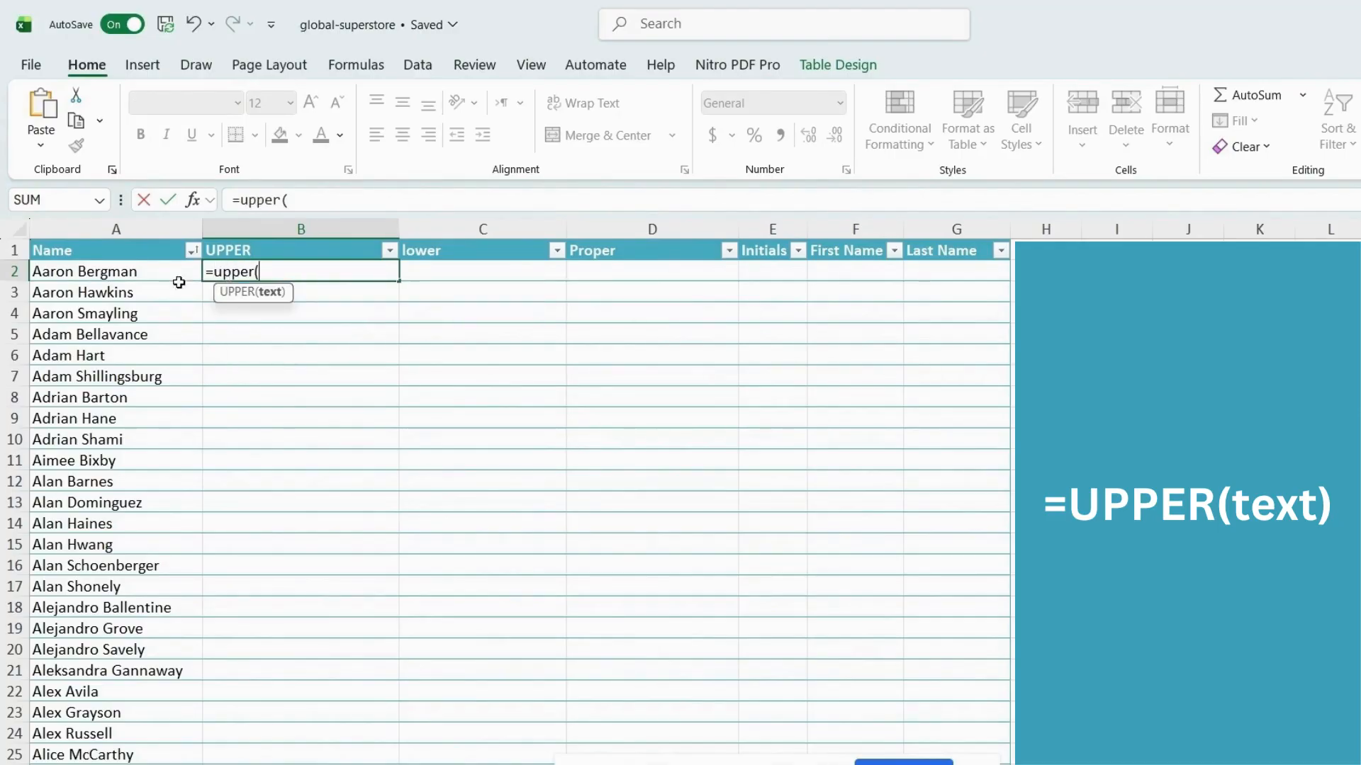
{"action": "left_click", "coordinate": [122, 267]}
{"action": "type", "text": ")"}
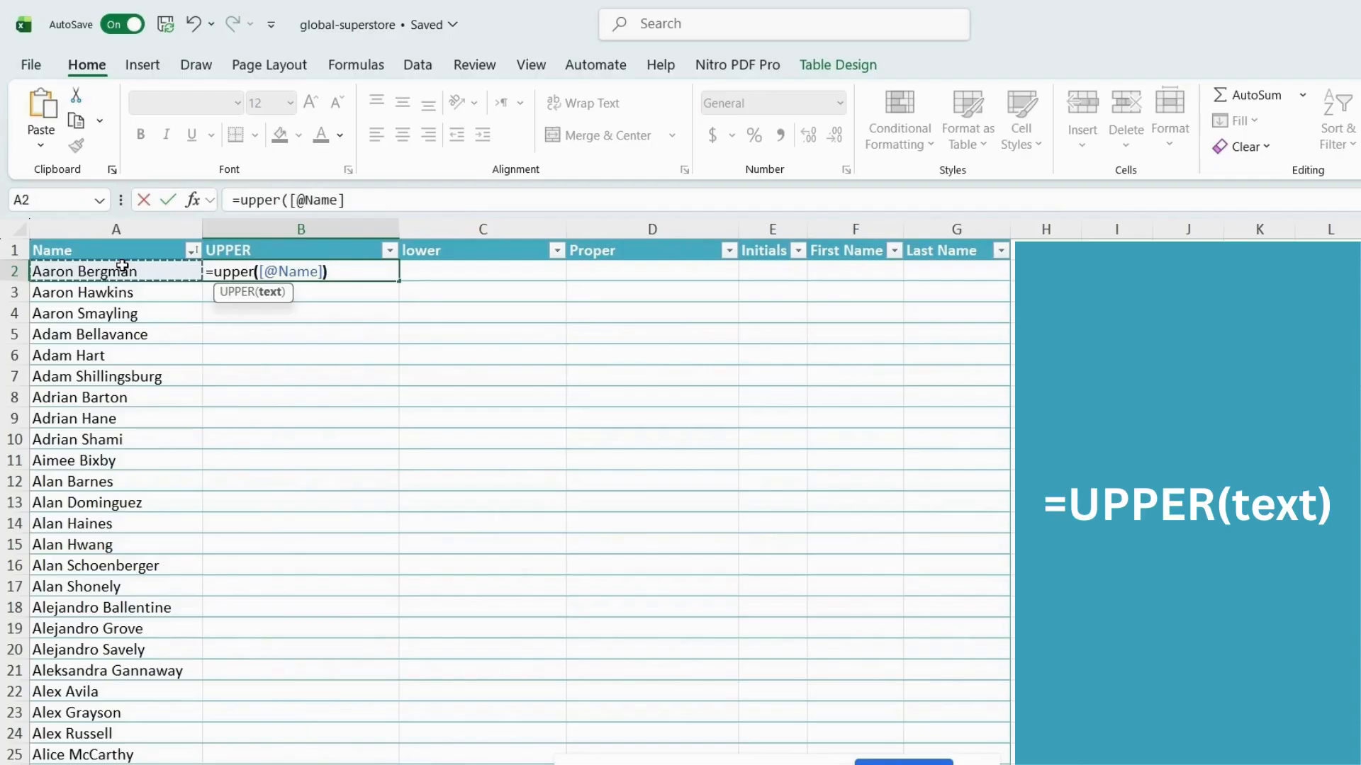
{"action": "key", "text": "Return"}
{"action": "left_click", "coordinate": [428, 268]}
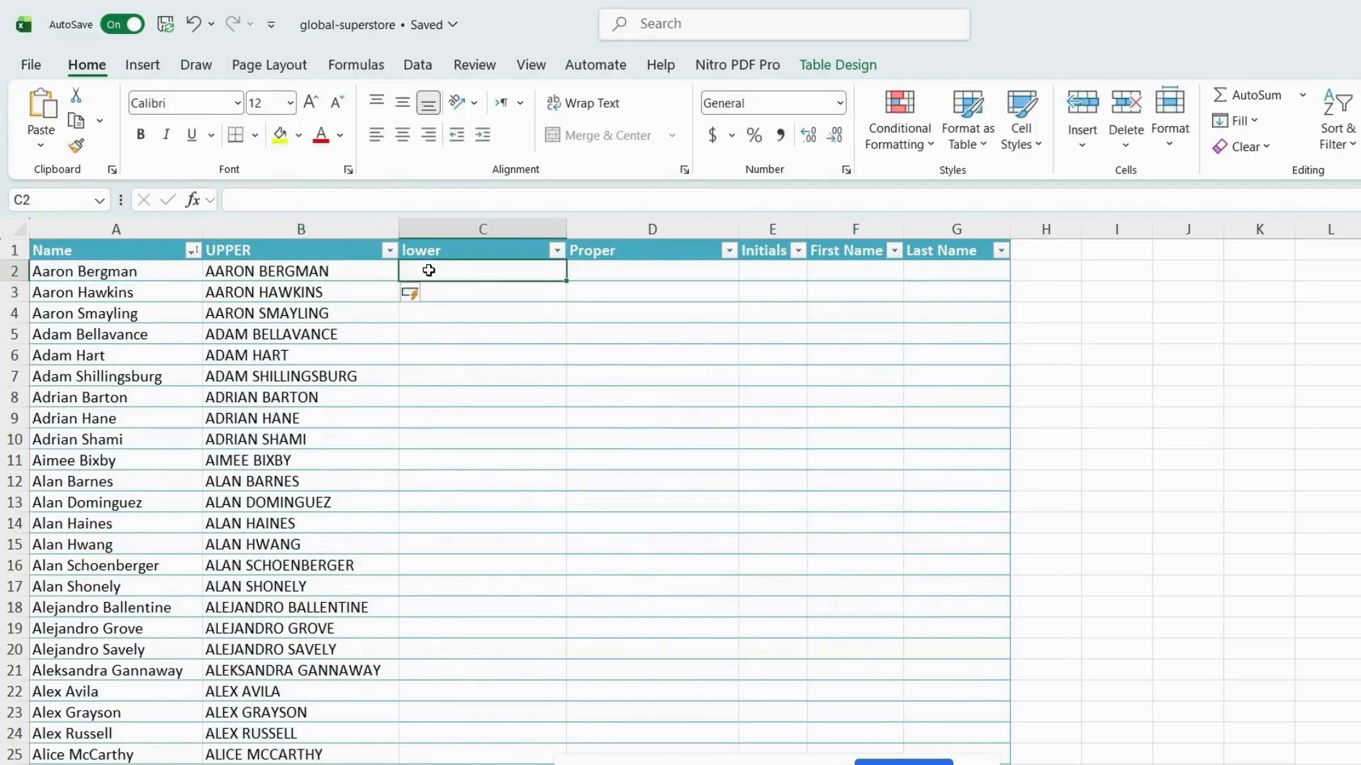
{"action": "type", "text": "=lower("}
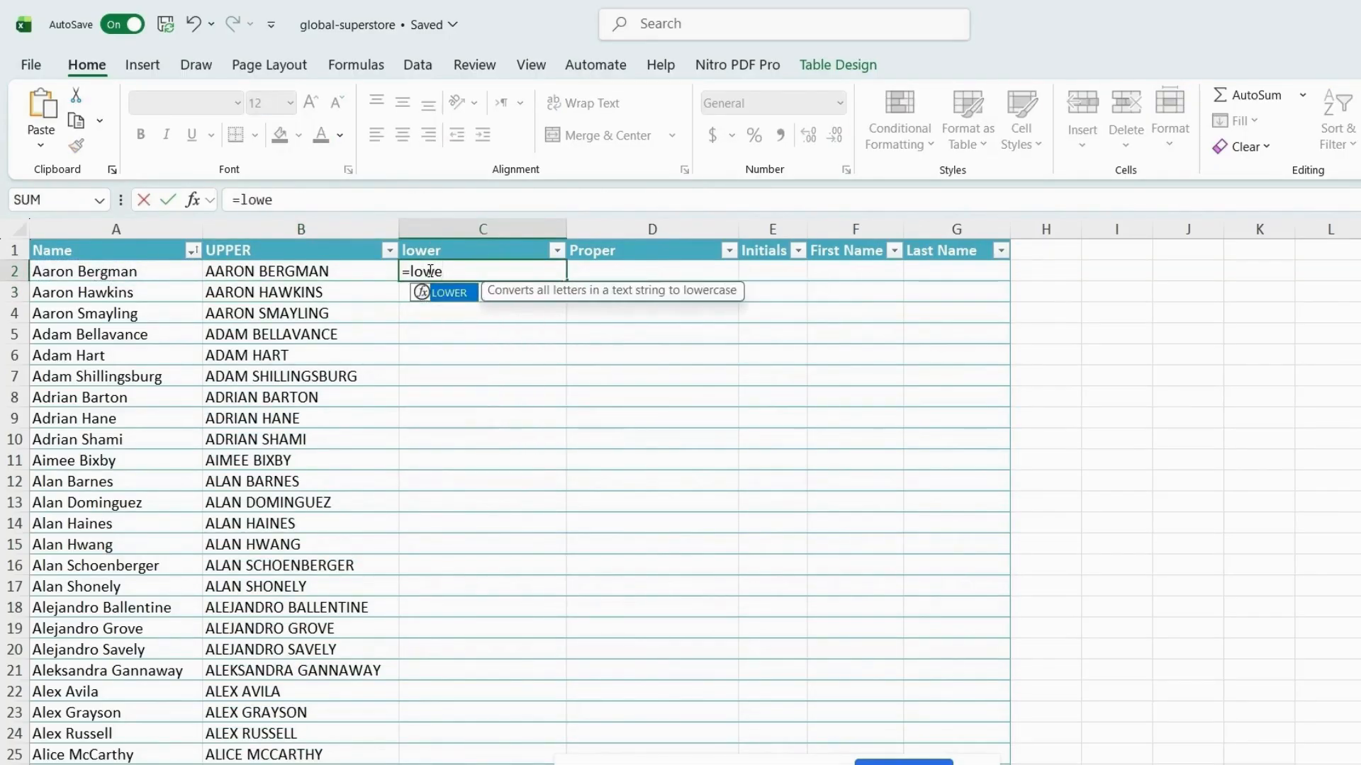
{"action": "left_click", "coordinate": [360, 272]}
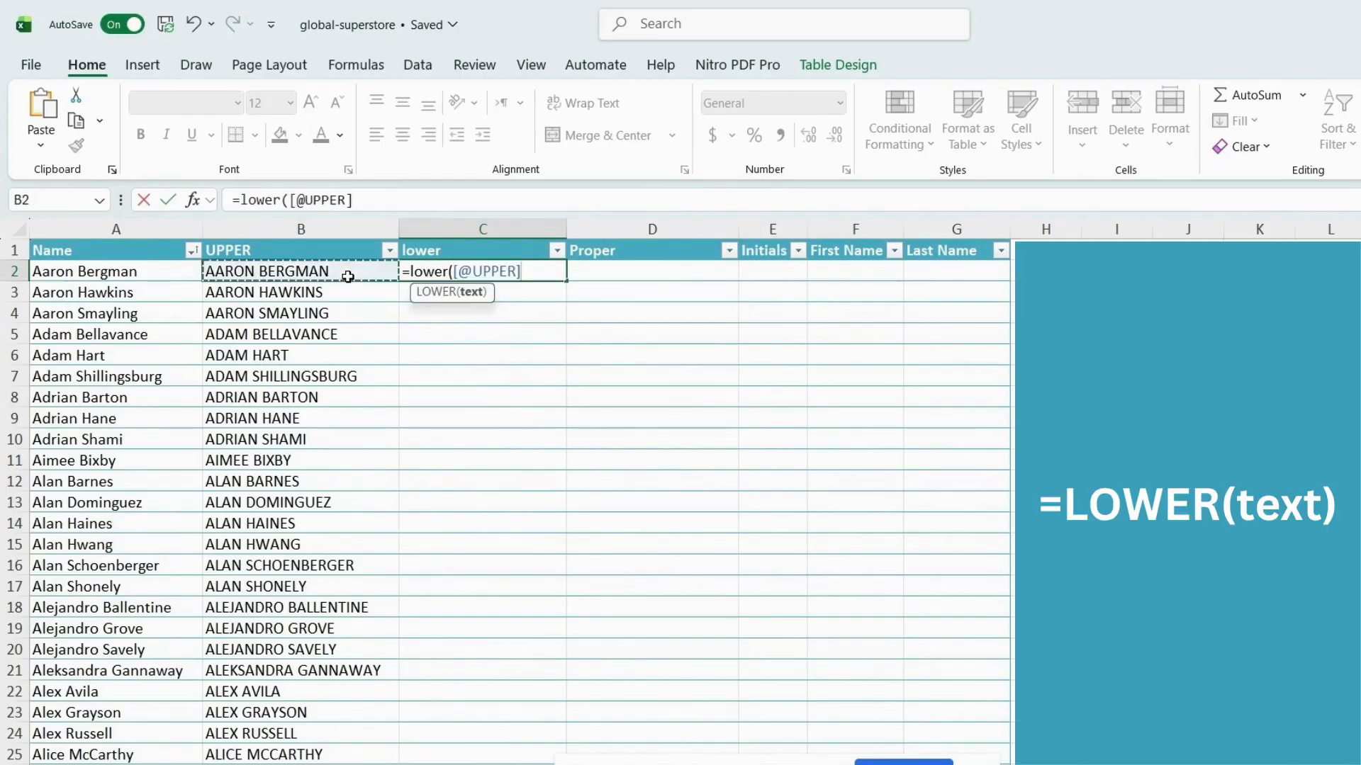
{"action": "key", "text": "Return"}
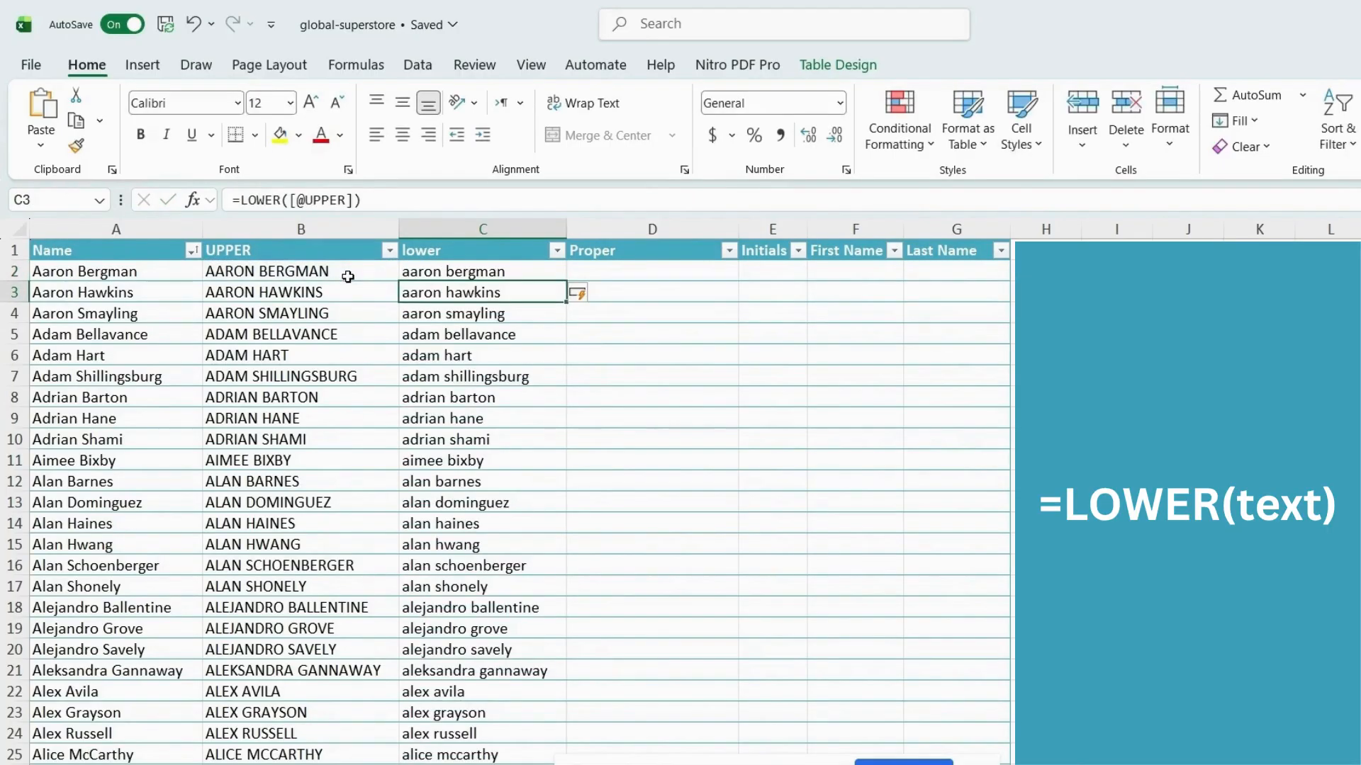
{"action": "left_click", "coordinate": [632, 270]}
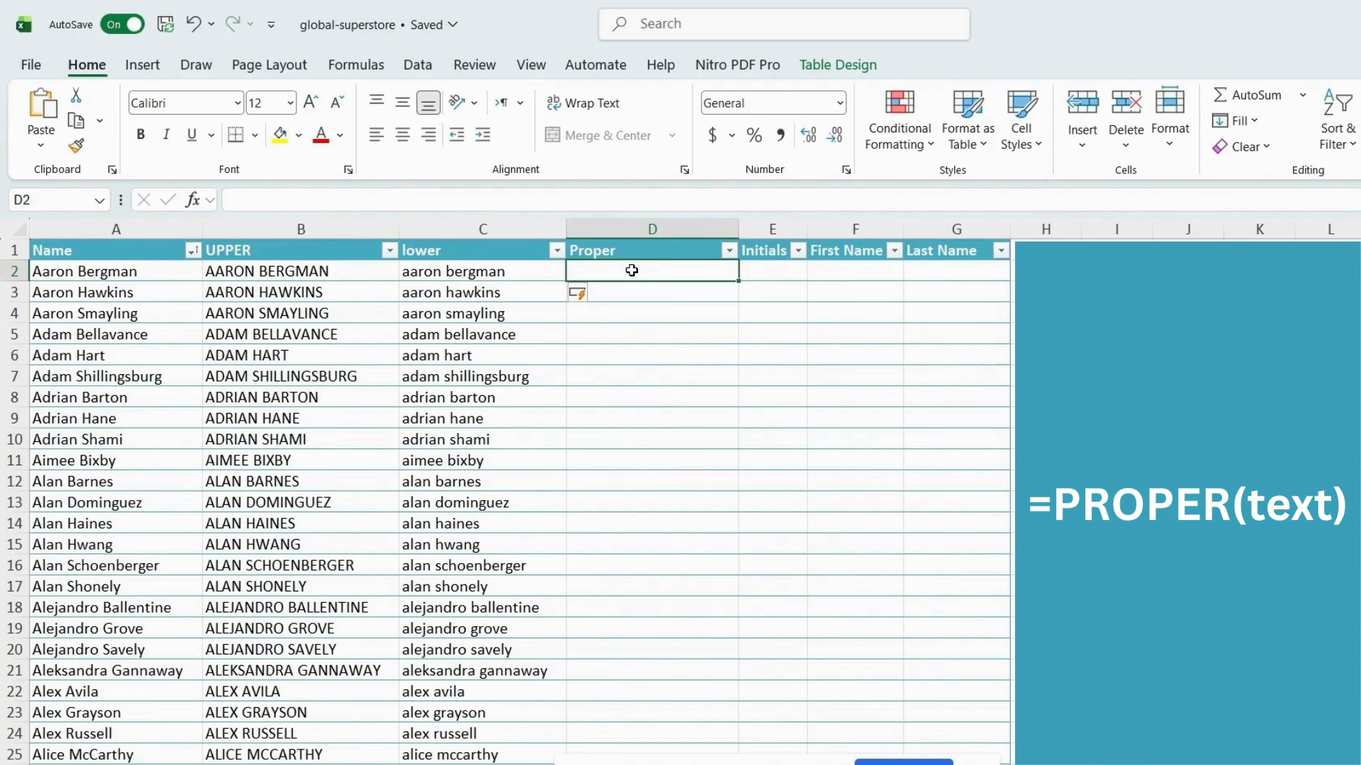
{"action": "type", "text": "=prop"}
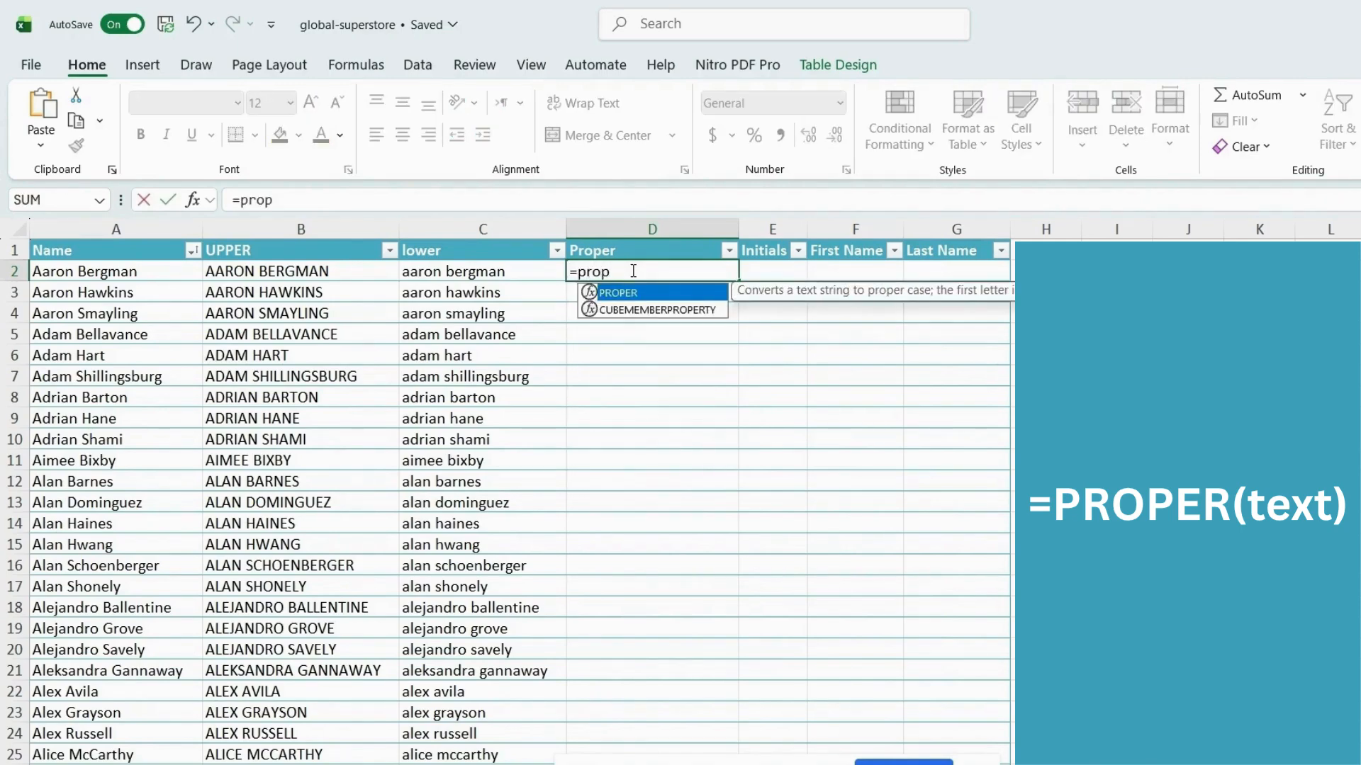
{"action": "type", "text": "er("}
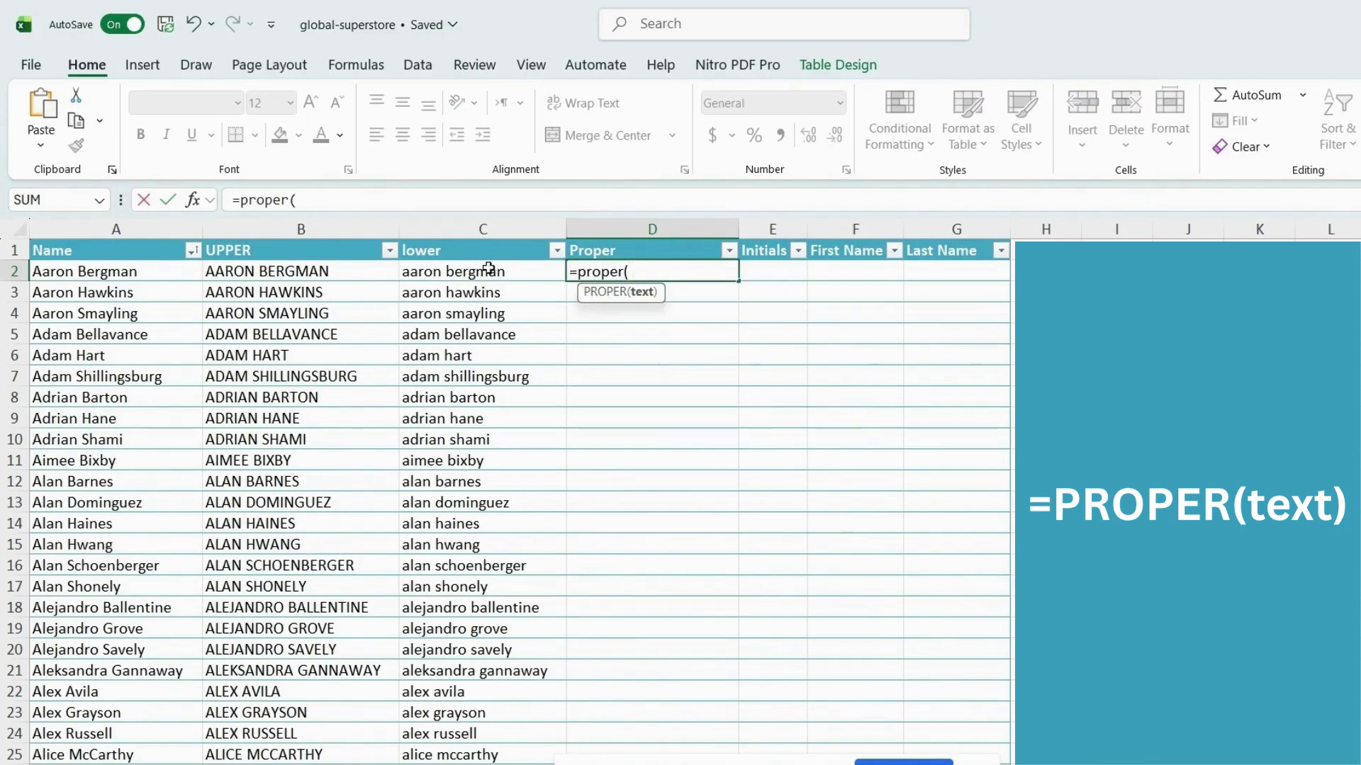
{"action": "left_click", "coordinate": [488, 270]}
{"action": "key", "text": "Return"}
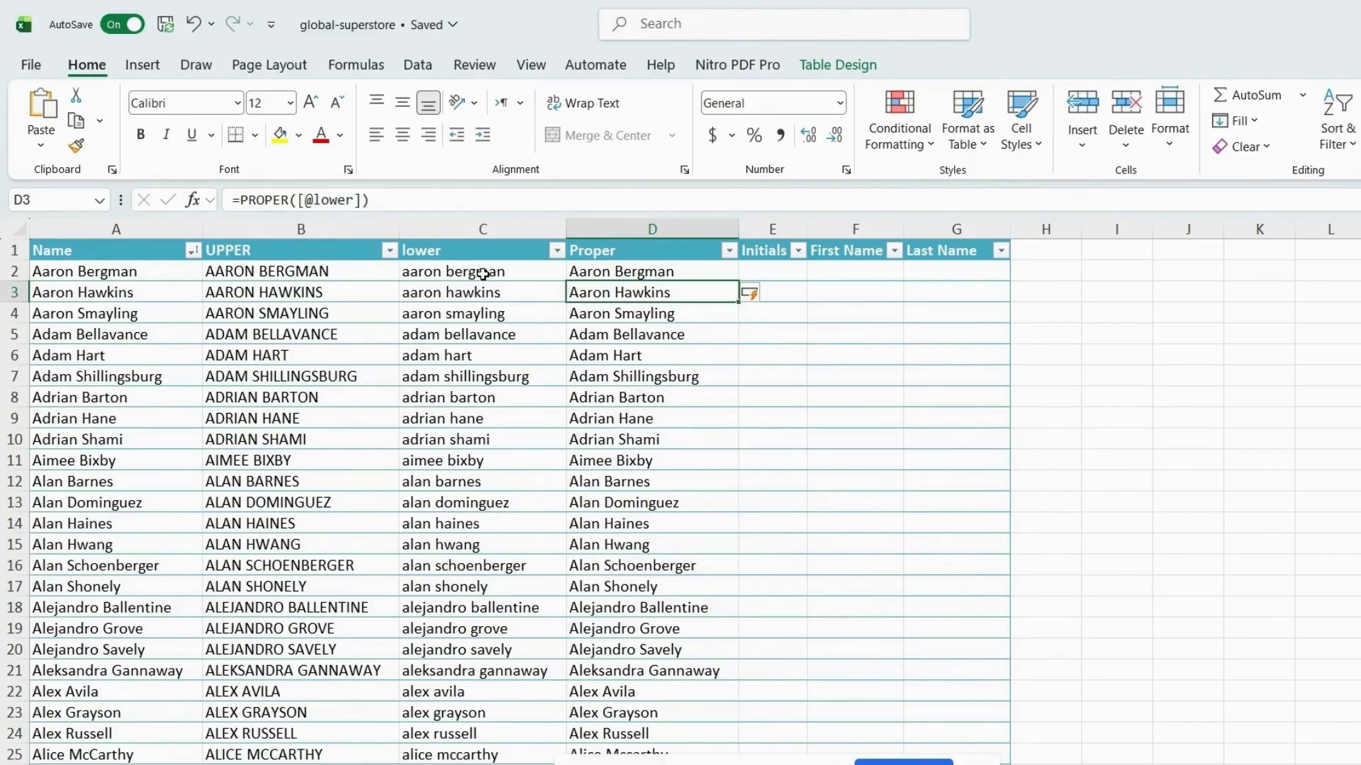
{"action": "left_click", "coordinate": [789, 271]}
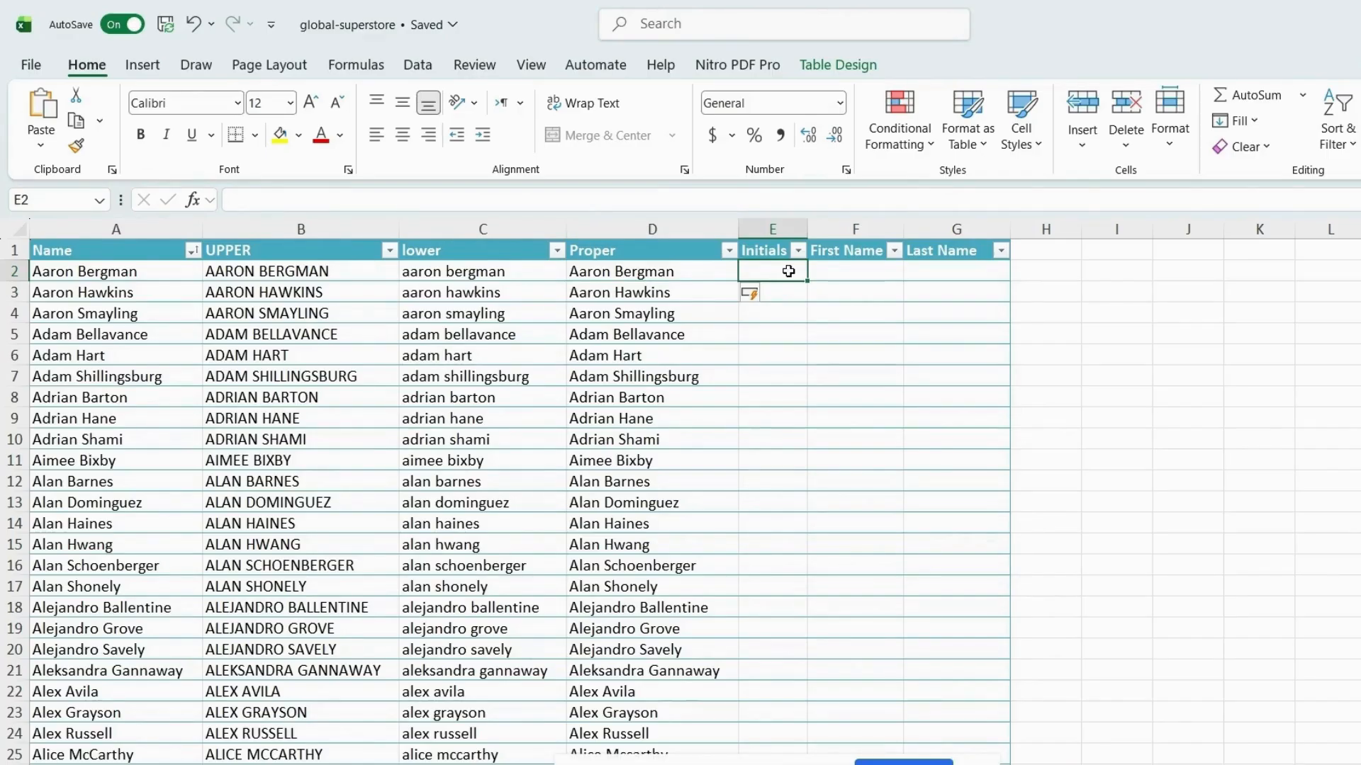
{"action": "type", "text": "=left"}
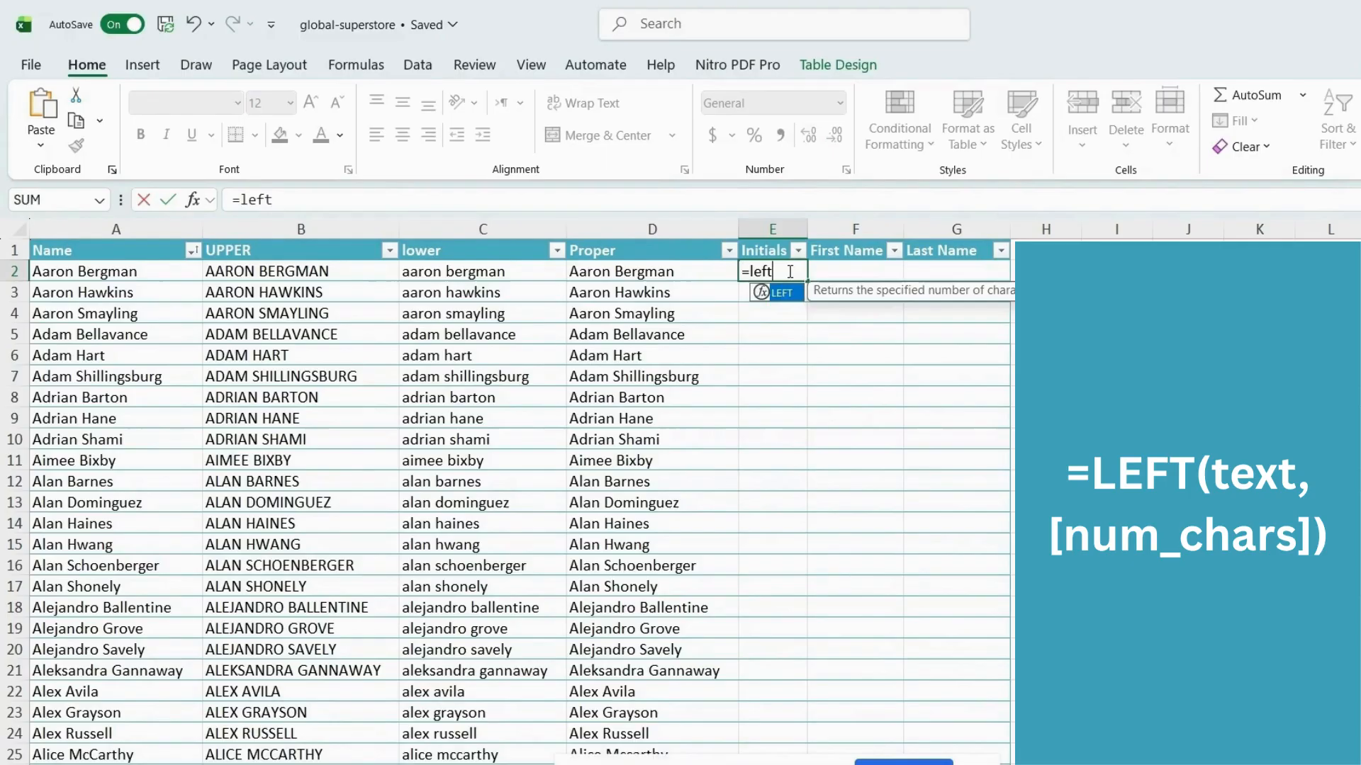
{"action": "type", "text": "("}
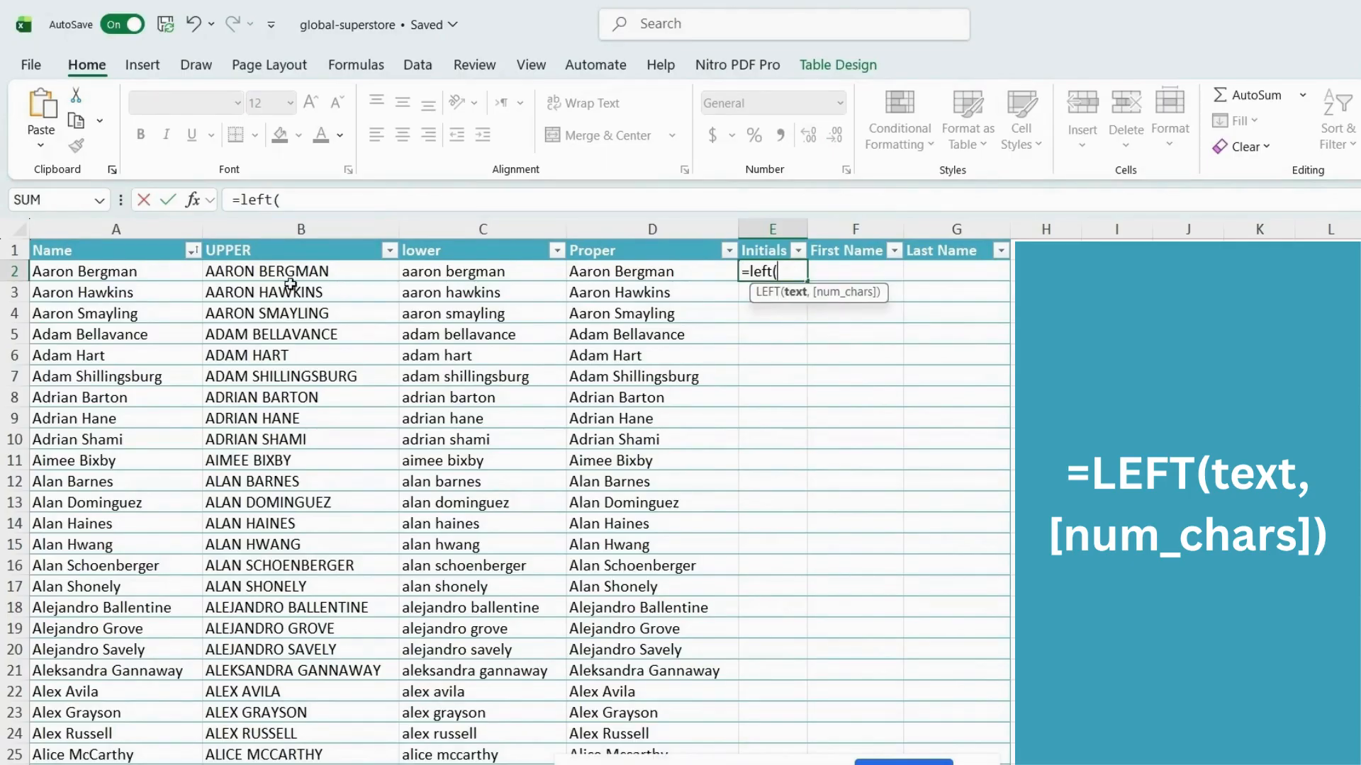
{"action": "left_click", "coordinate": [166, 275]}
{"action": "type", "text": ","}
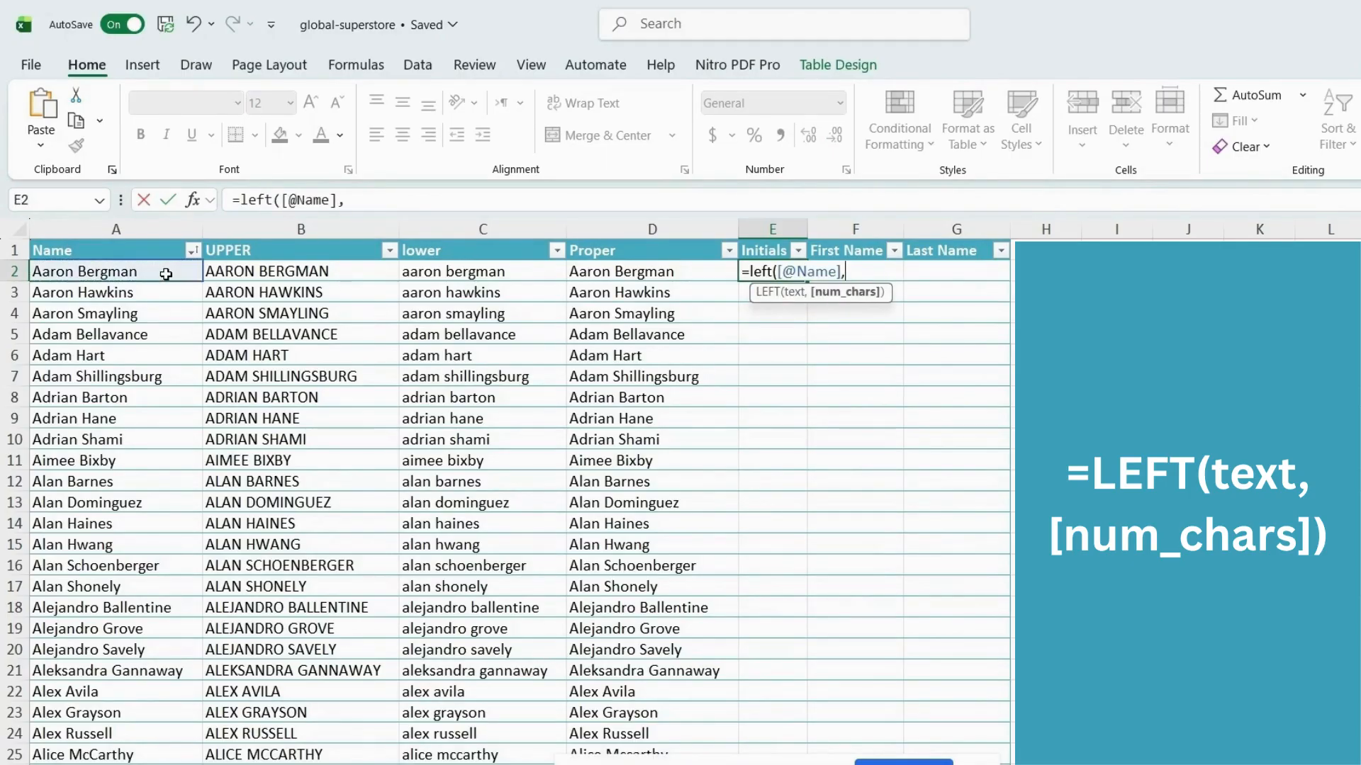
{"action": "type", "text": "1)"}
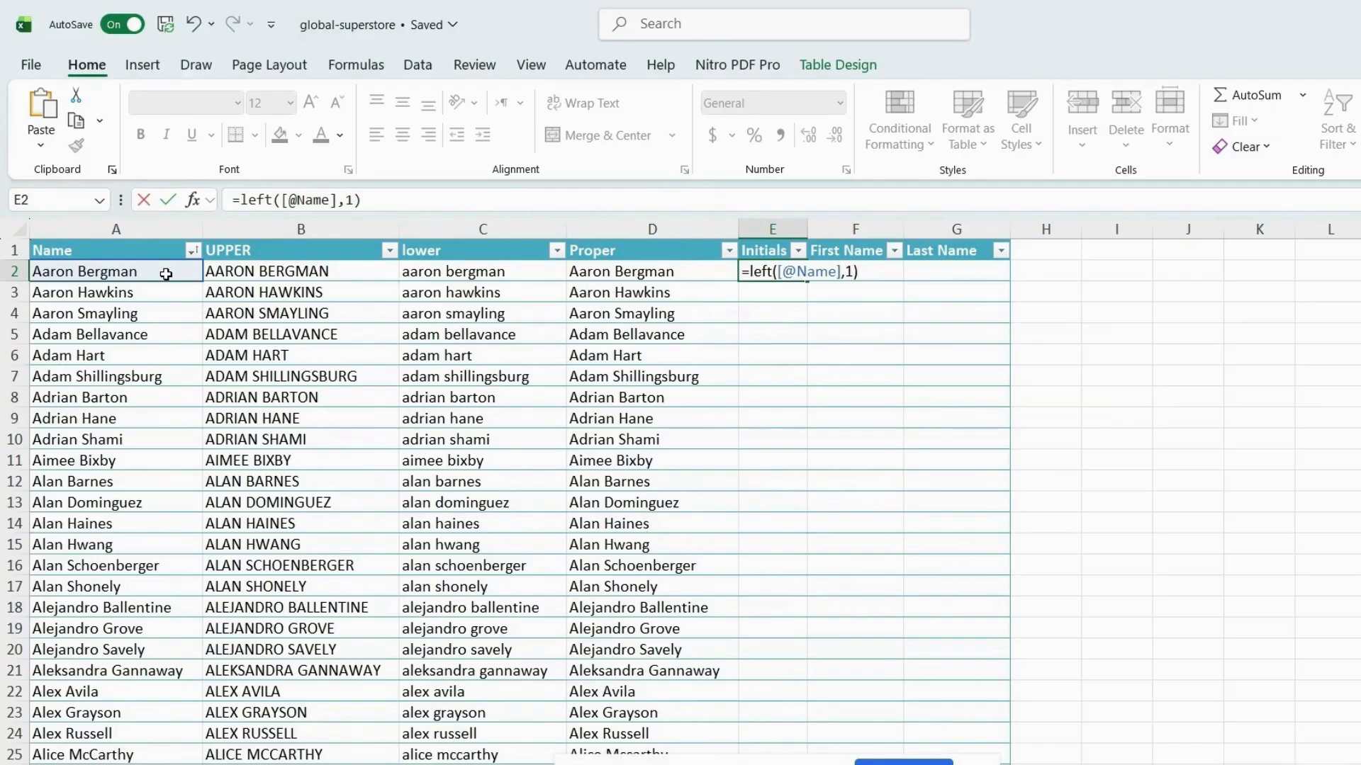
{"action": "key", "text": "Return"}
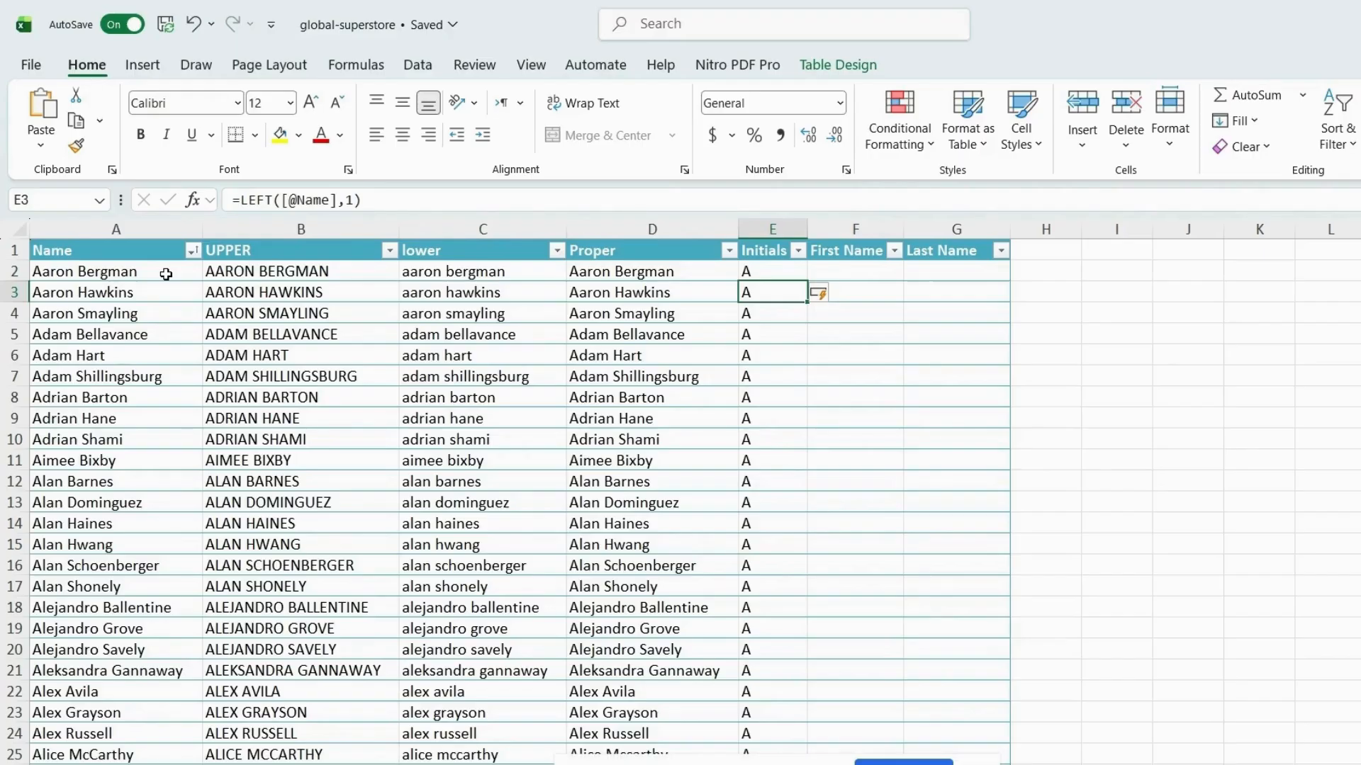
{"action": "left_click", "coordinate": [381, 200]}
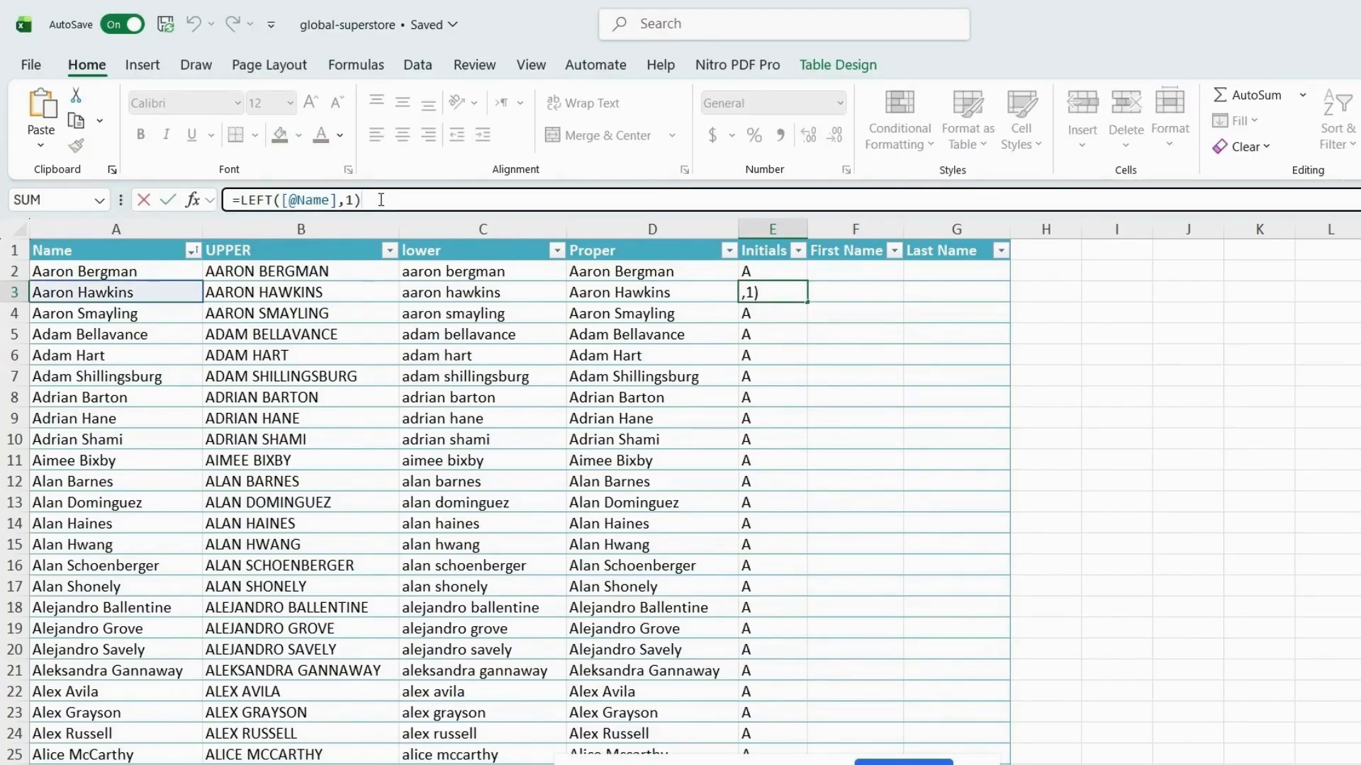
{"action": "key", "text": "Escape"}
{"action": "left_click", "coordinate": [764, 270]}
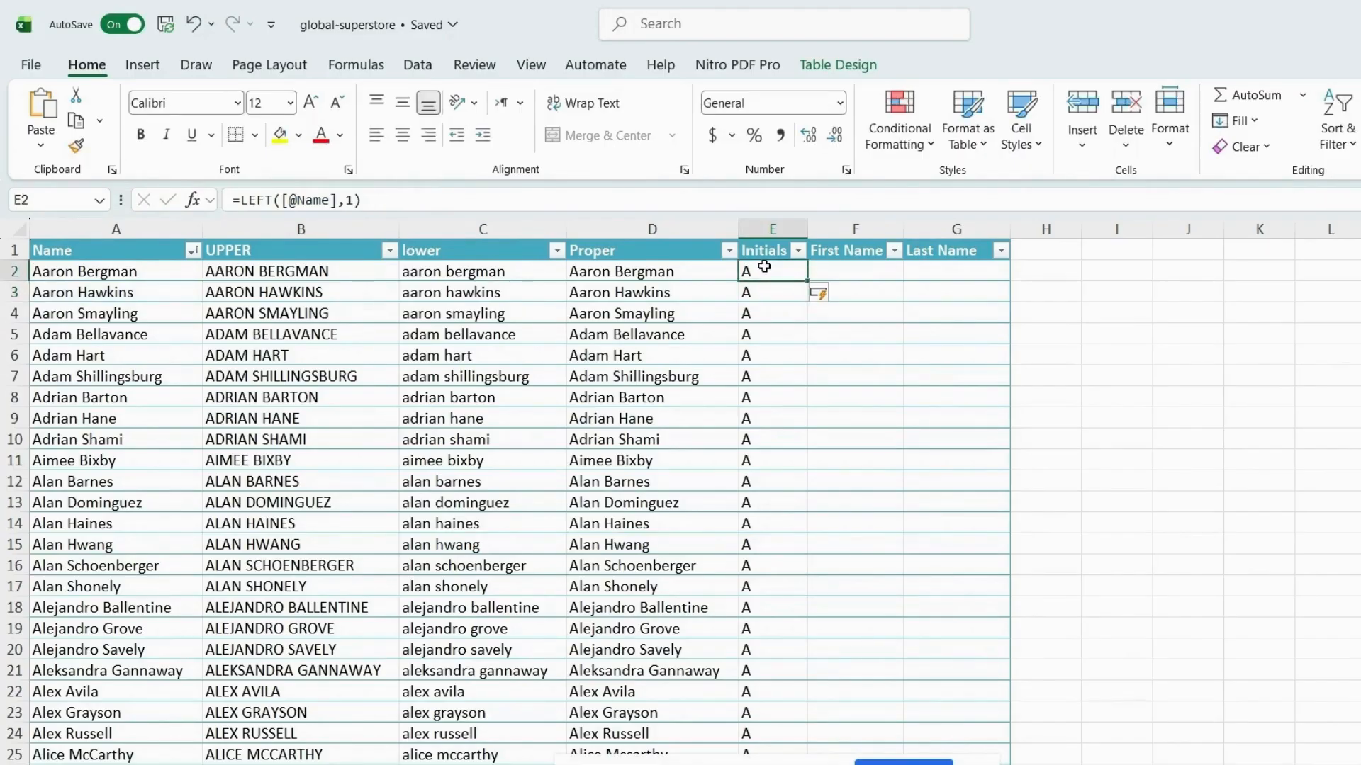
{"action": "left_click", "coordinate": [462, 202]}
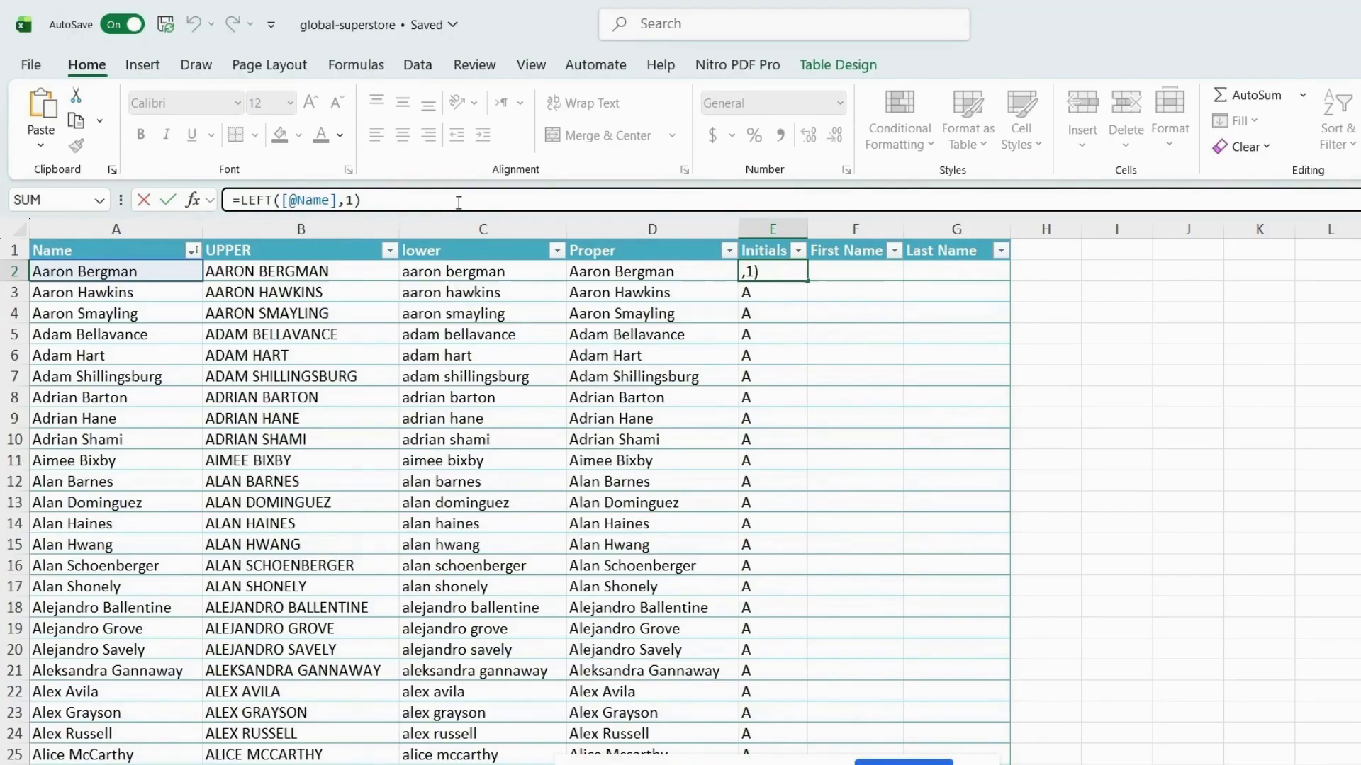
{"action": "type", "text": "&te"}
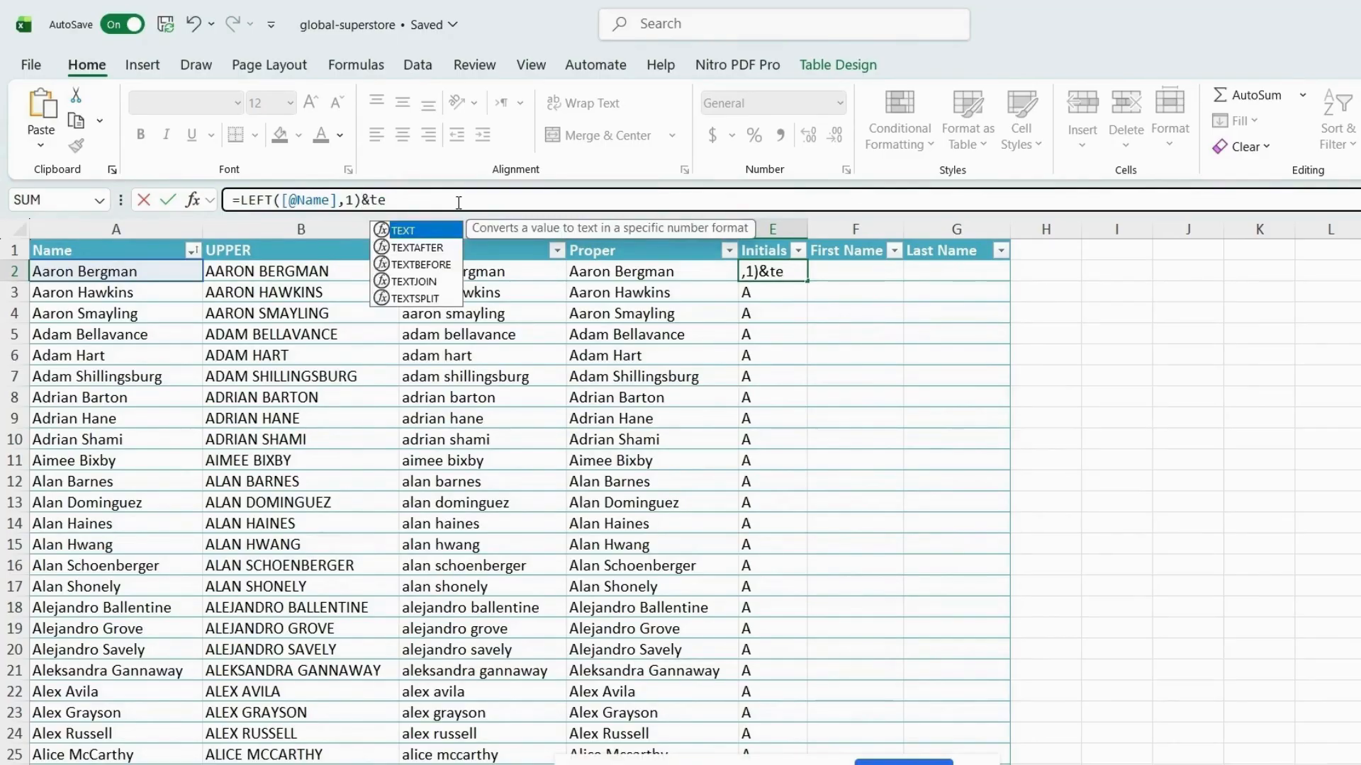
{"action": "type", "text": "xtafter"}
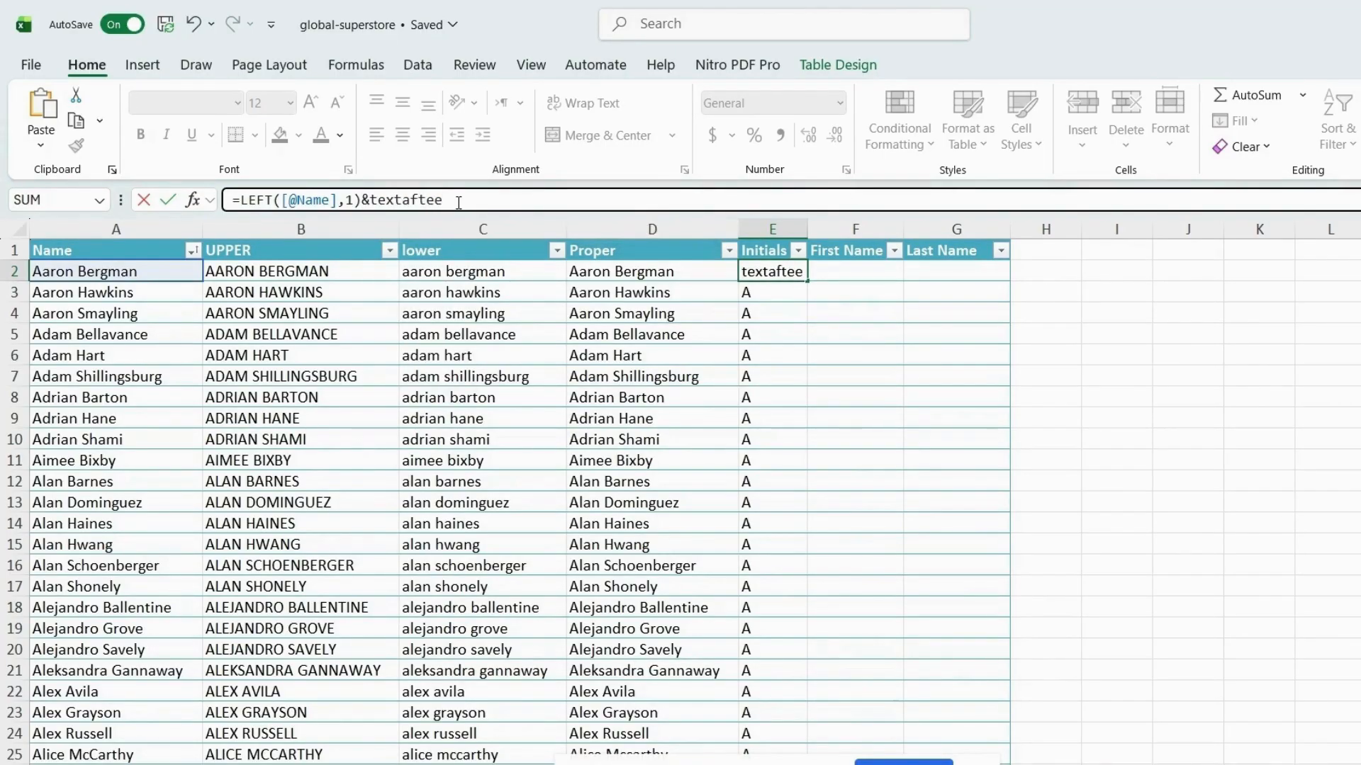
{"action": "type", "text": "("}
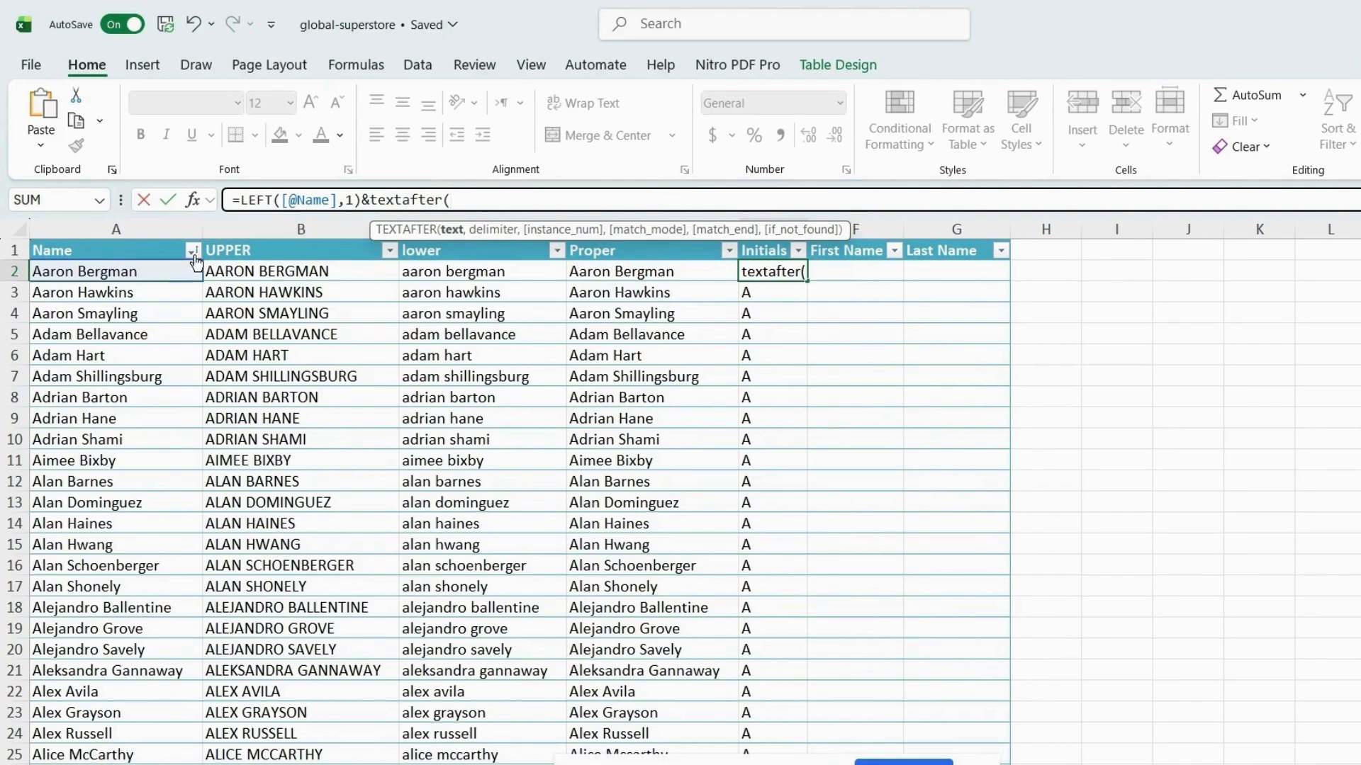
{"action": "left_click", "coordinate": [158, 274]}
{"action": "type", "text": ", \""}
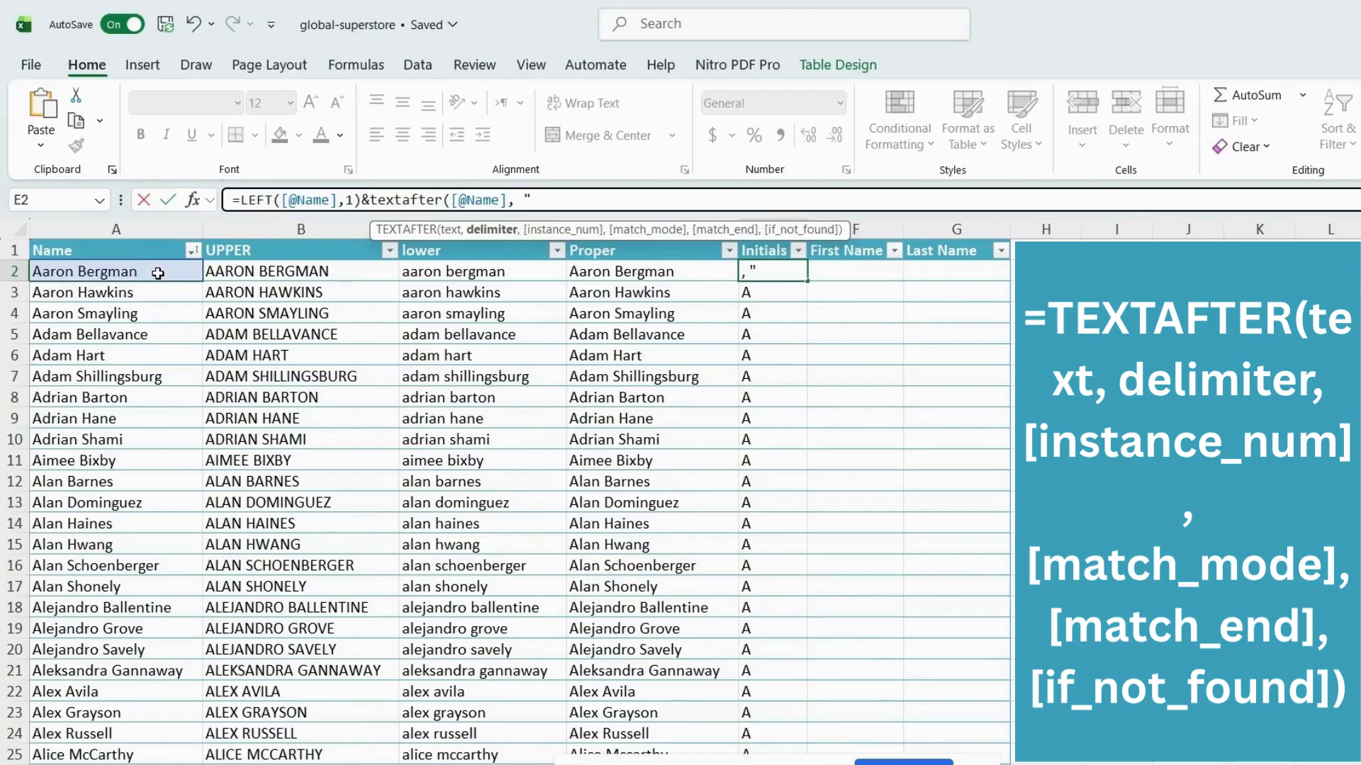
{"action": "type", "text": " \")"}
{"action": "key", "text": "Return"}
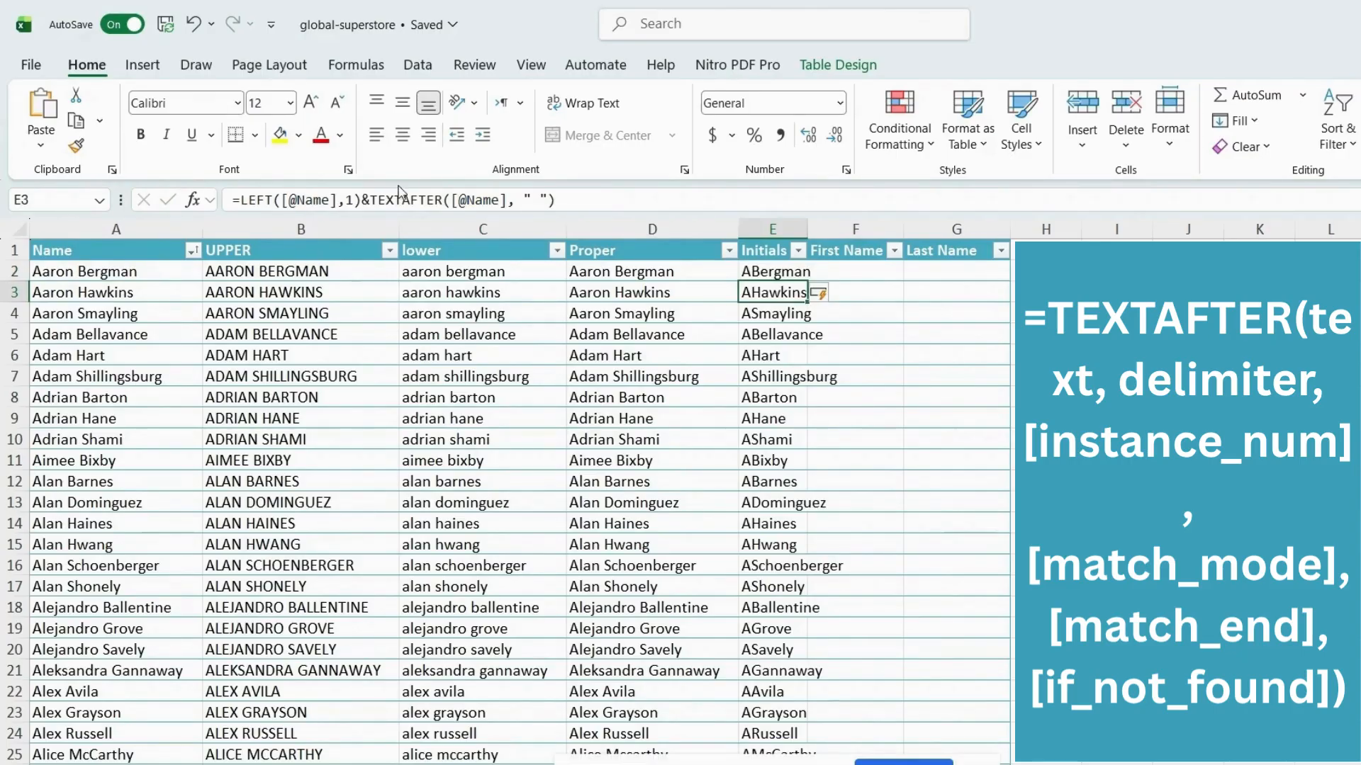
{"action": "left_click", "coordinate": [370, 201]}
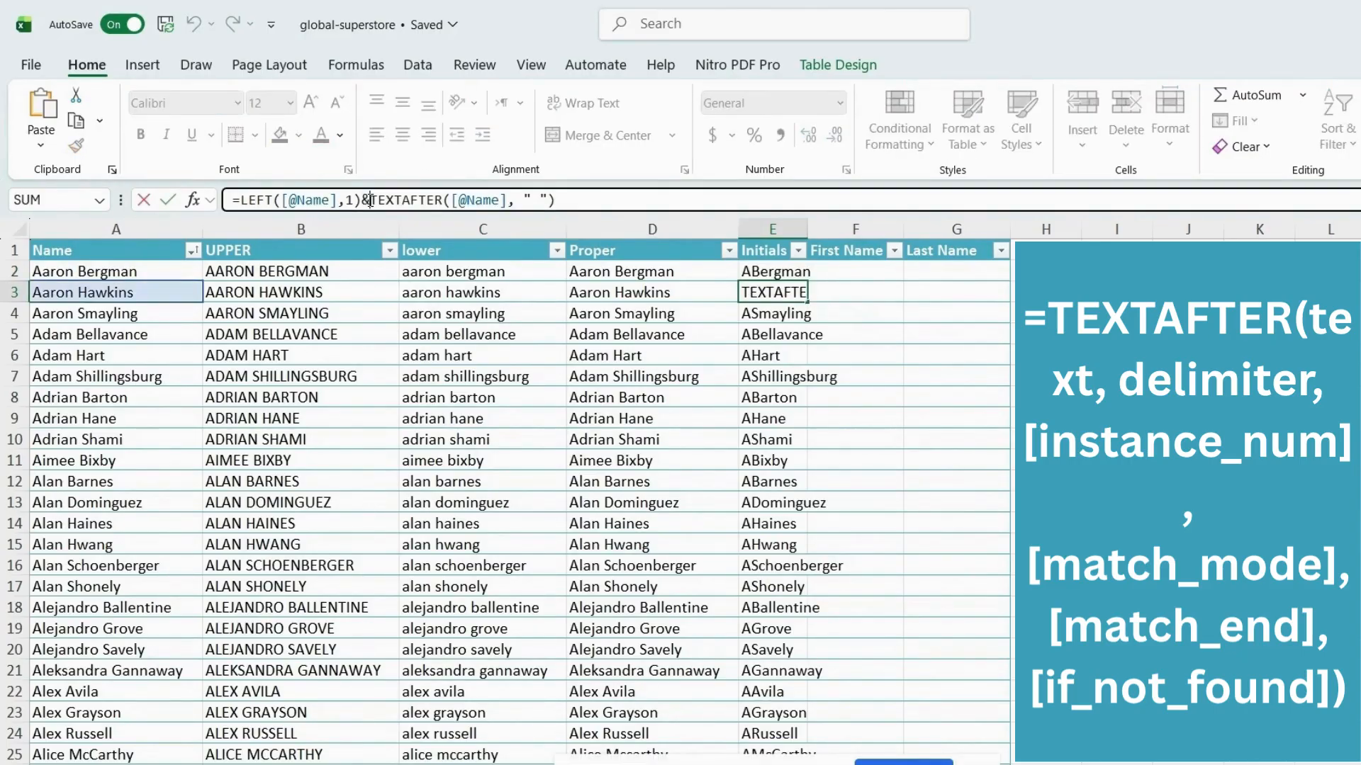
{"action": "type", "text": "left"}
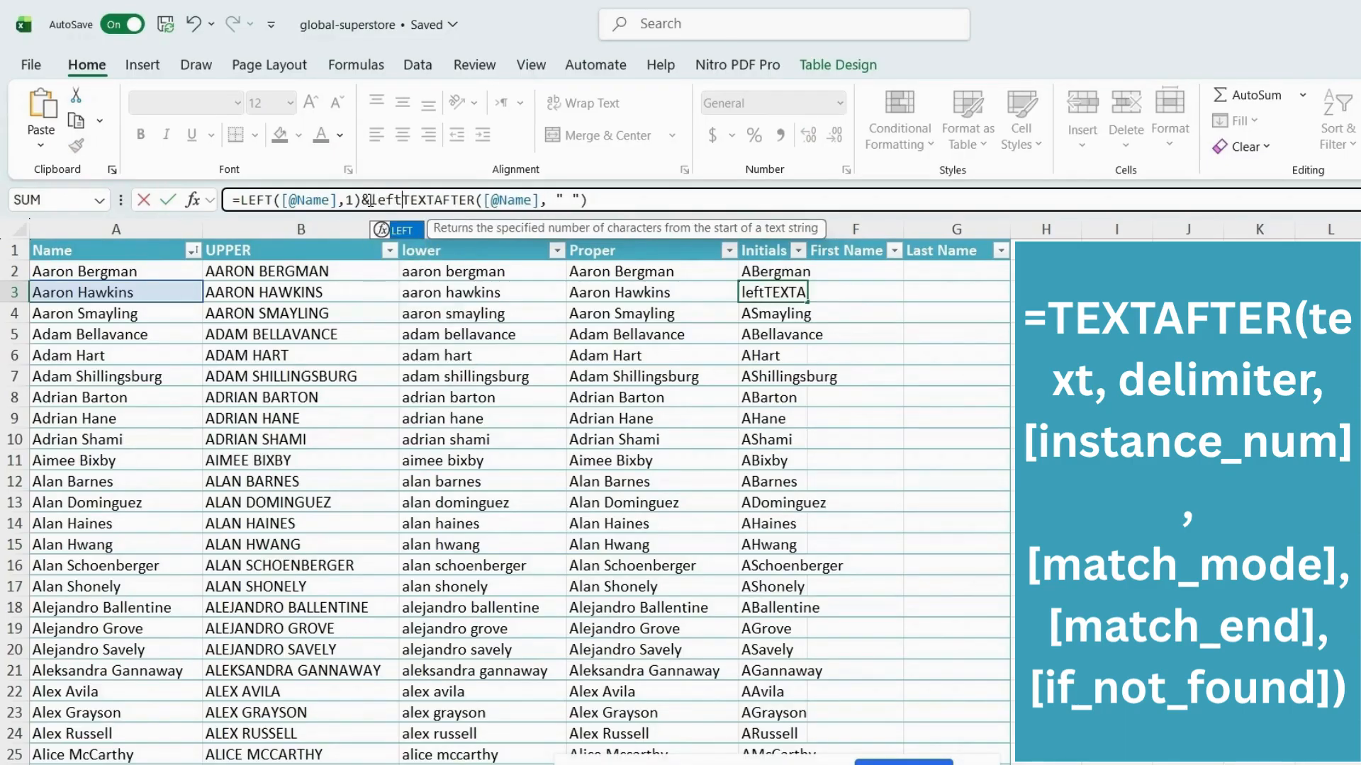
{"action": "type", "text": "("}
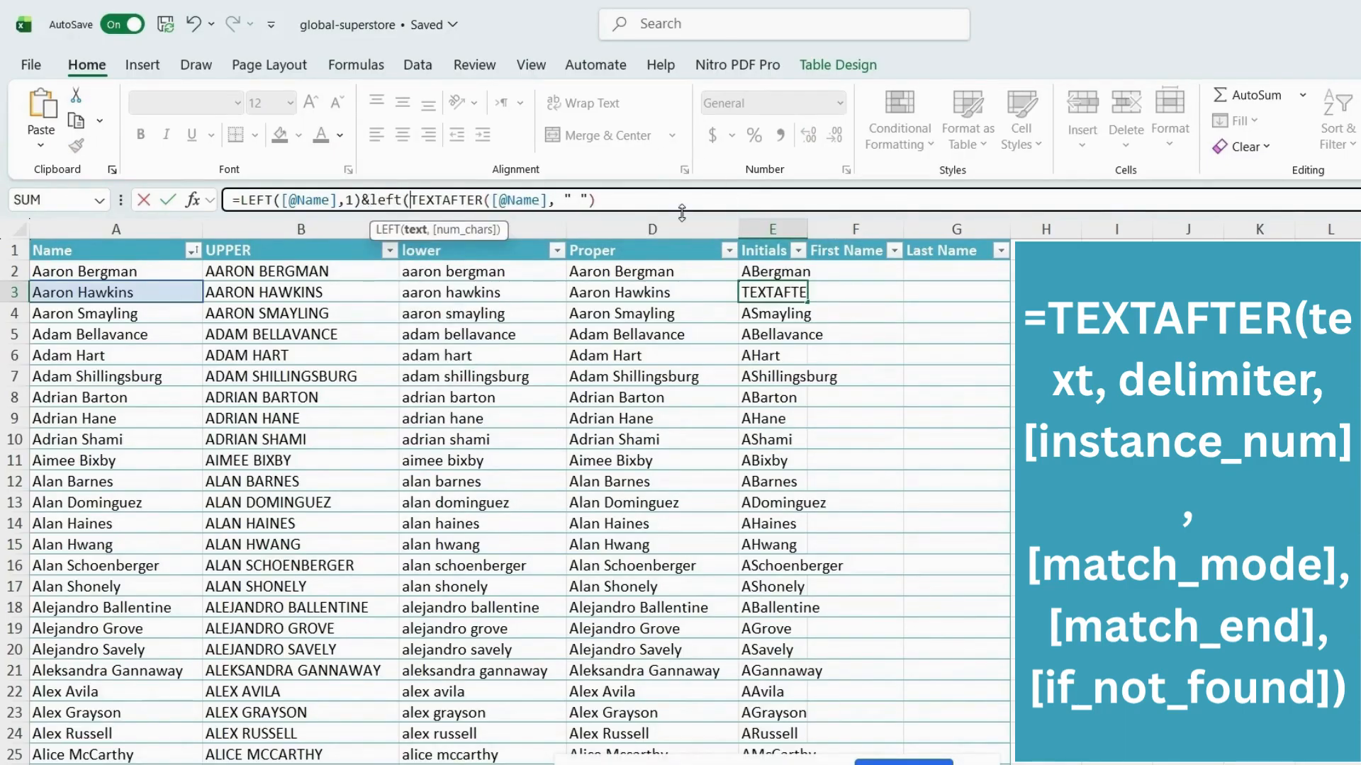
{"action": "left_click", "coordinate": [620, 199]}
{"action": "type", "text": ",1)"}
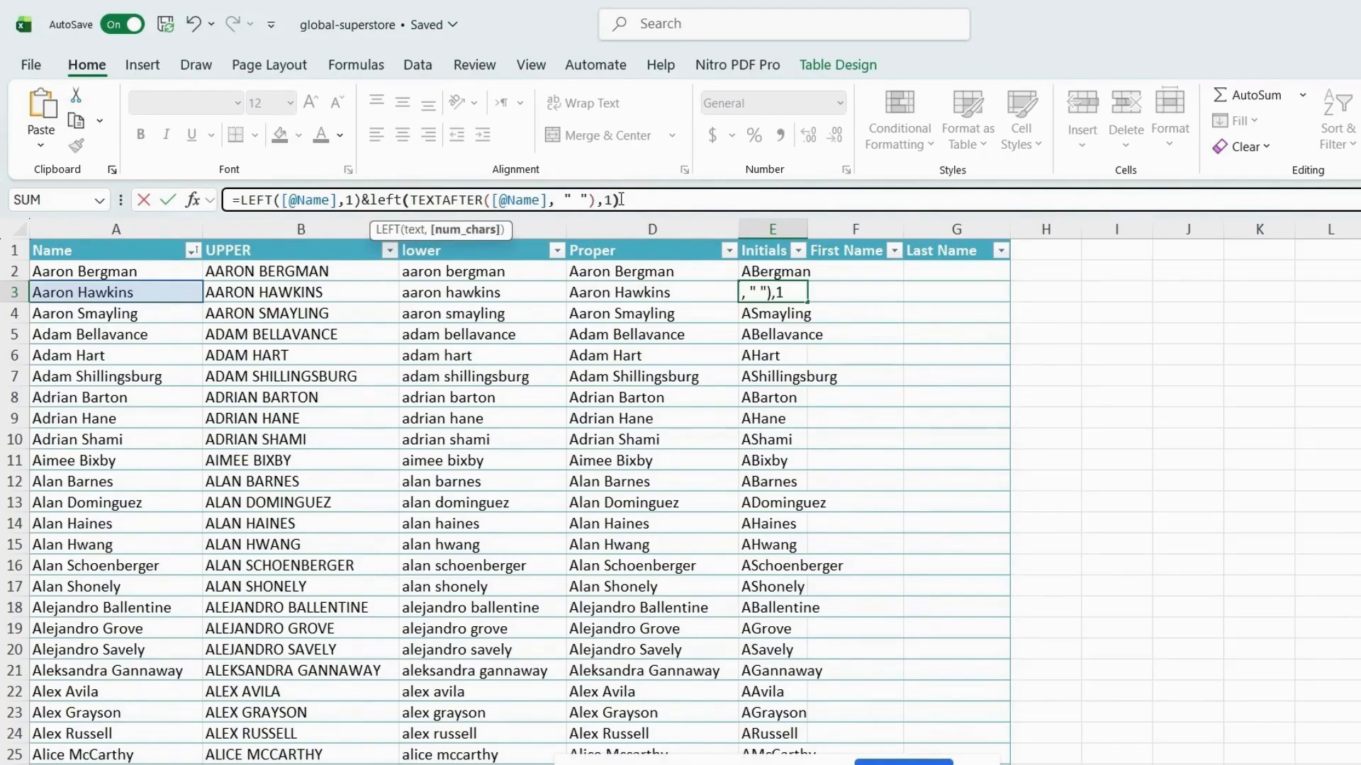
{"action": "key", "text": "Return"}
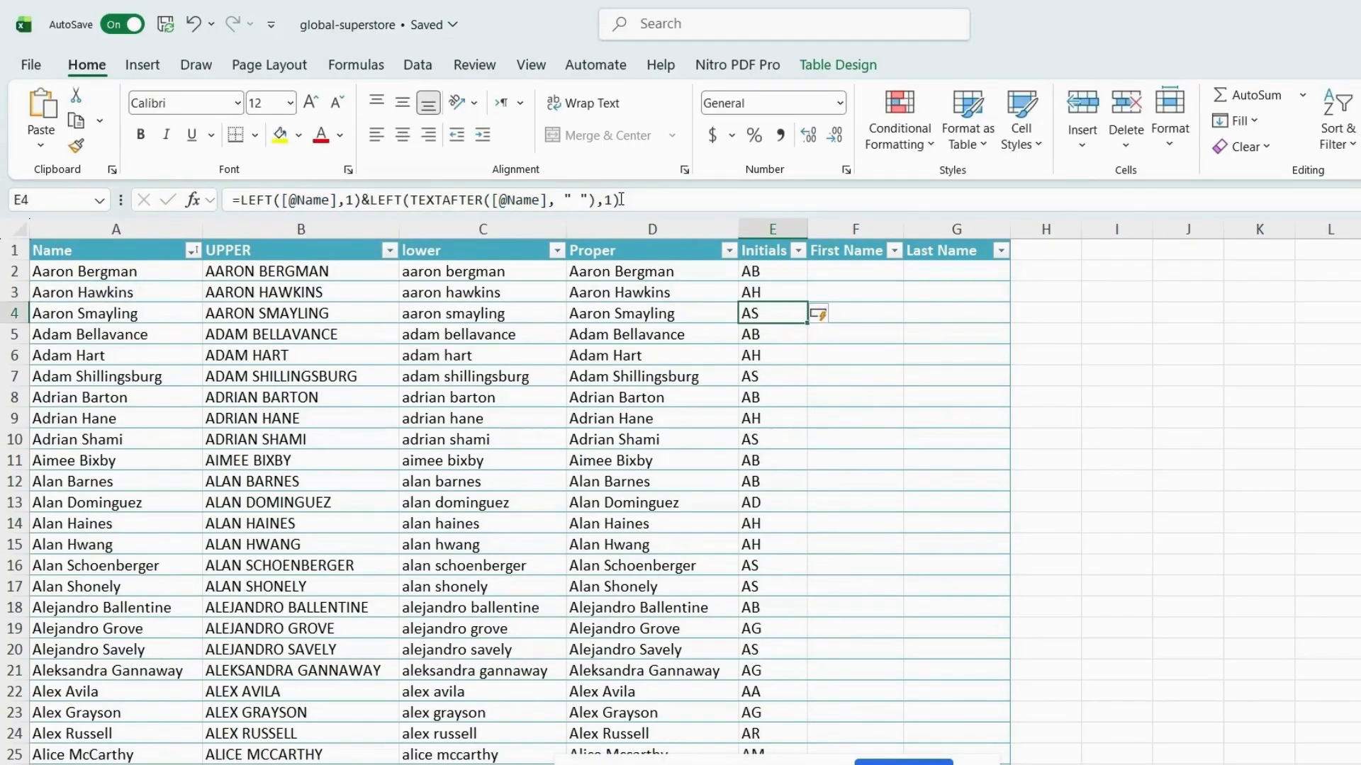
{"action": "left_click", "coordinate": [769, 276]}
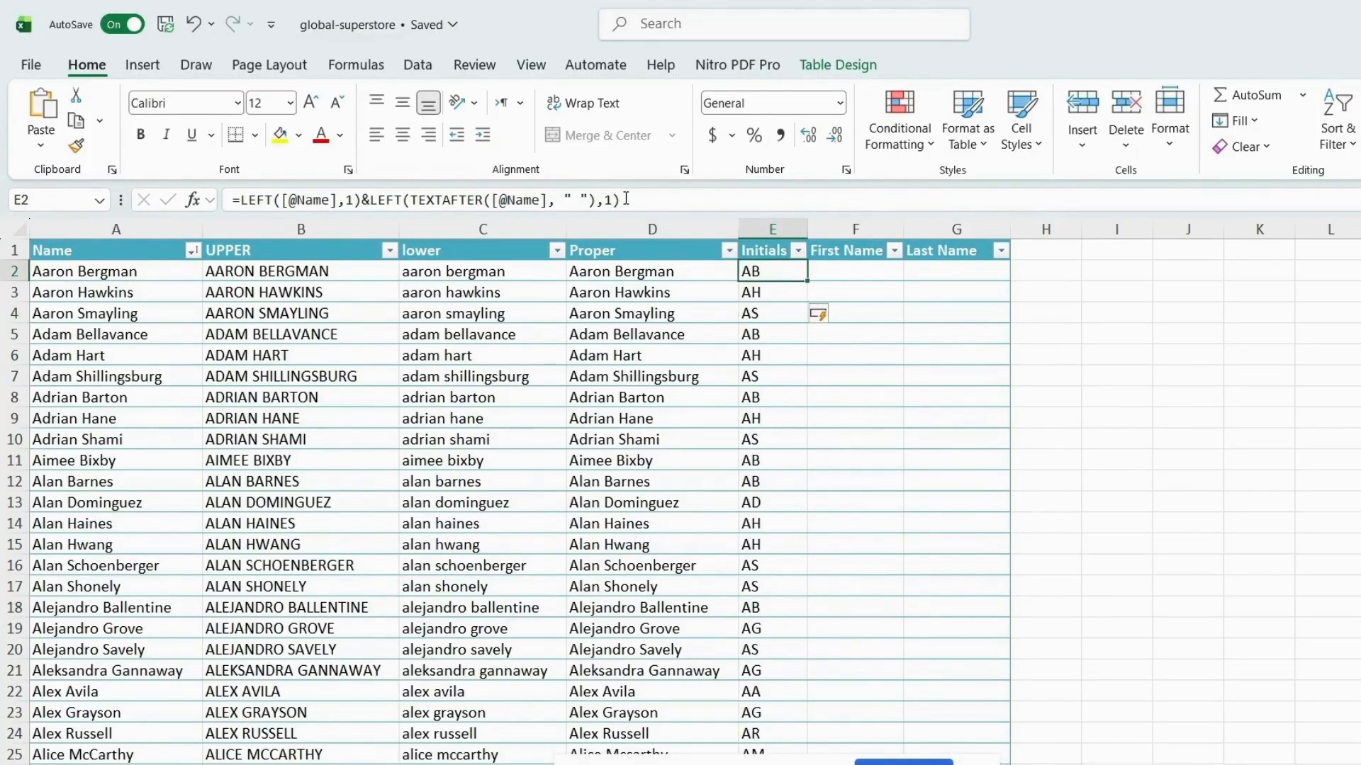
{"action": "left_click_drag", "start_coordinate": [621, 200], "coordinate": [376, 200]}
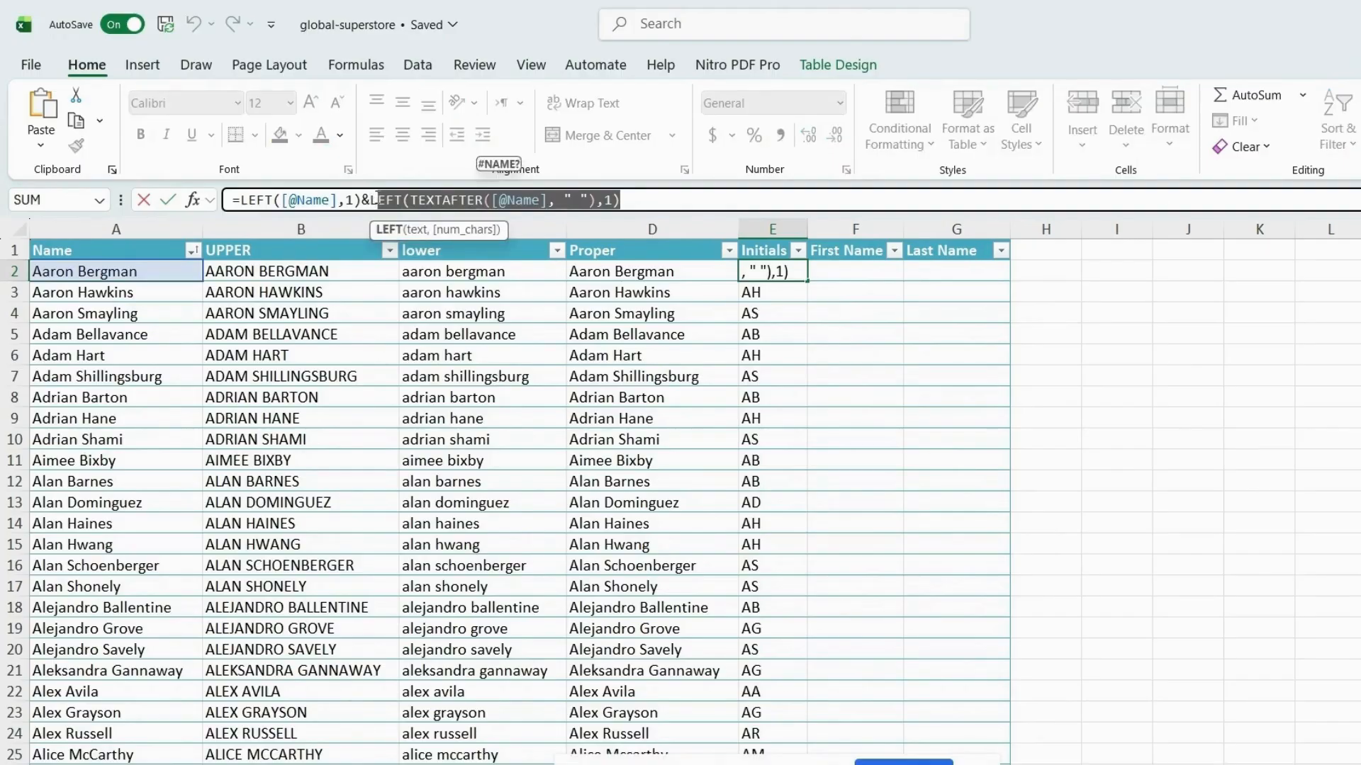
{"action": "key", "text": "BackSpace"}
{"action": "key", "text": "BackSpace"}
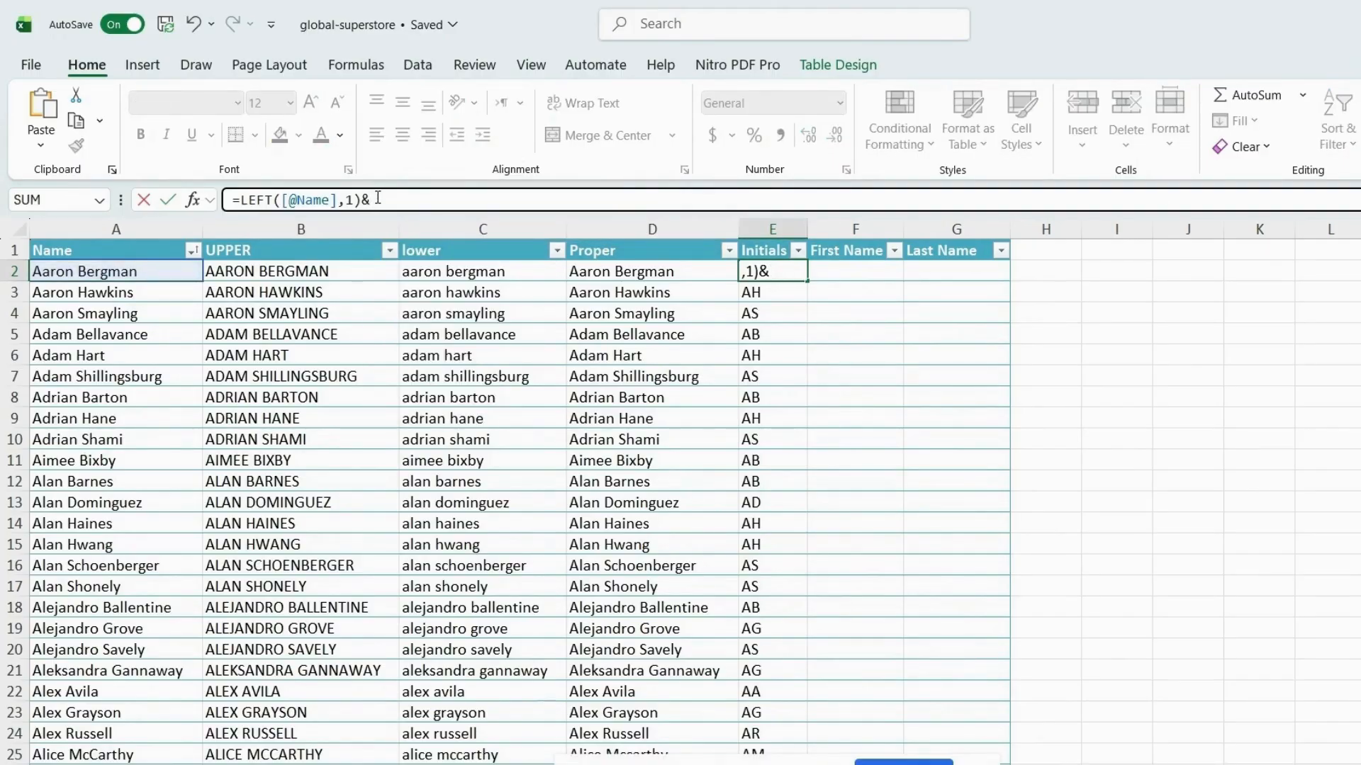
{"action": "type", "text": "mid"}
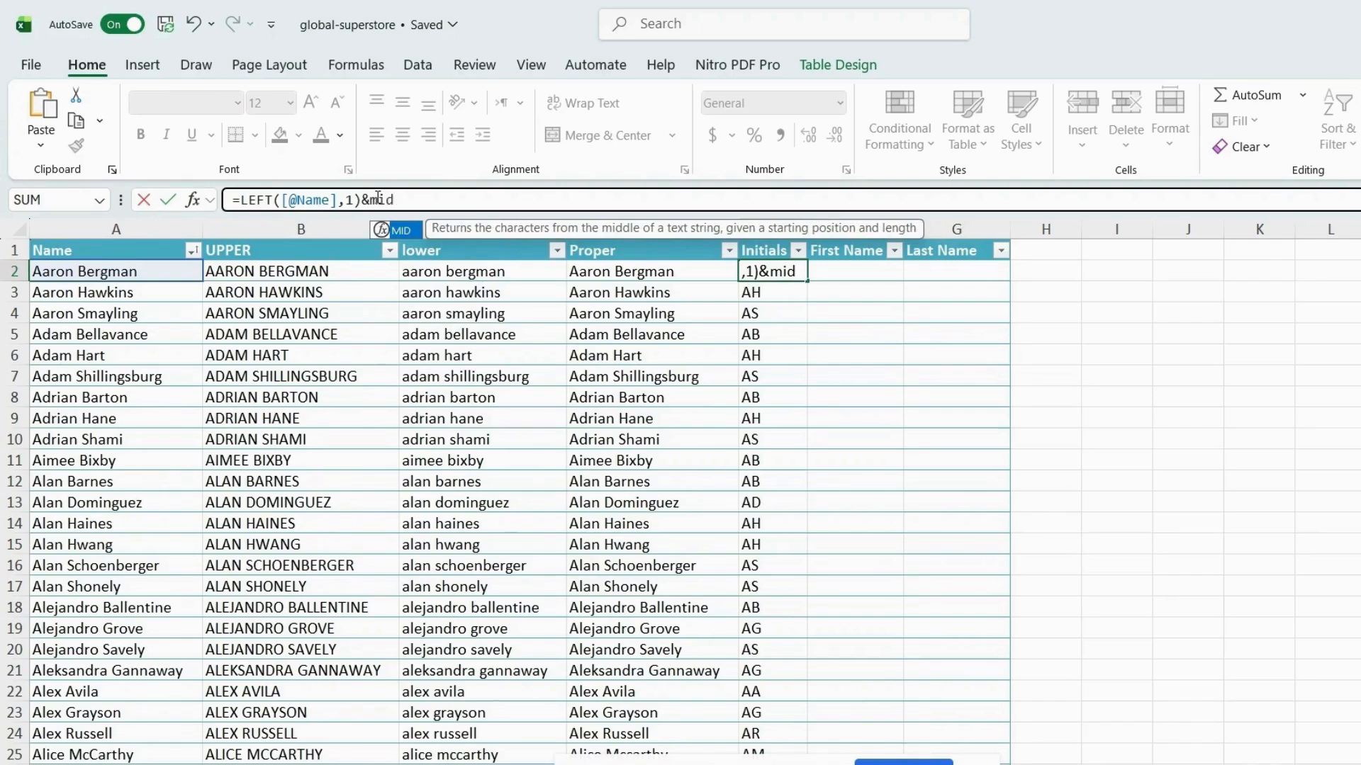
{"action": "type", "text": "("}
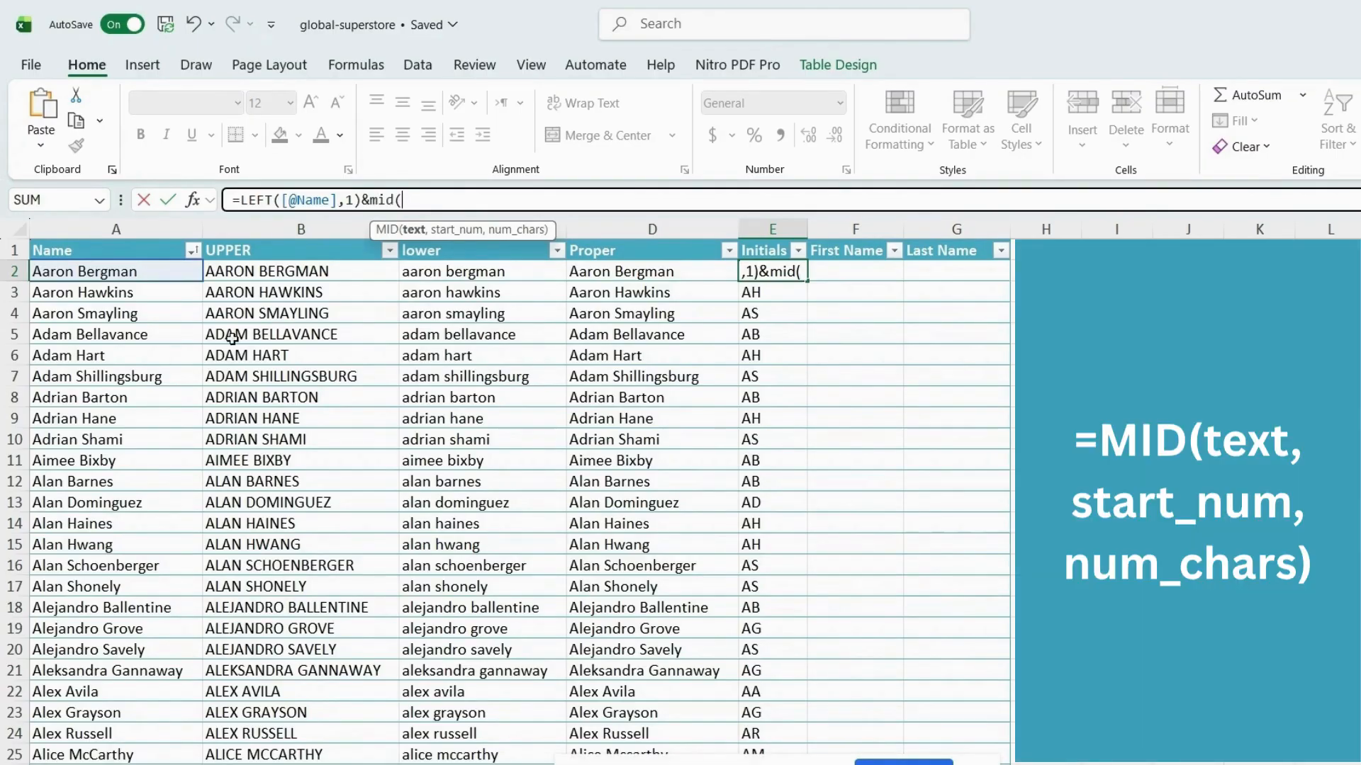
{"action": "left_click", "coordinate": [116, 273]}
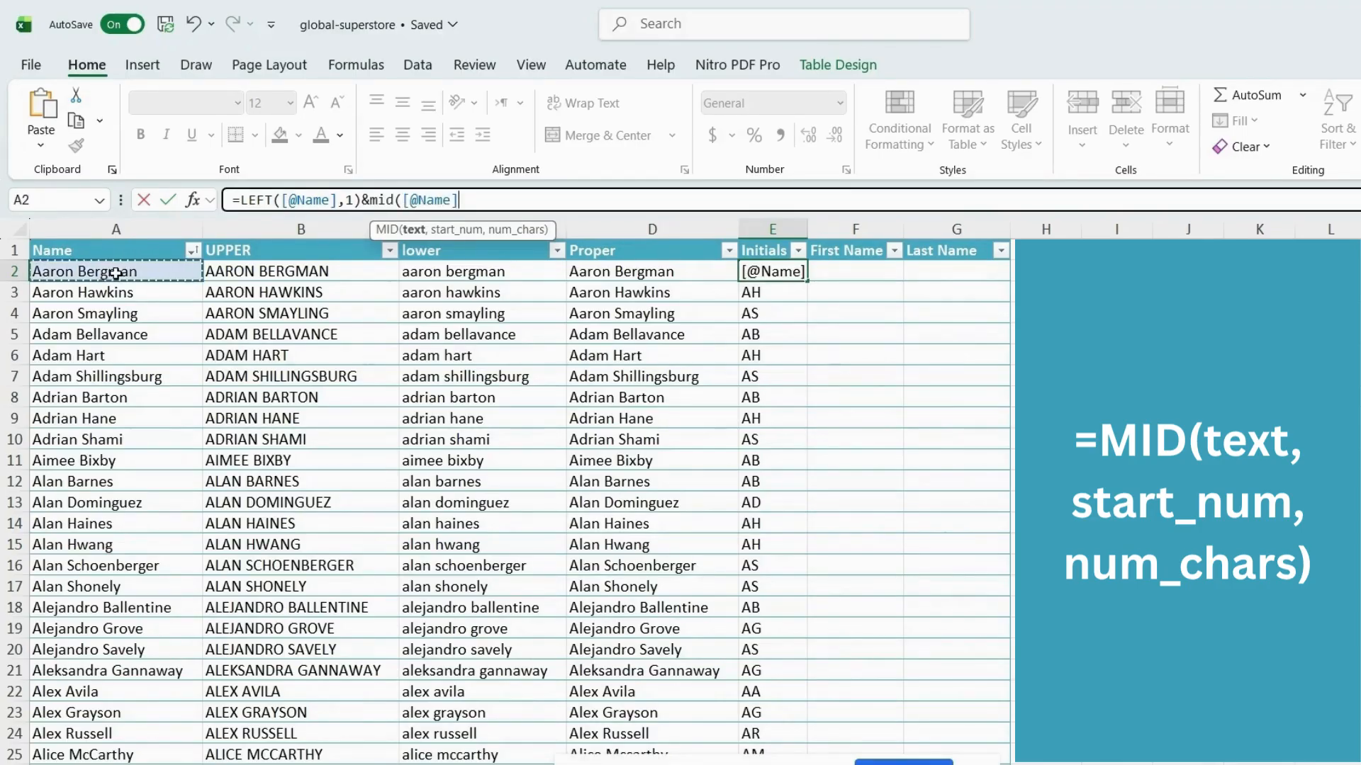
{"action": "type", "text": ","}
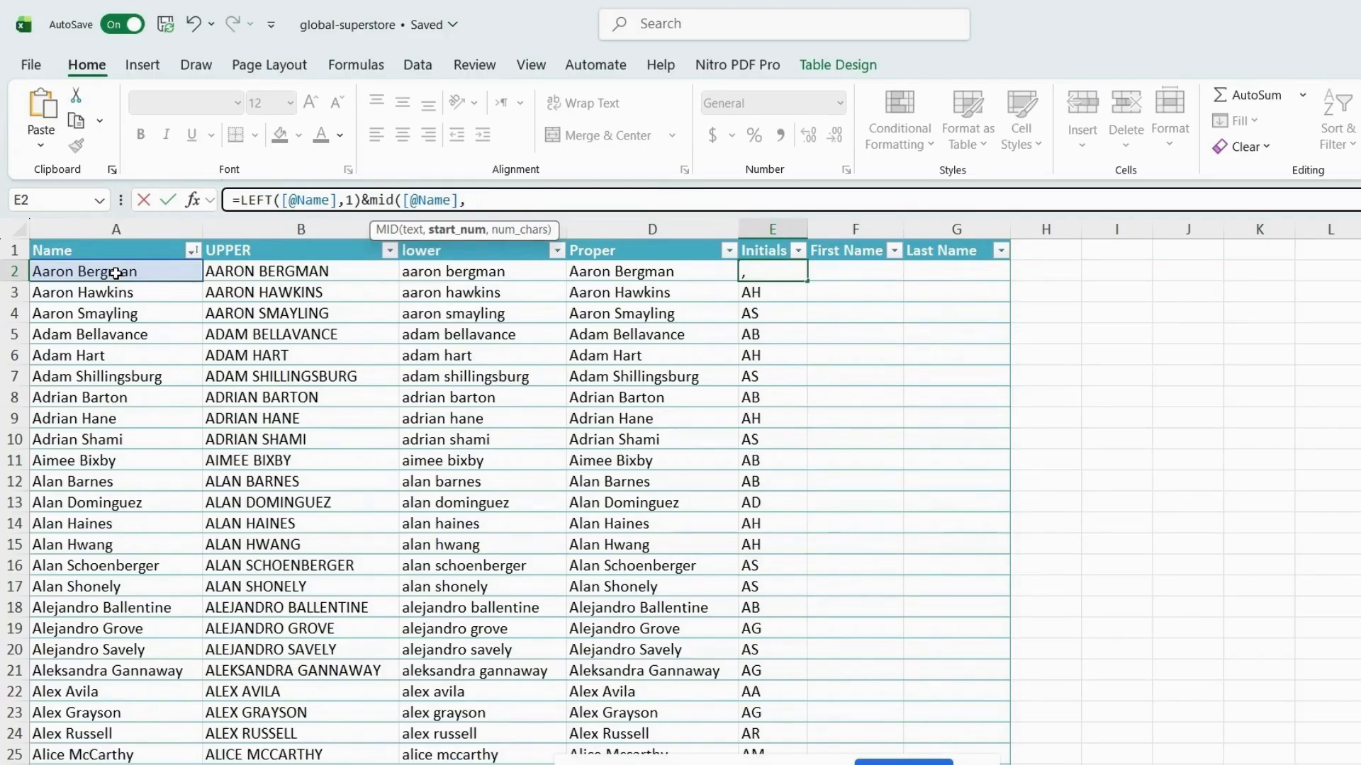
{"action": "type", "text": "find("}
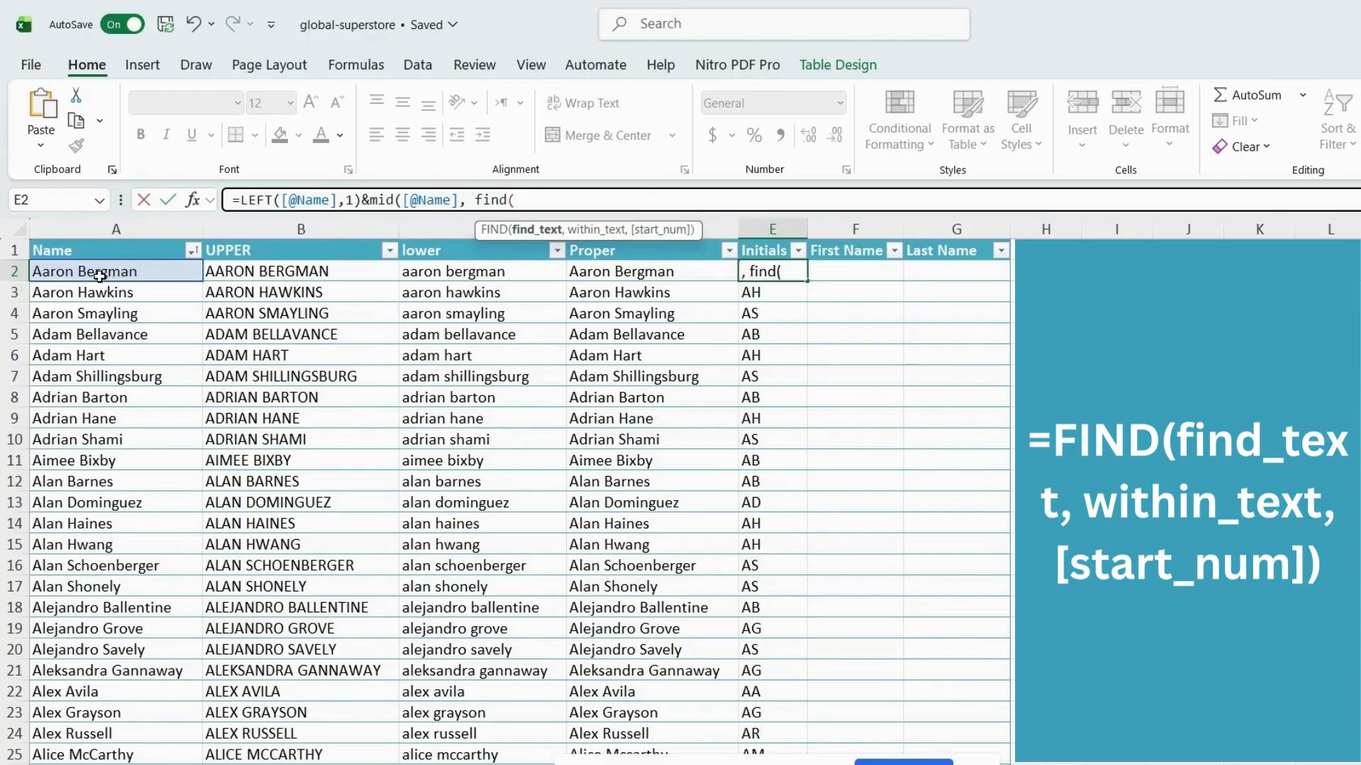
{"action": "left_click", "coordinate": [101, 275]}
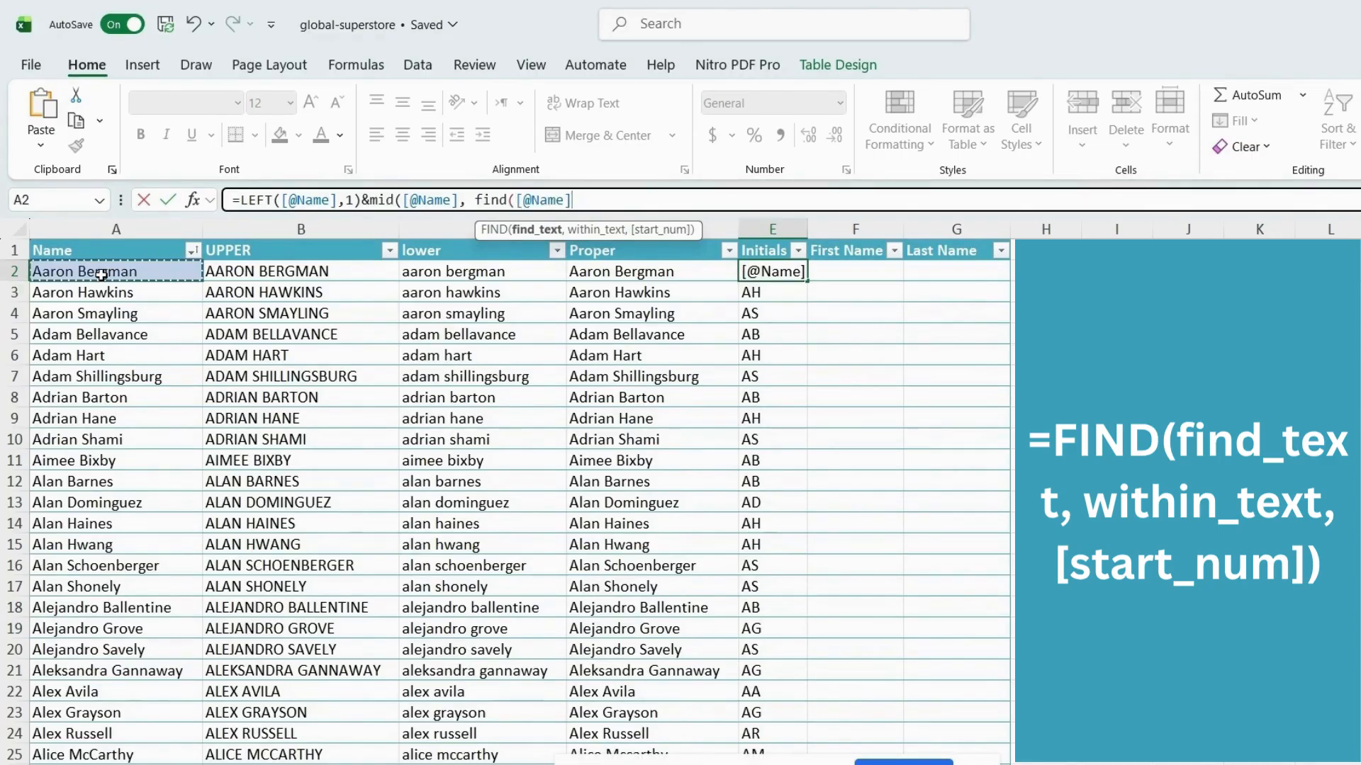
{"action": "left_click", "coordinate": [518, 200]}
{"action": "type", "text": "\" \",[@Name]"}
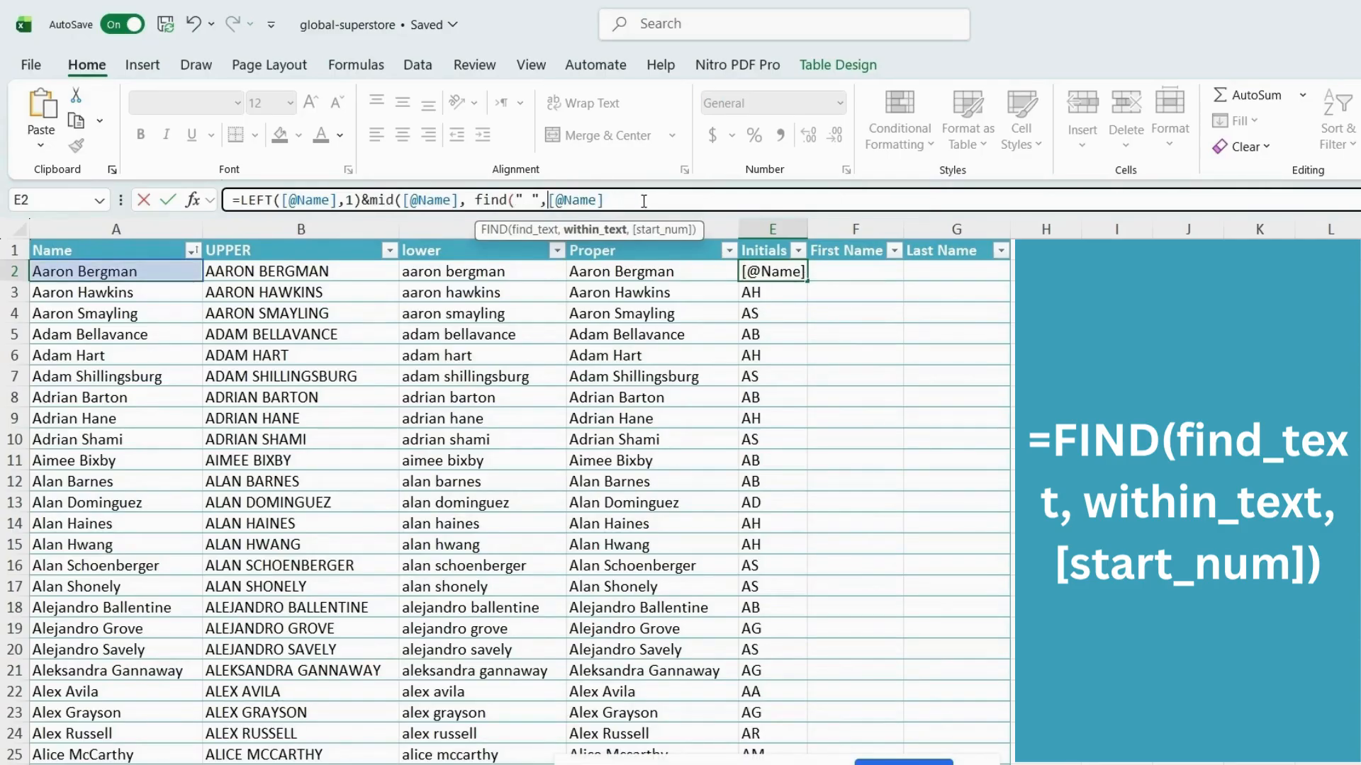
{"action": "type", "text": ")"}
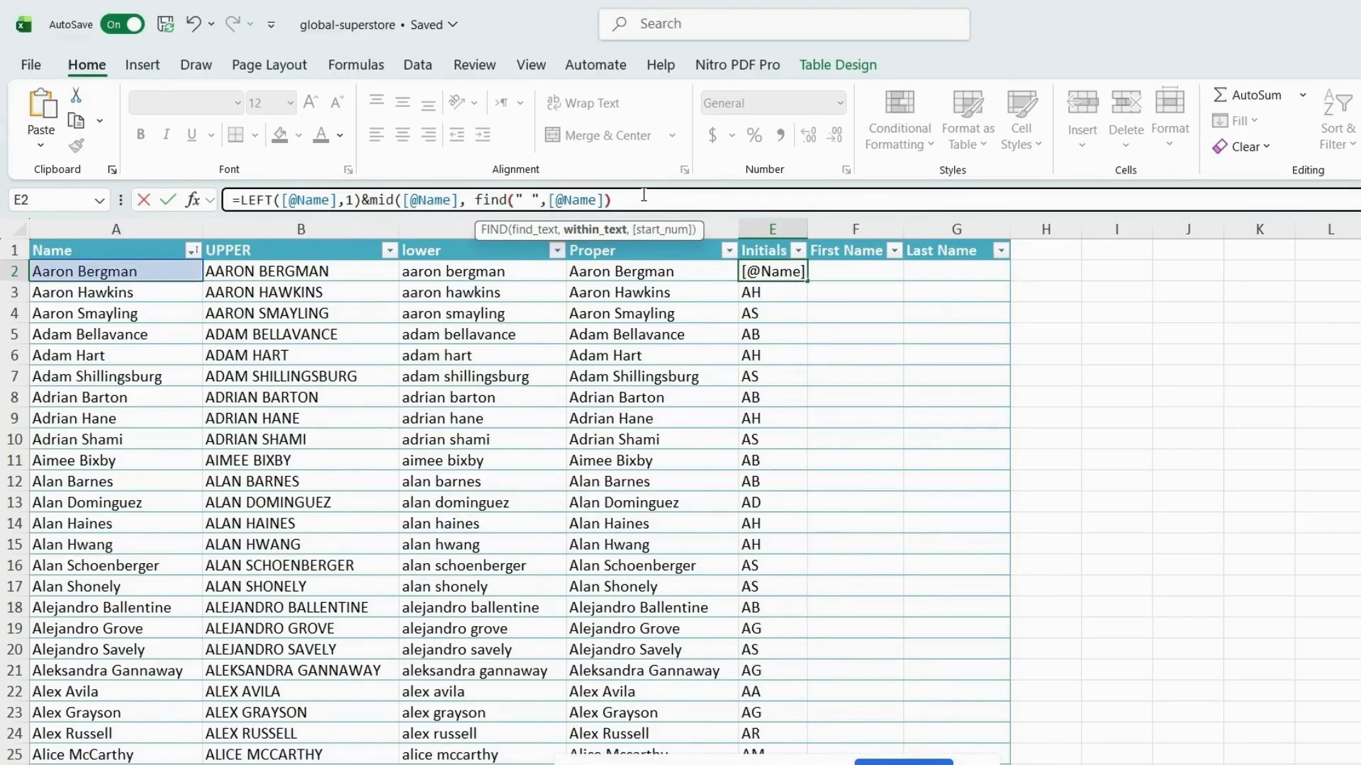
{"action": "type", "text": "+"}
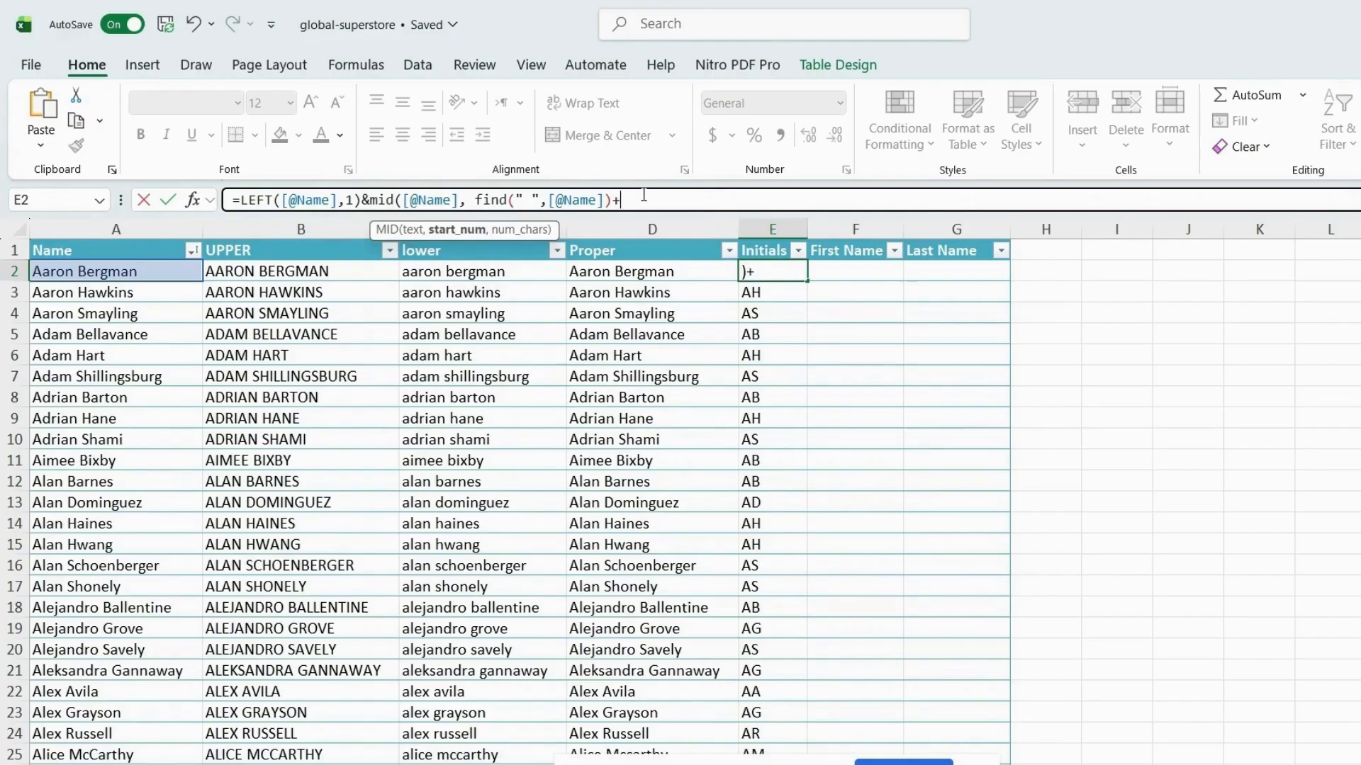
{"action": "type", "text": "1"}
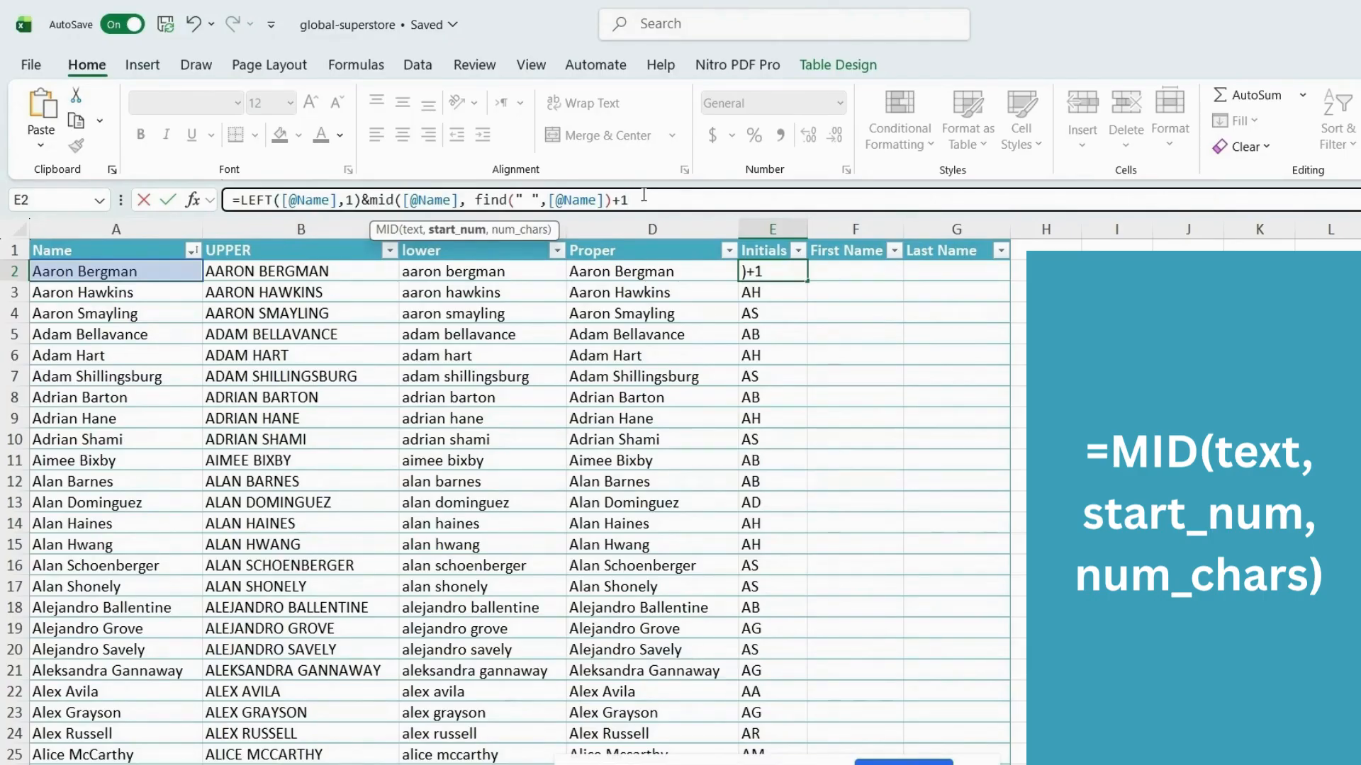
{"action": "type", "text": ")"}
{"action": "key", "text": "BackSpace"}
{"action": "type", "text": ",1"}
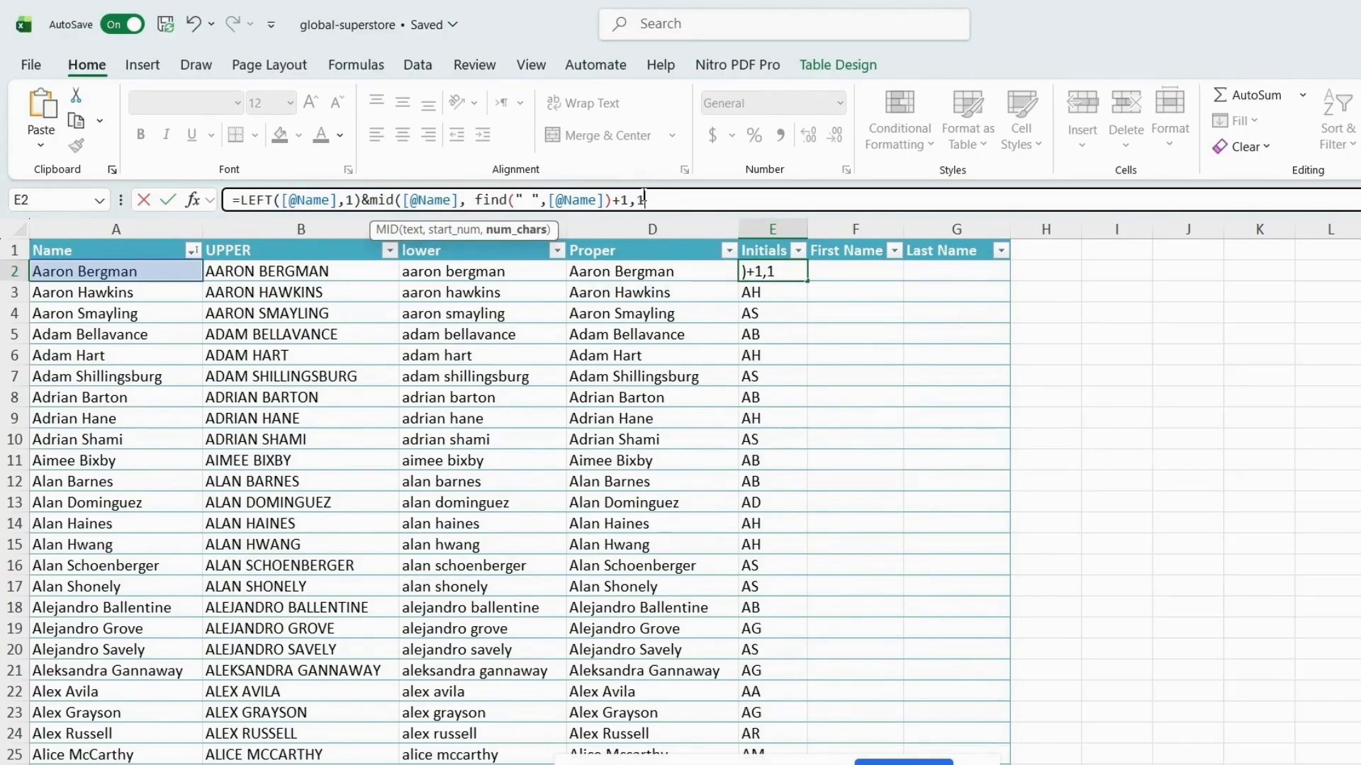
{"action": "type", "text": ")"}
{"action": "key", "text": "Return"}
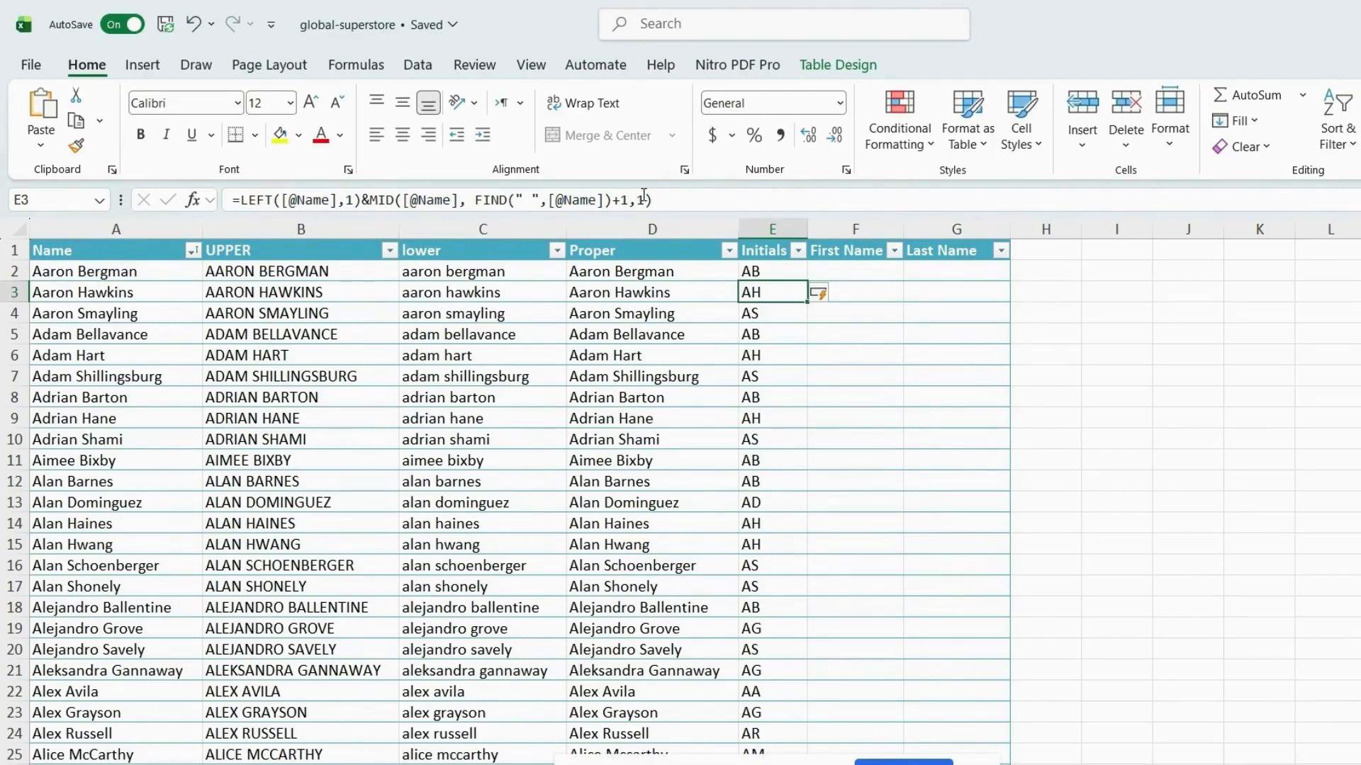
{"action": "left_click", "coordinate": [828, 270]}
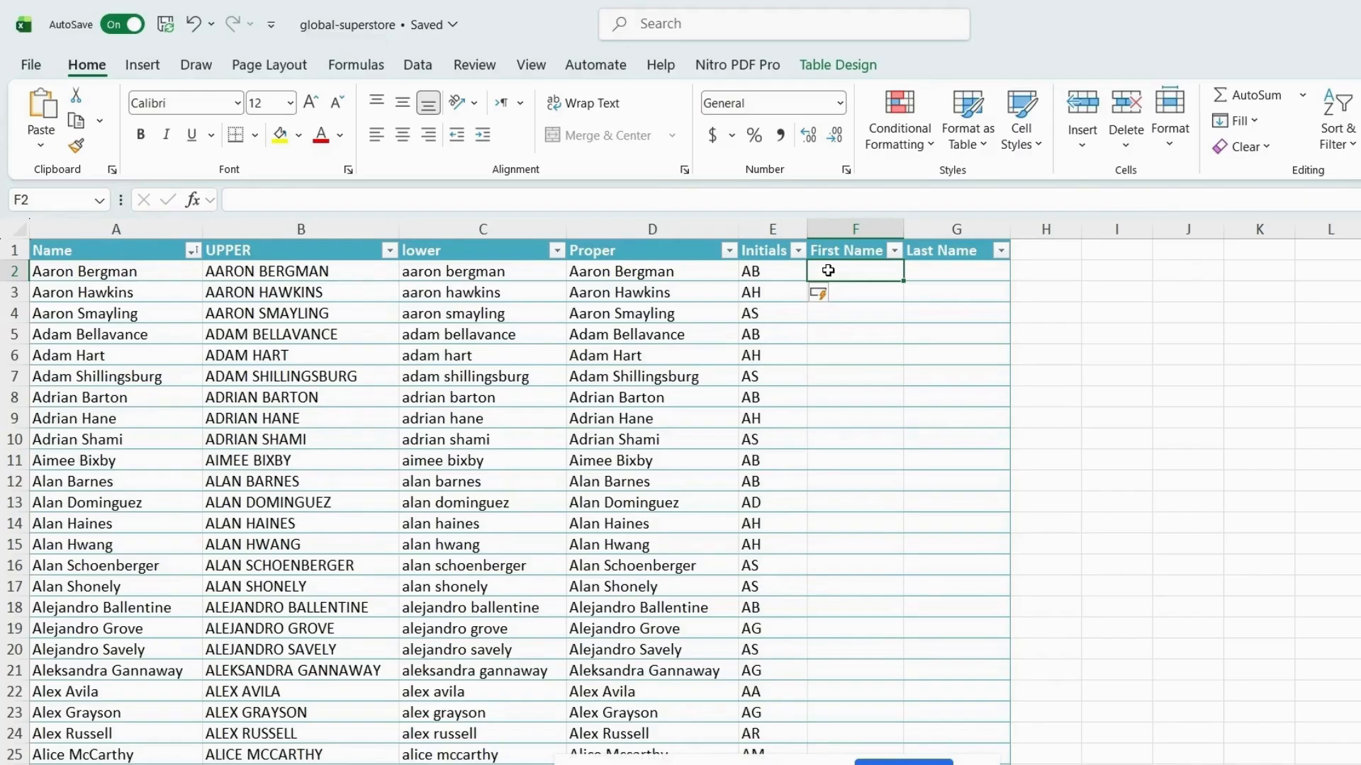
{"action": "type", "text": "="}
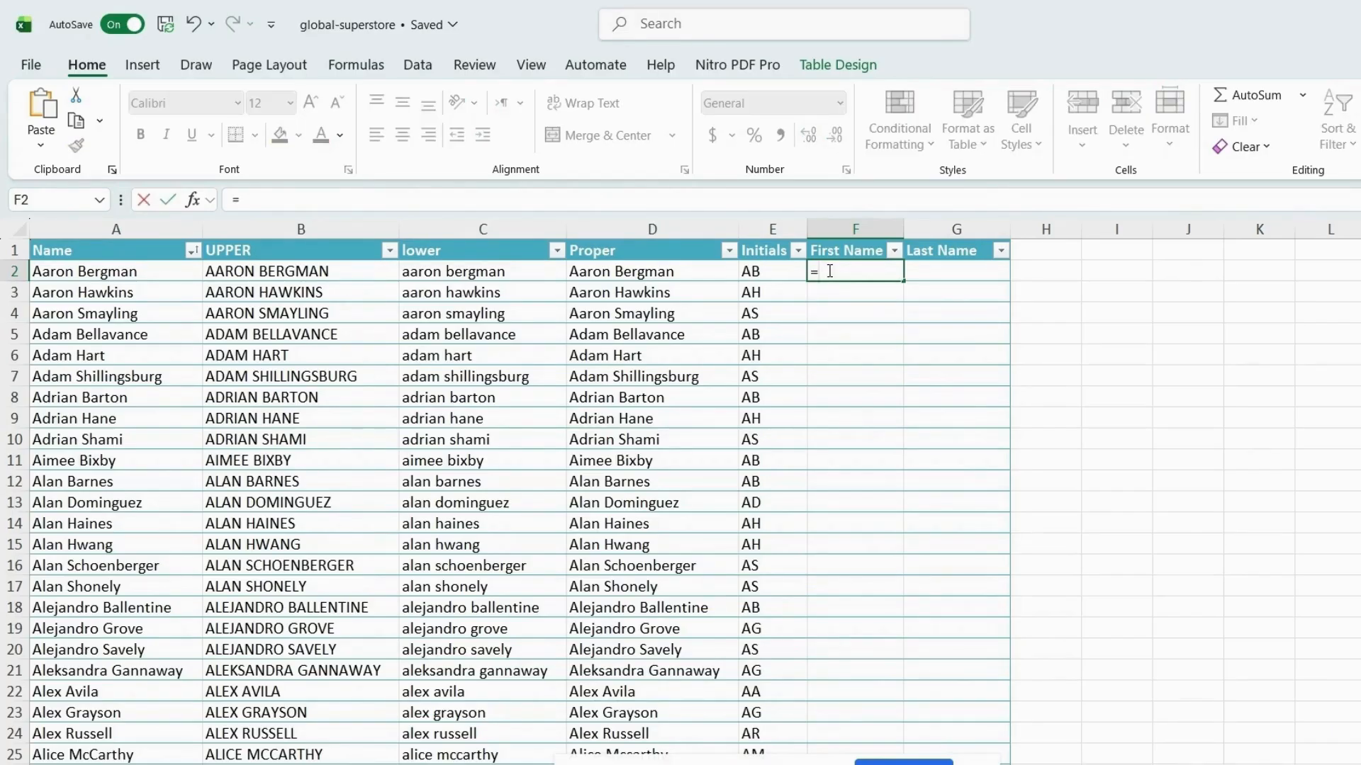
{"action": "type", "text": "left"}
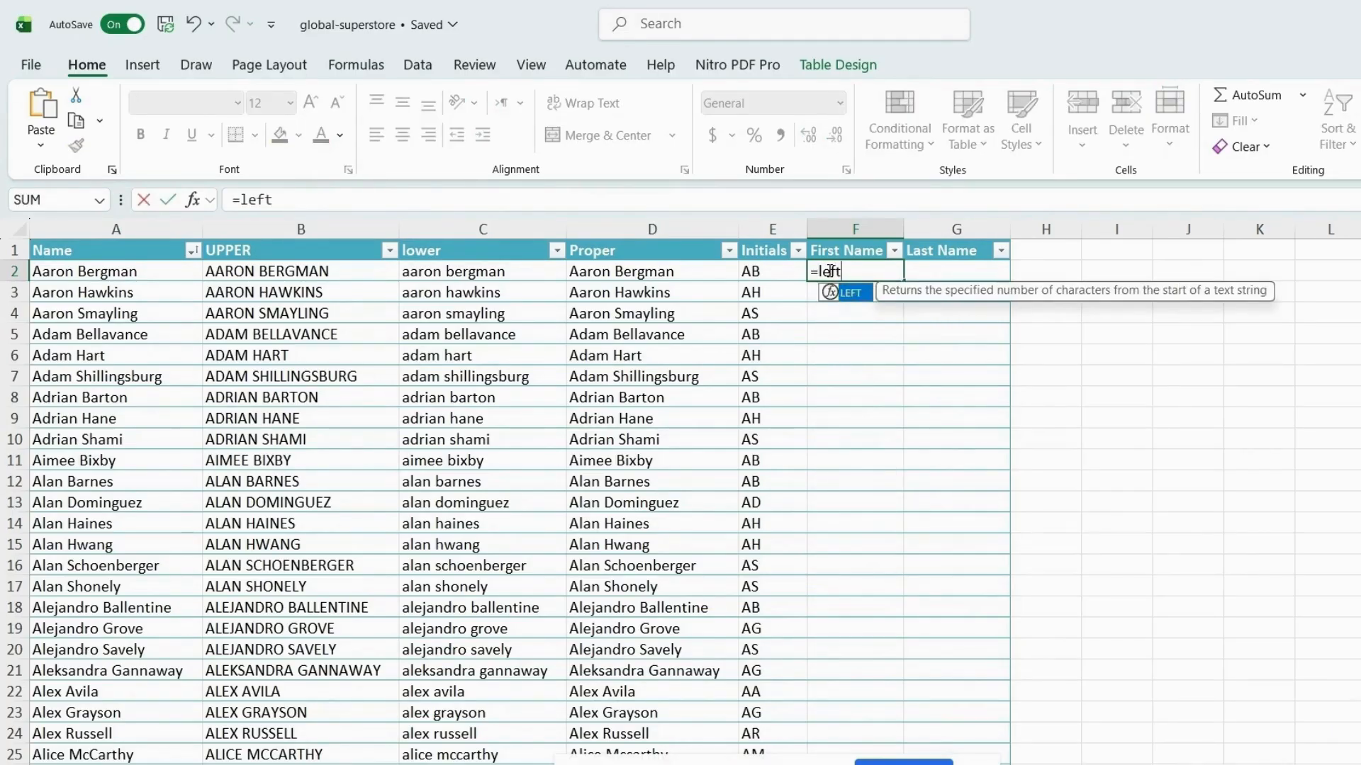
{"action": "type", "text": "("}
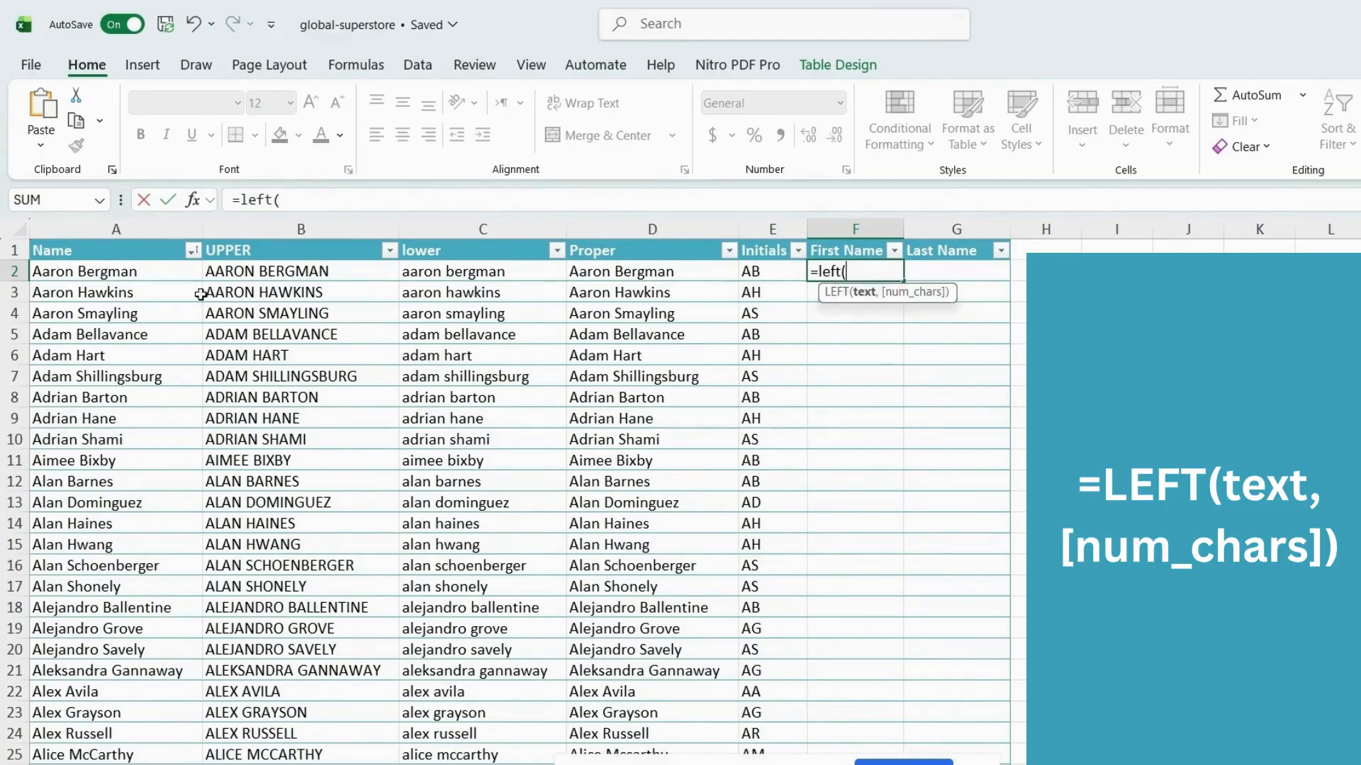
{"action": "left_click", "coordinate": [168, 272]}
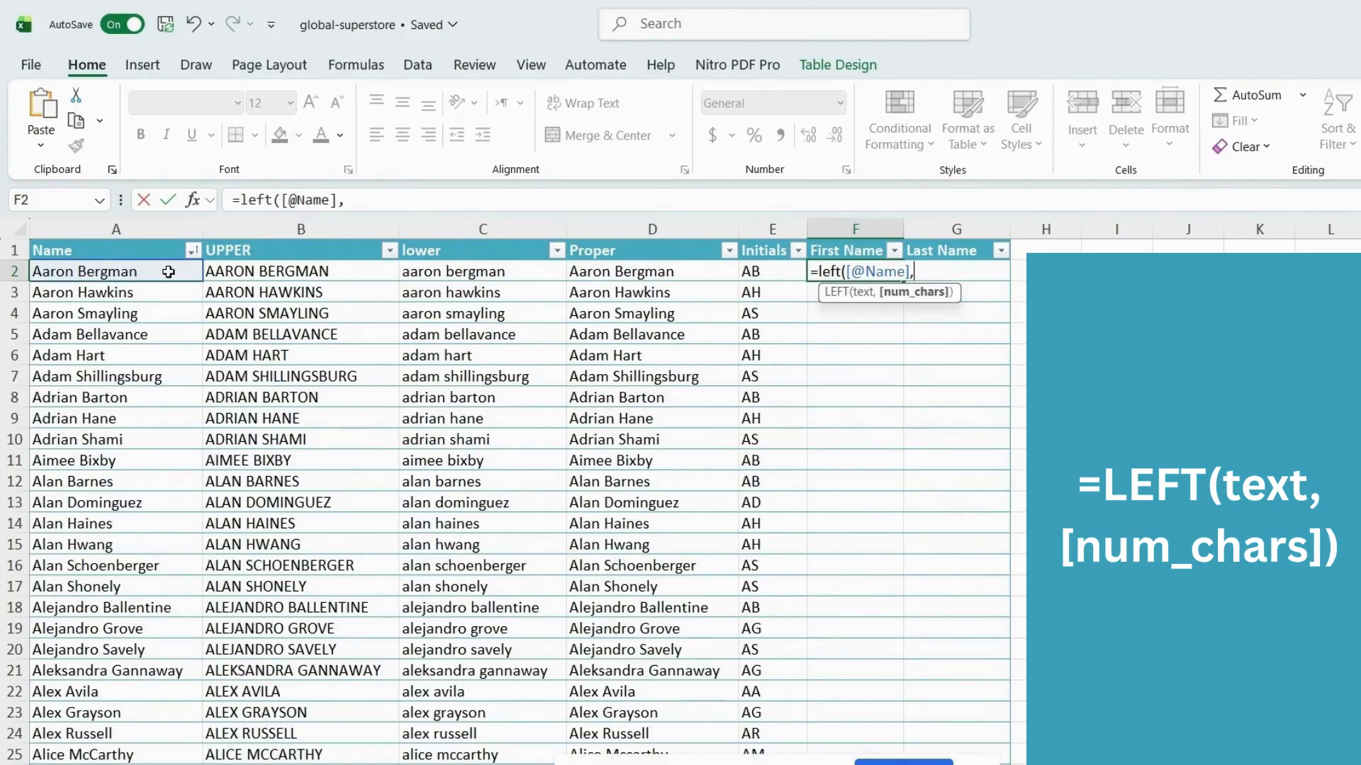
{"action": "type", "text": "find"}
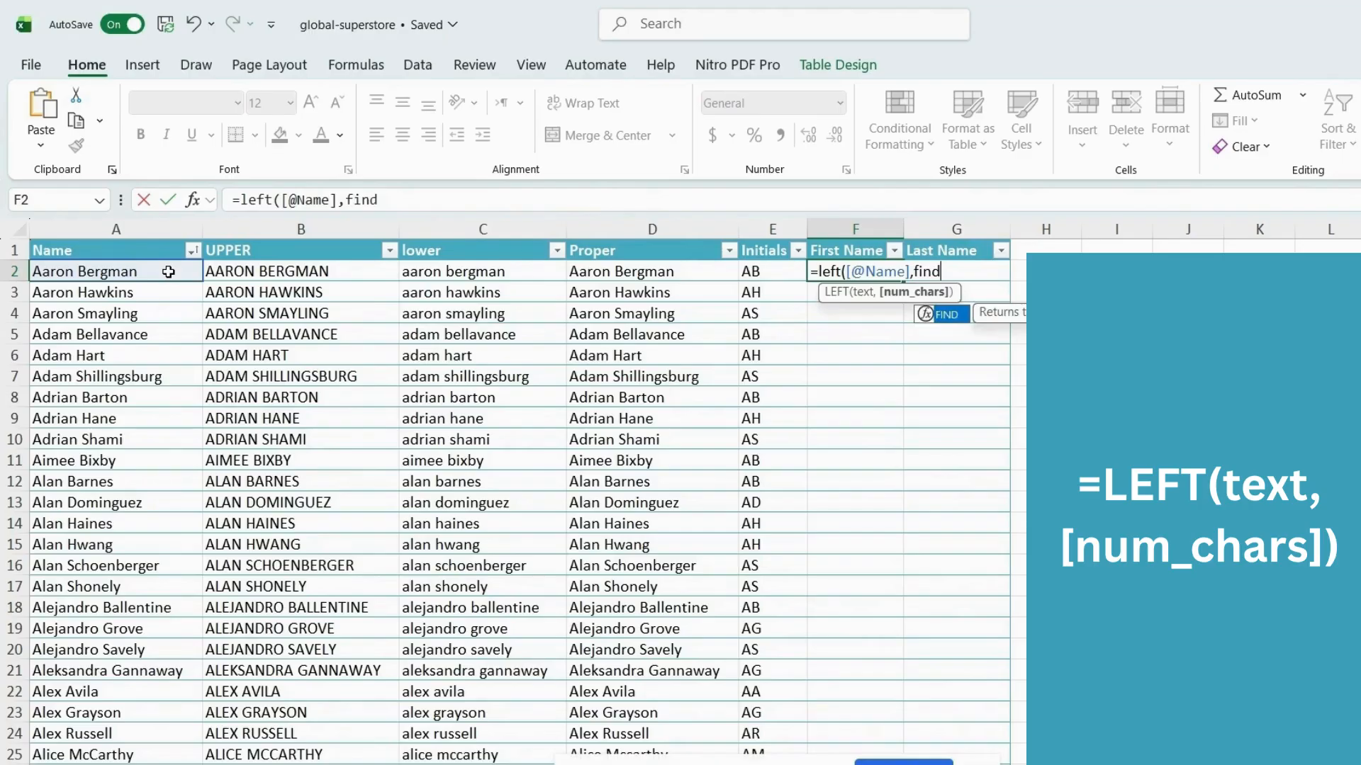
{"action": "type", "text": "(\""}
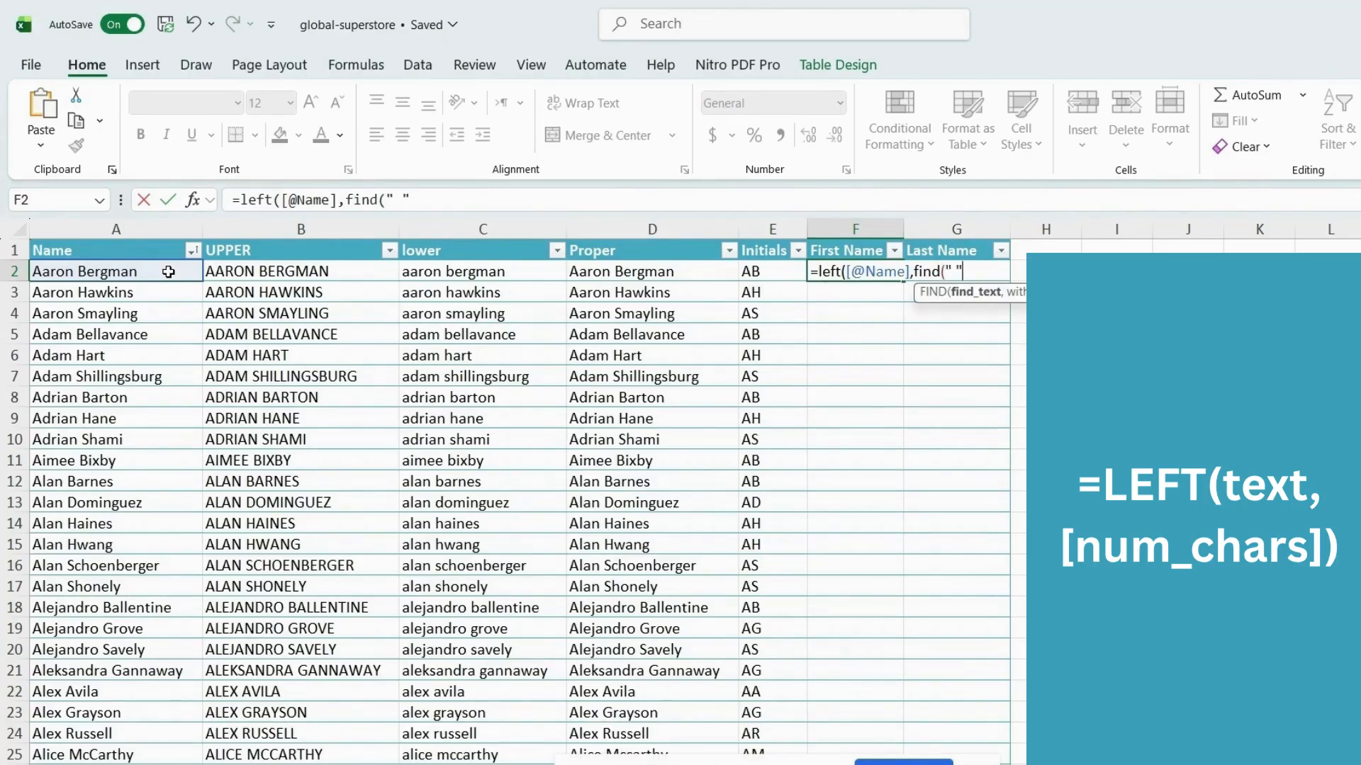
{"action": "type", "text": " \","}
{"action": "left_click", "coordinate": [148, 272]}
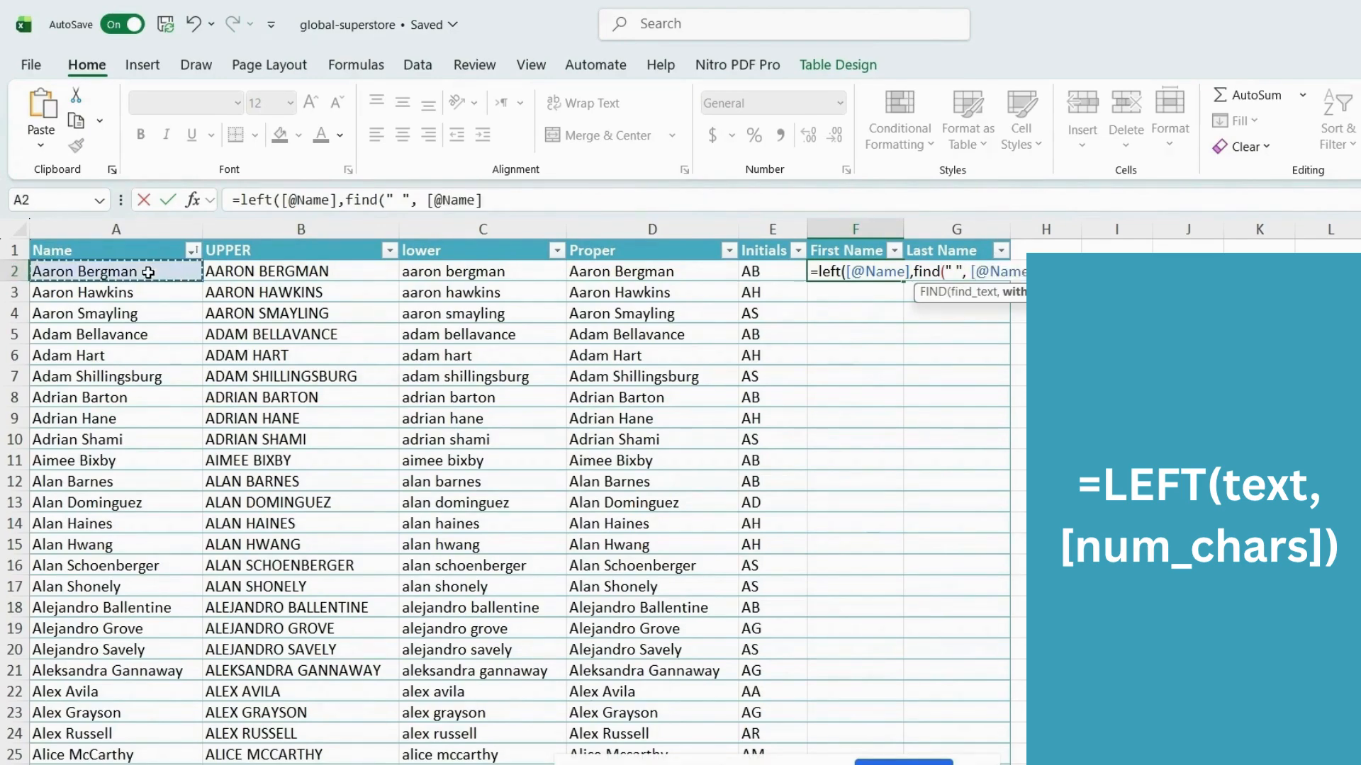
{"action": "type", "text": ","}
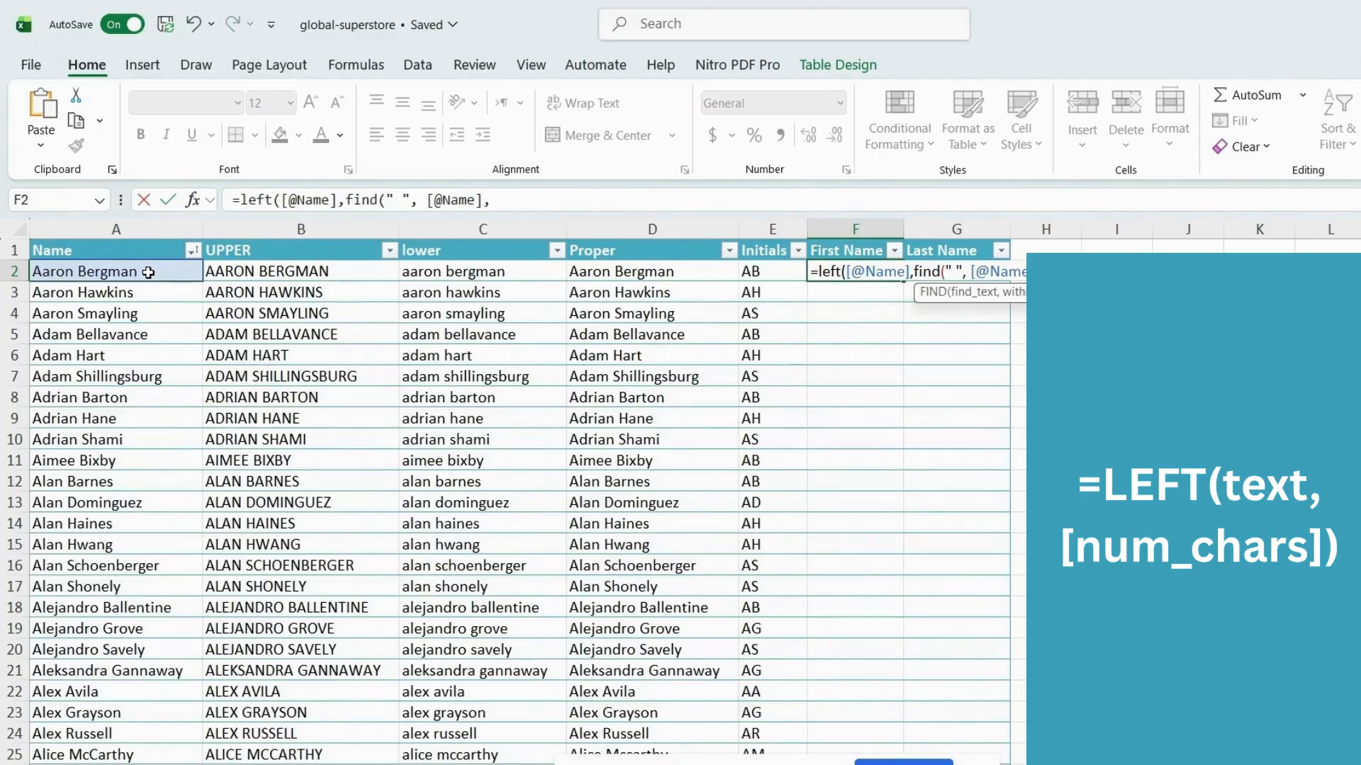
{"action": "key", "text": "BackSpace"}
{"action": "type", "text": ")-1)"}
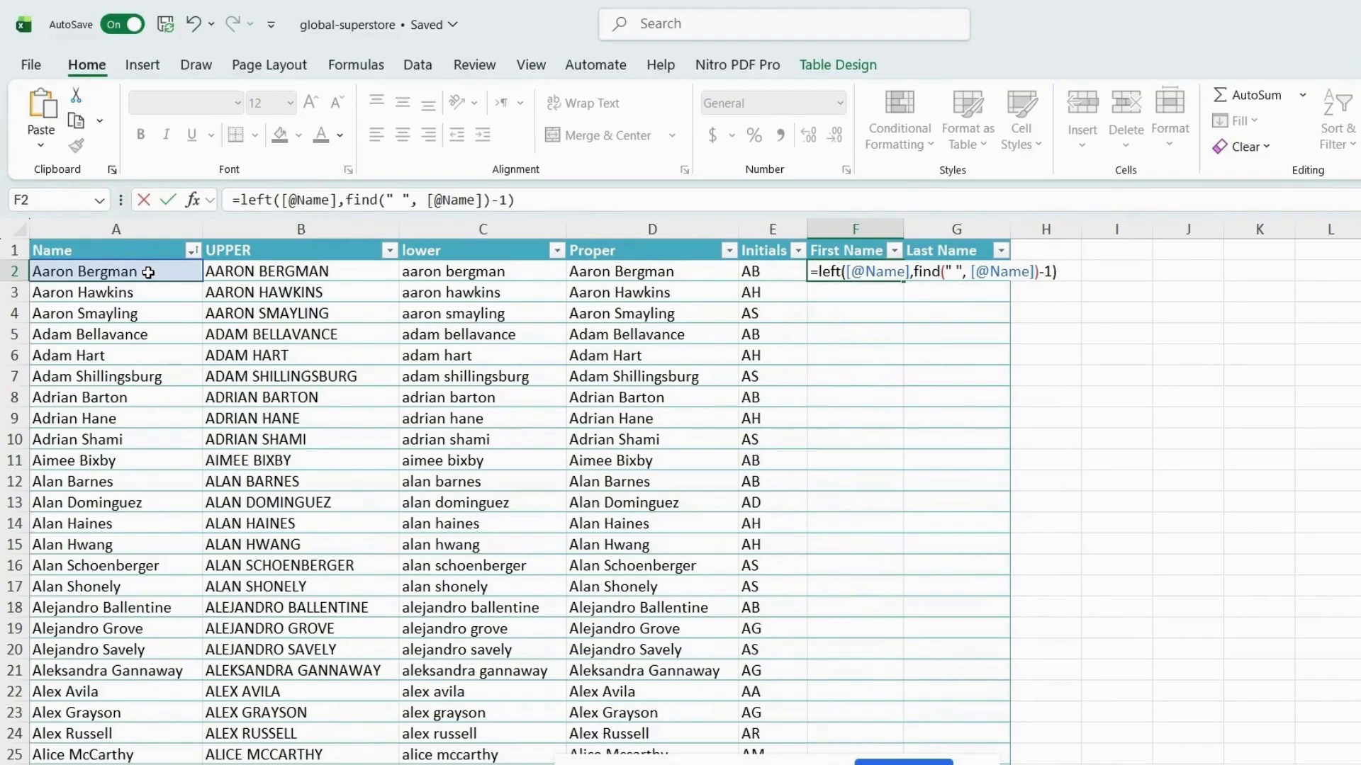
{"action": "key", "text": "Return"}
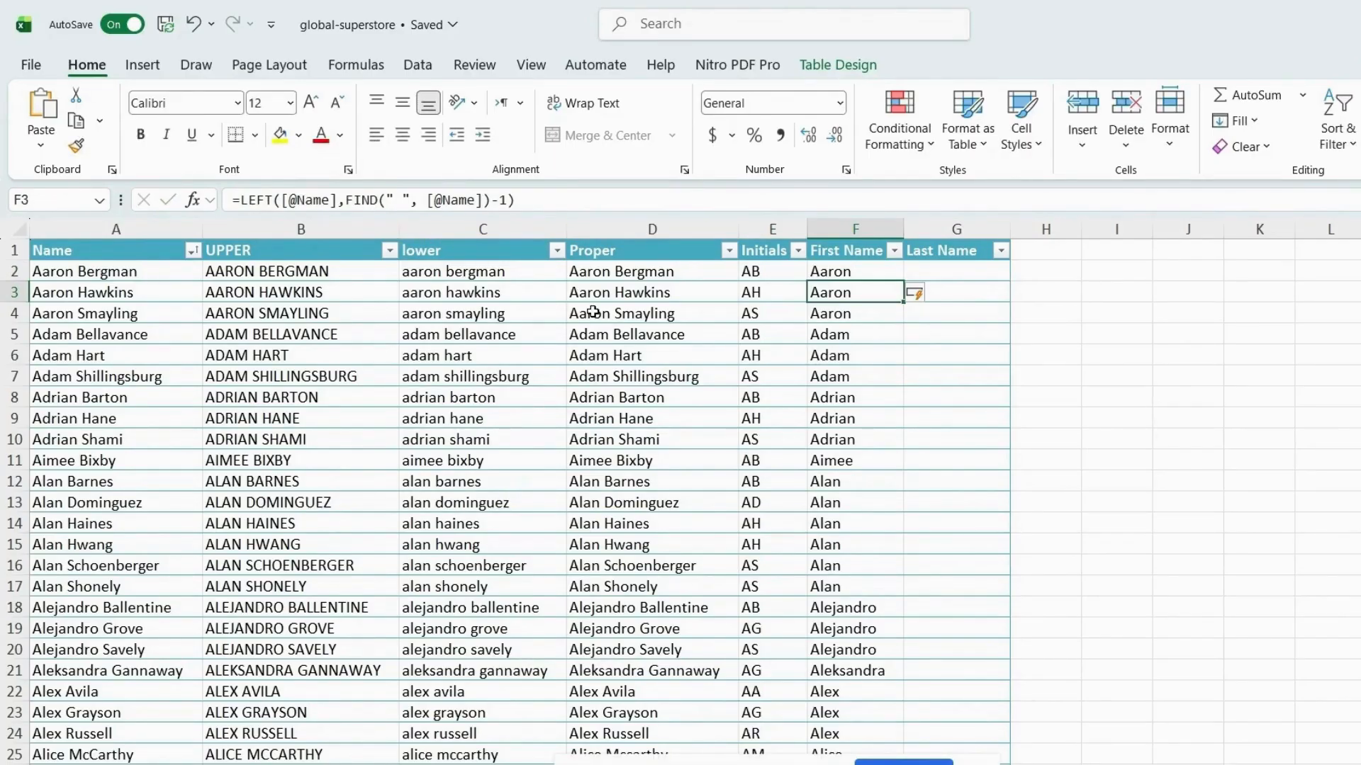
{"action": "left_click", "coordinate": [931, 275]}
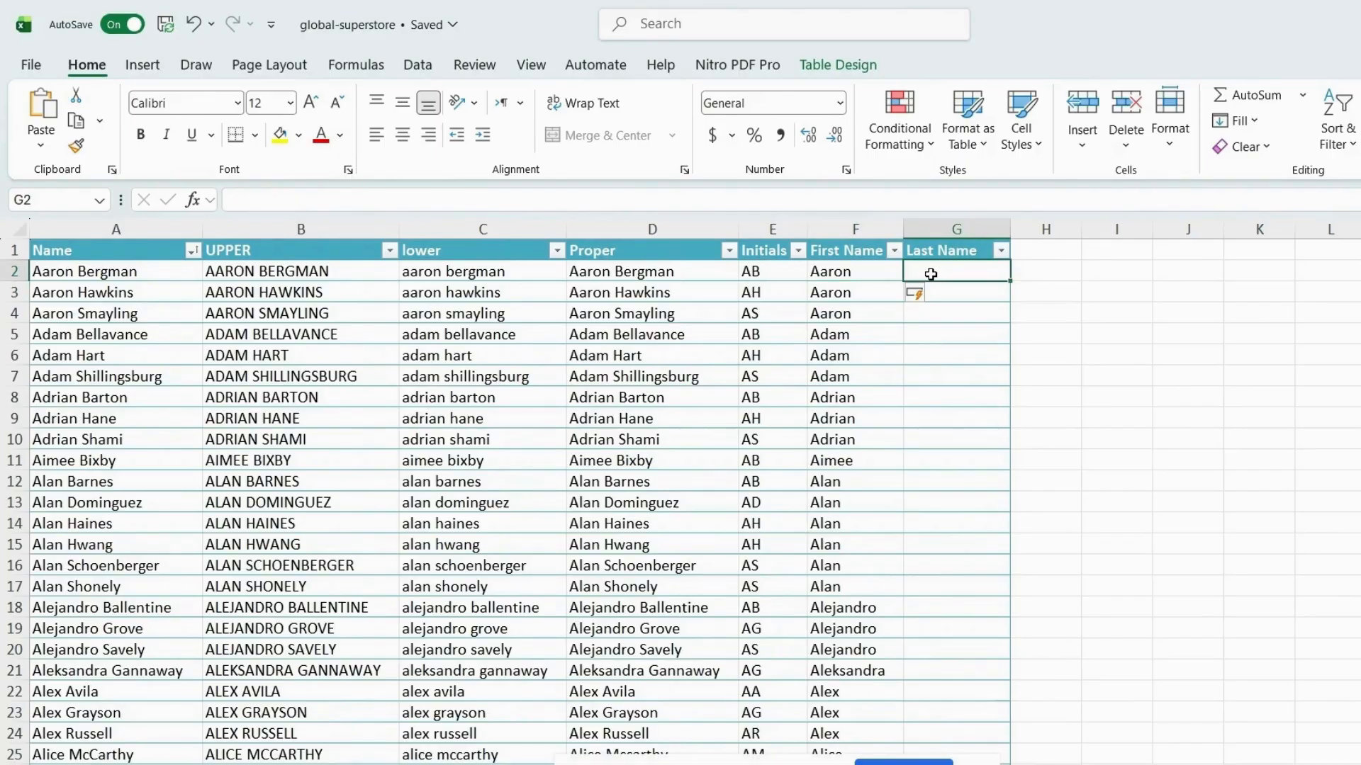
{"action": "type", "text": "=right"}
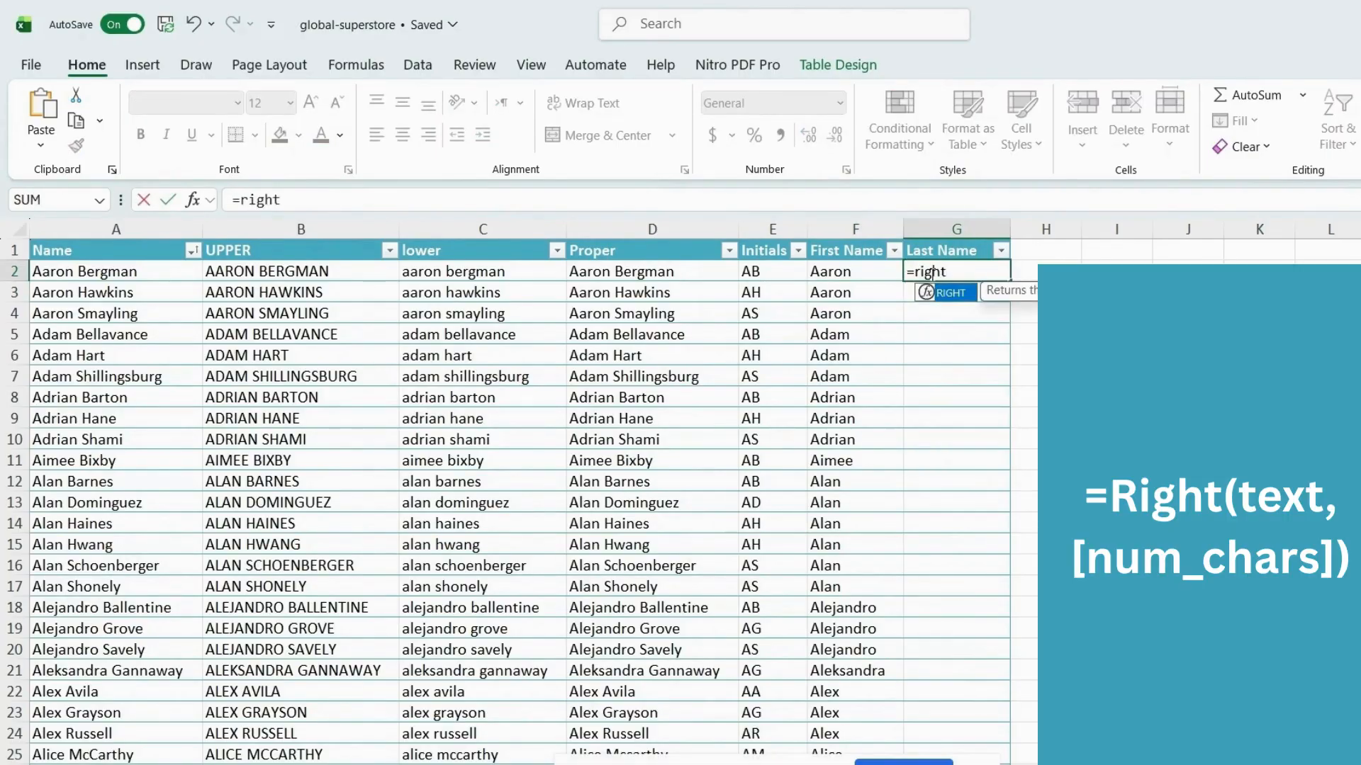
{"action": "type", "text": "("}
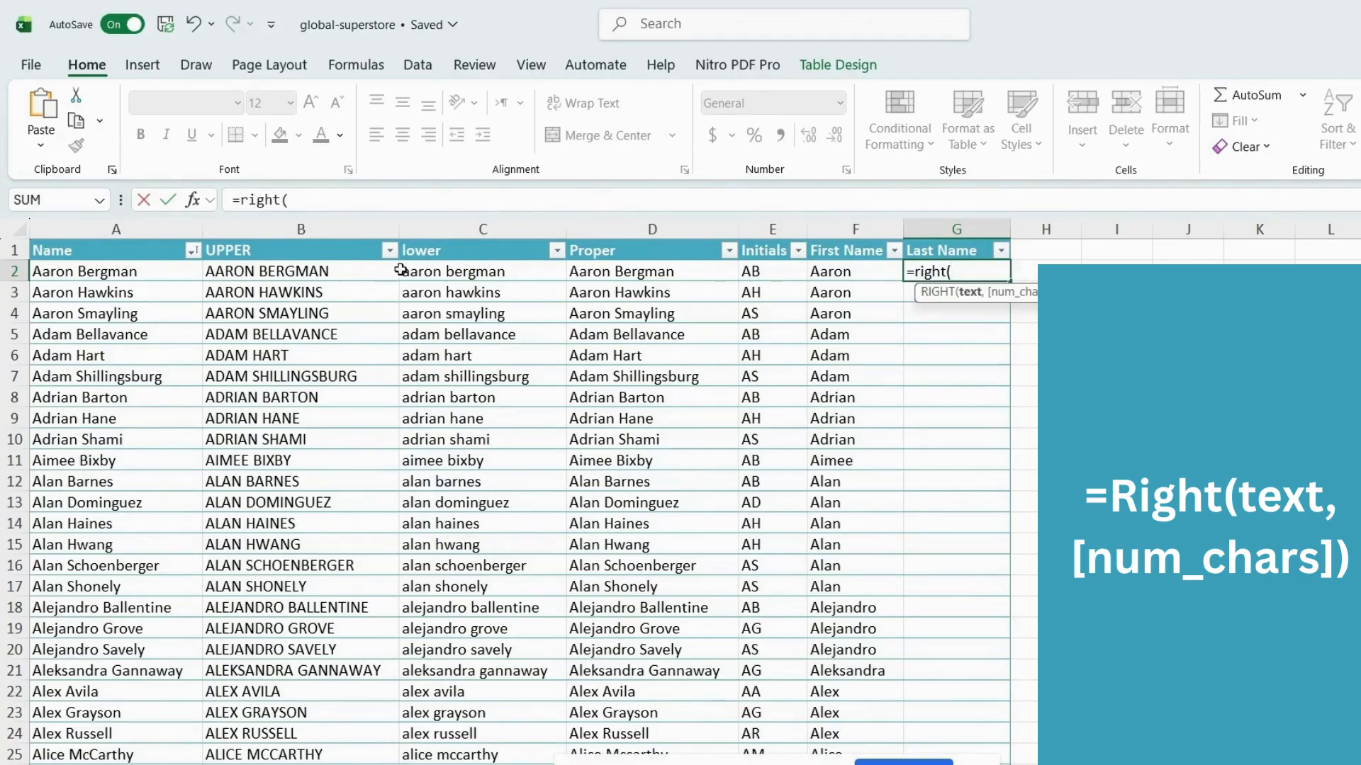
{"action": "left_click", "coordinate": [163, 274]}
{"action": "type", "text": ","}
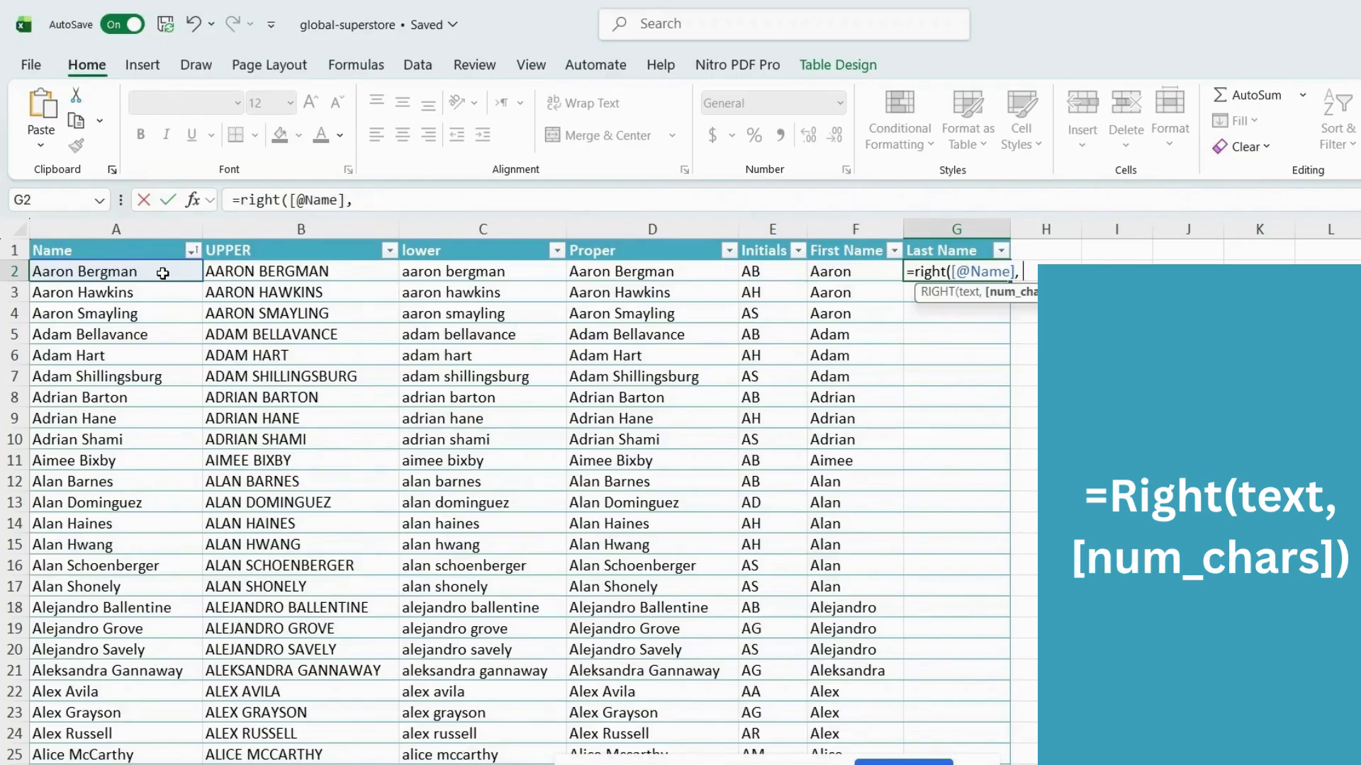
{"action": "type", "text": "len("}
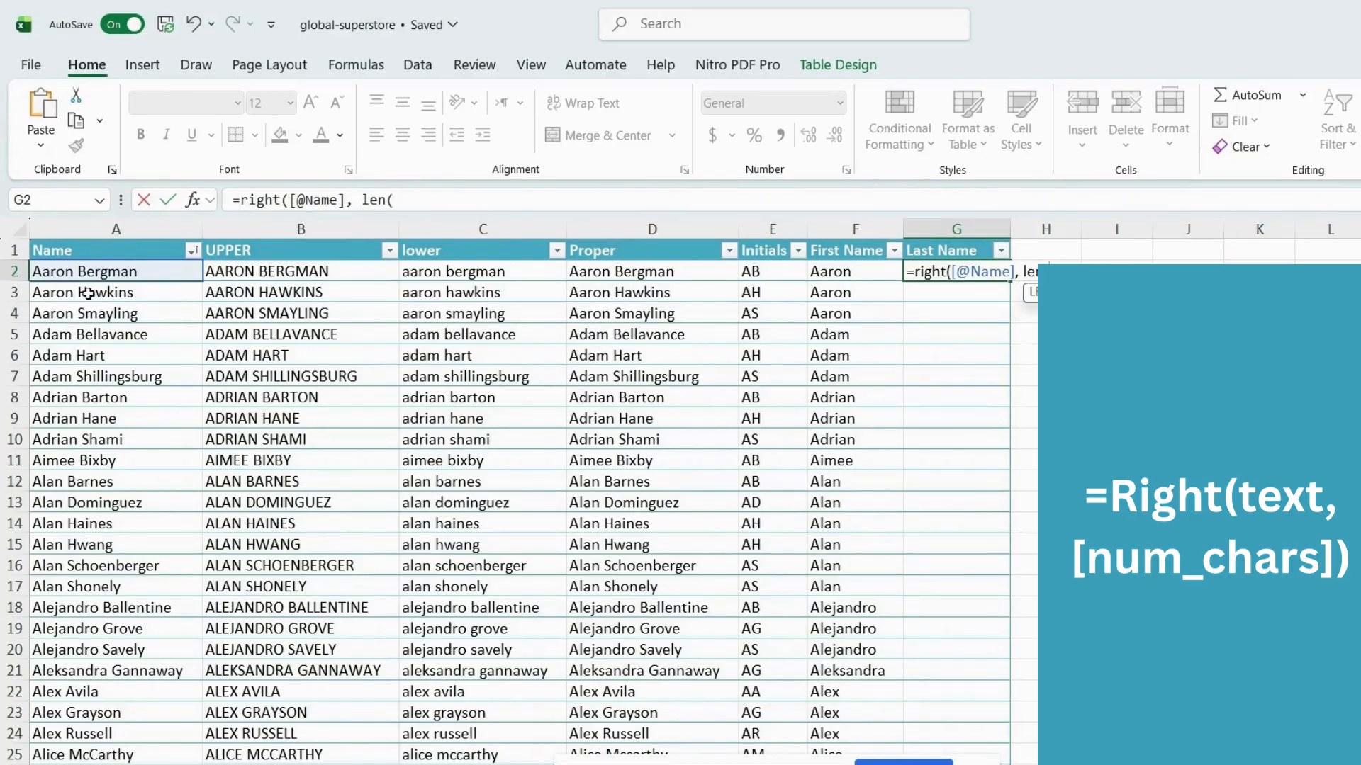
{"action": "left_click", "coordinate": [90, 270]}
{"action": "type", "text": ")"}
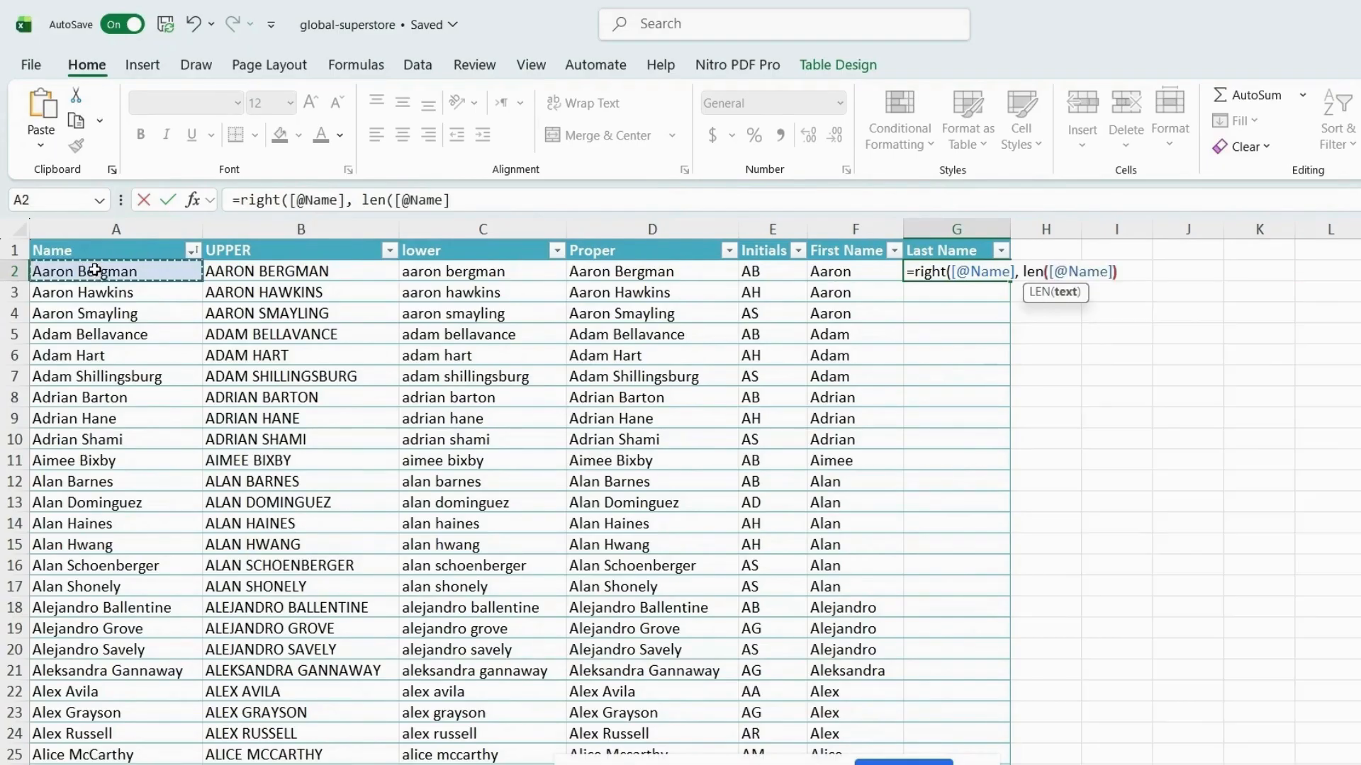
{"action": "type", "text": "-"}
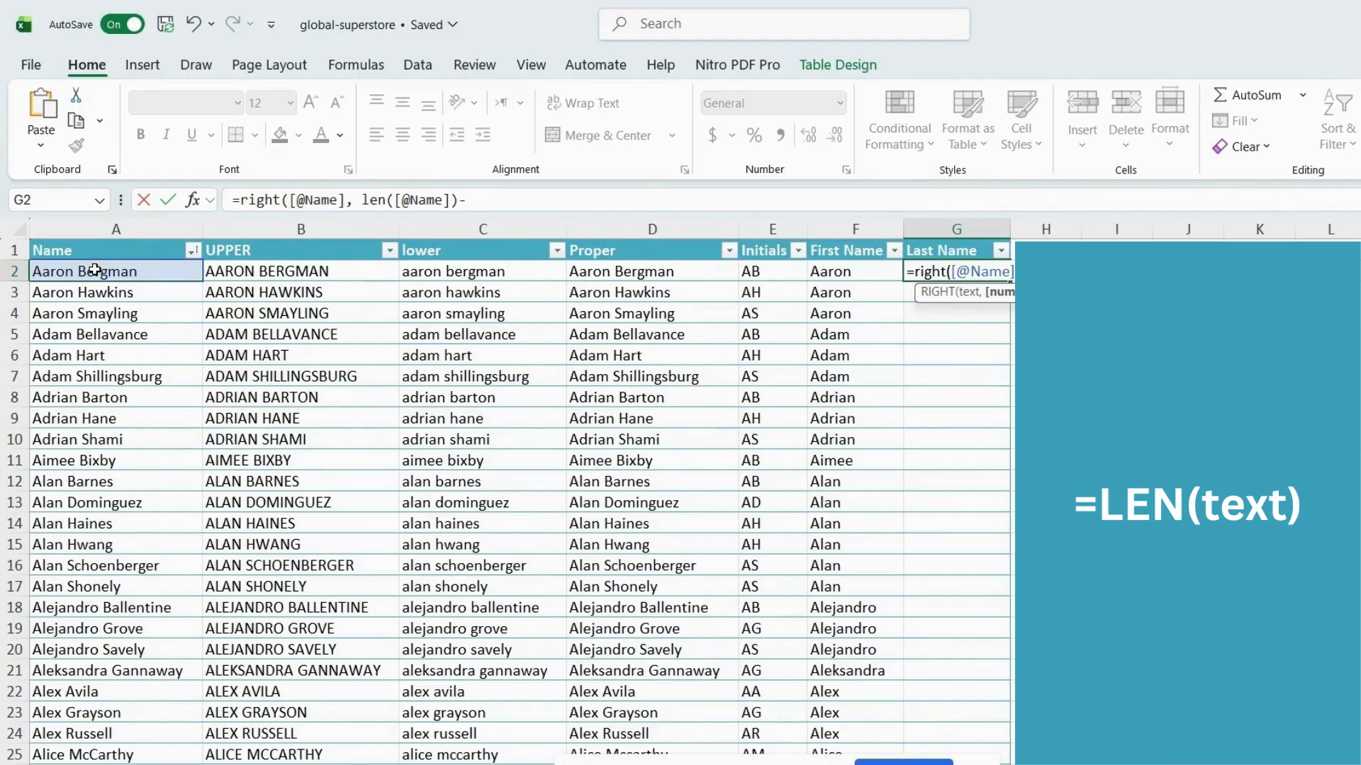
{"action": "type", "text": "len("}
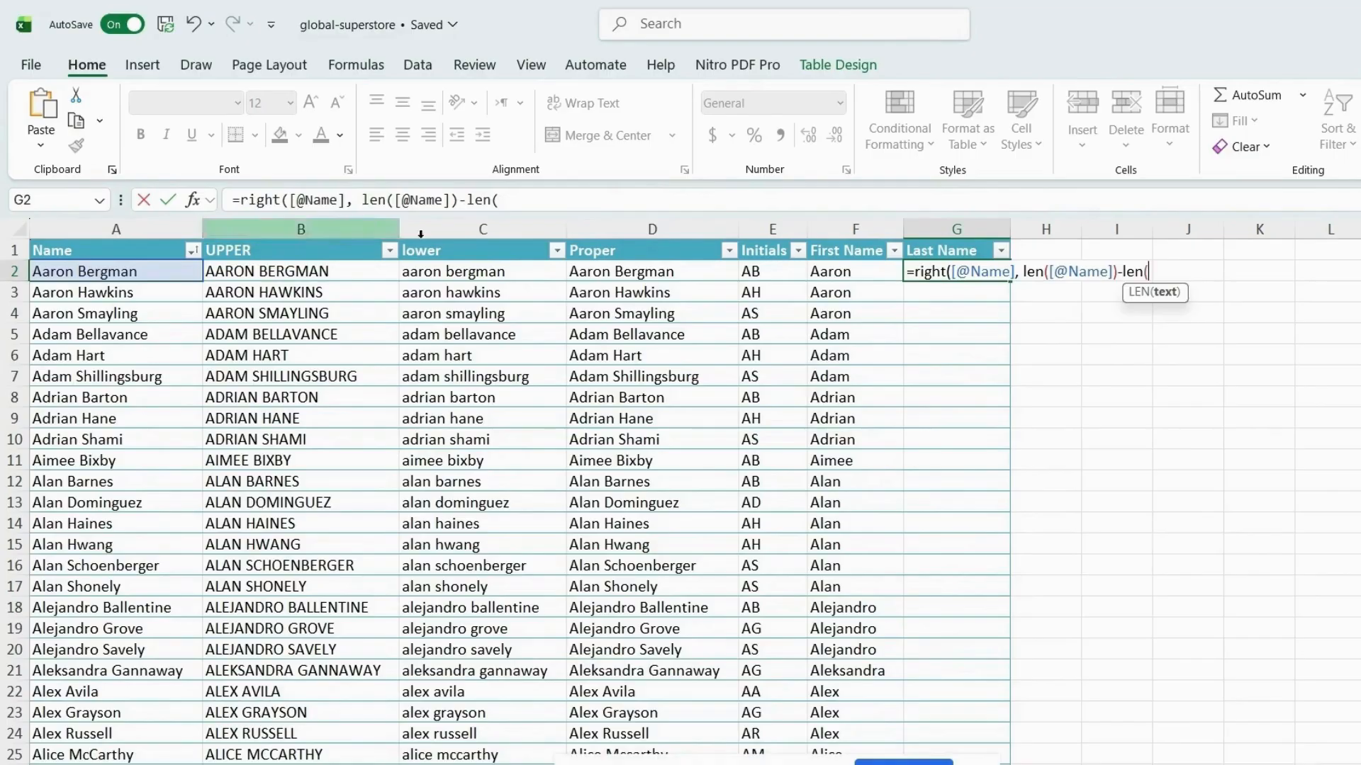
{"action": "left_click", "coordinate": [866, 278]}
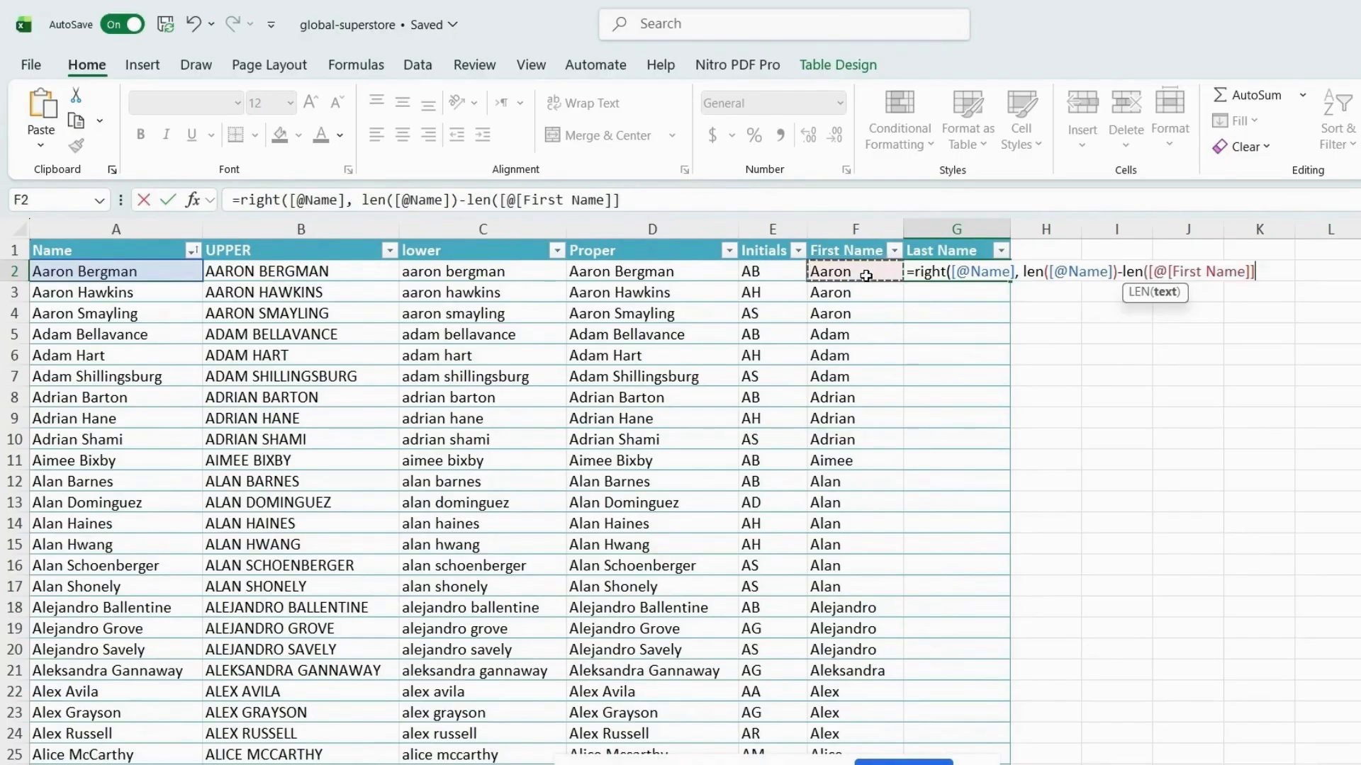
{"action": "type", "text": ")"}
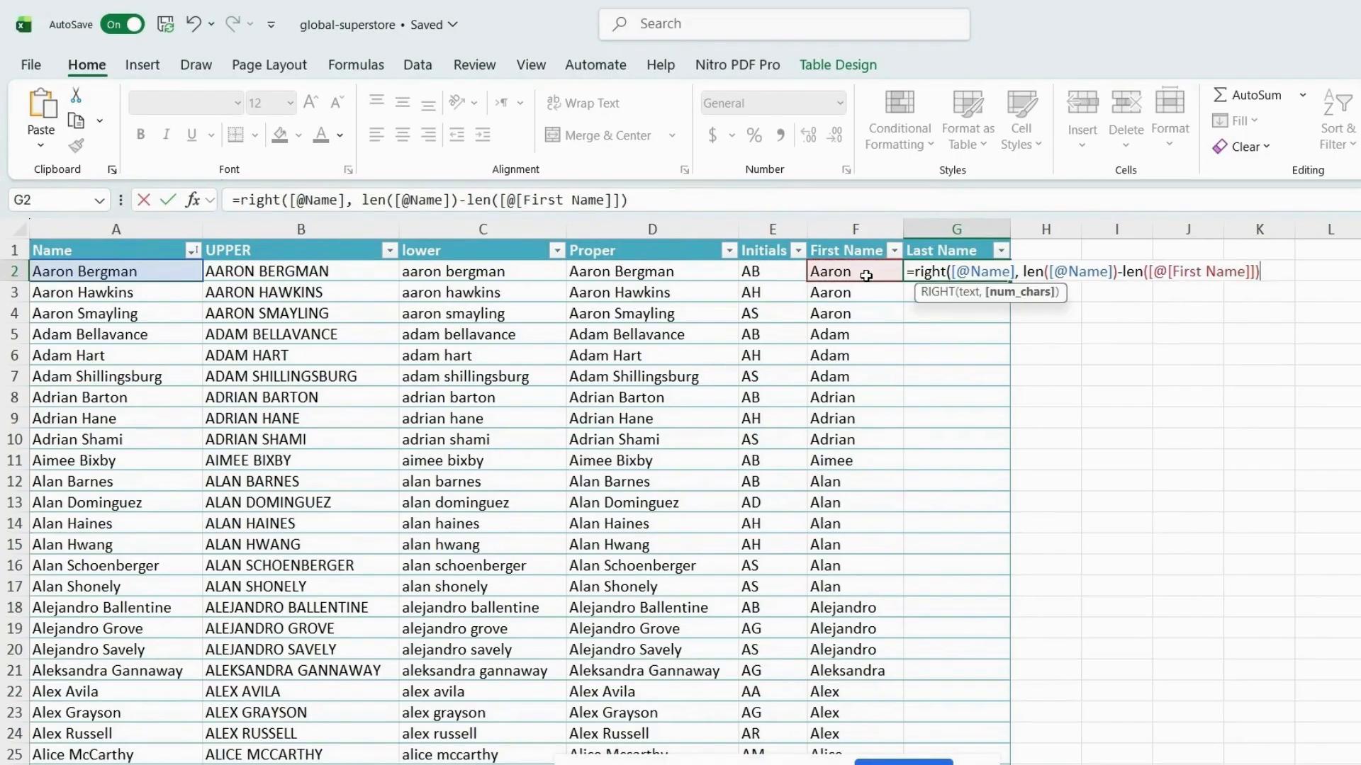
{"action": "type", "text": "-1)"}
{"action": "key", "text": "Return"}
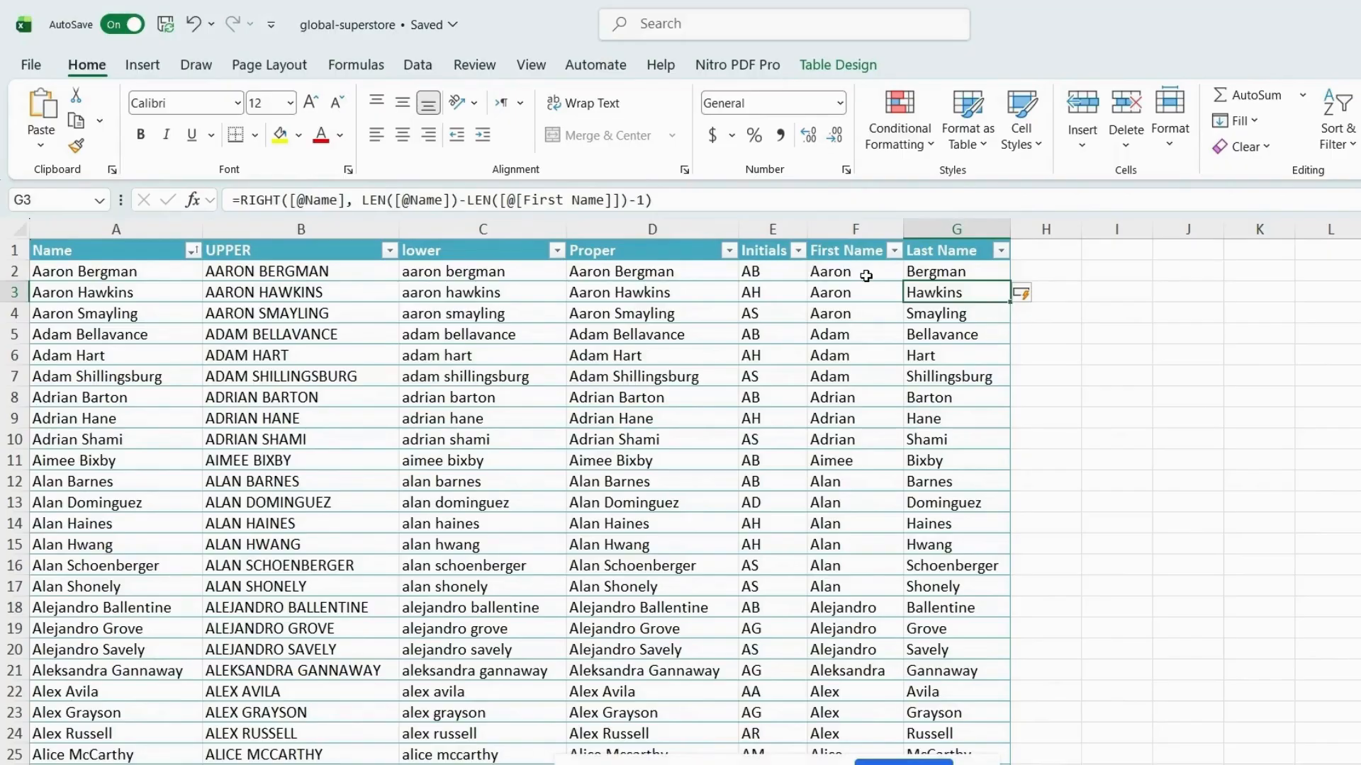
{"action": "left_click", "coordinate": [974, 238]}
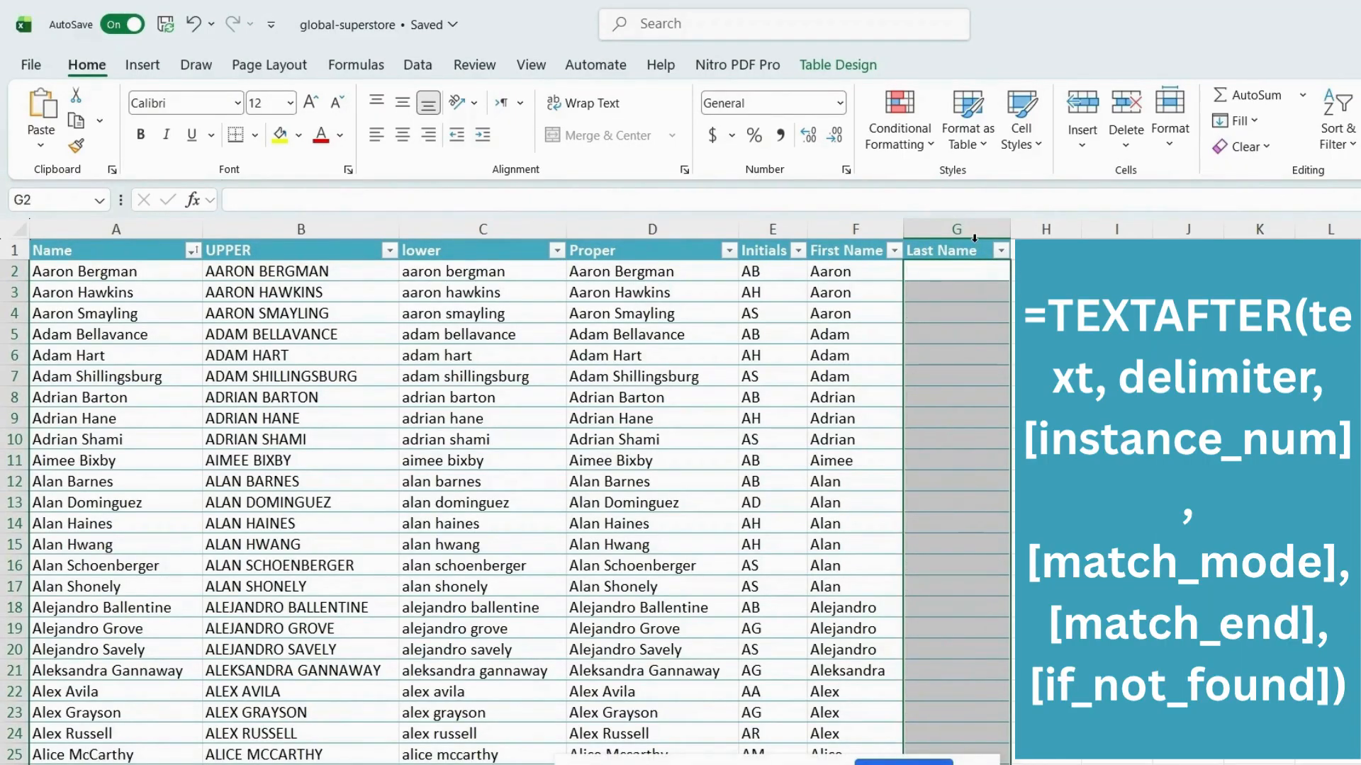
{"action": "key", "text": "Delete"}
{"action": "left_click", "coordinate": [935, 270]}
{"action": "type", "text": "="}
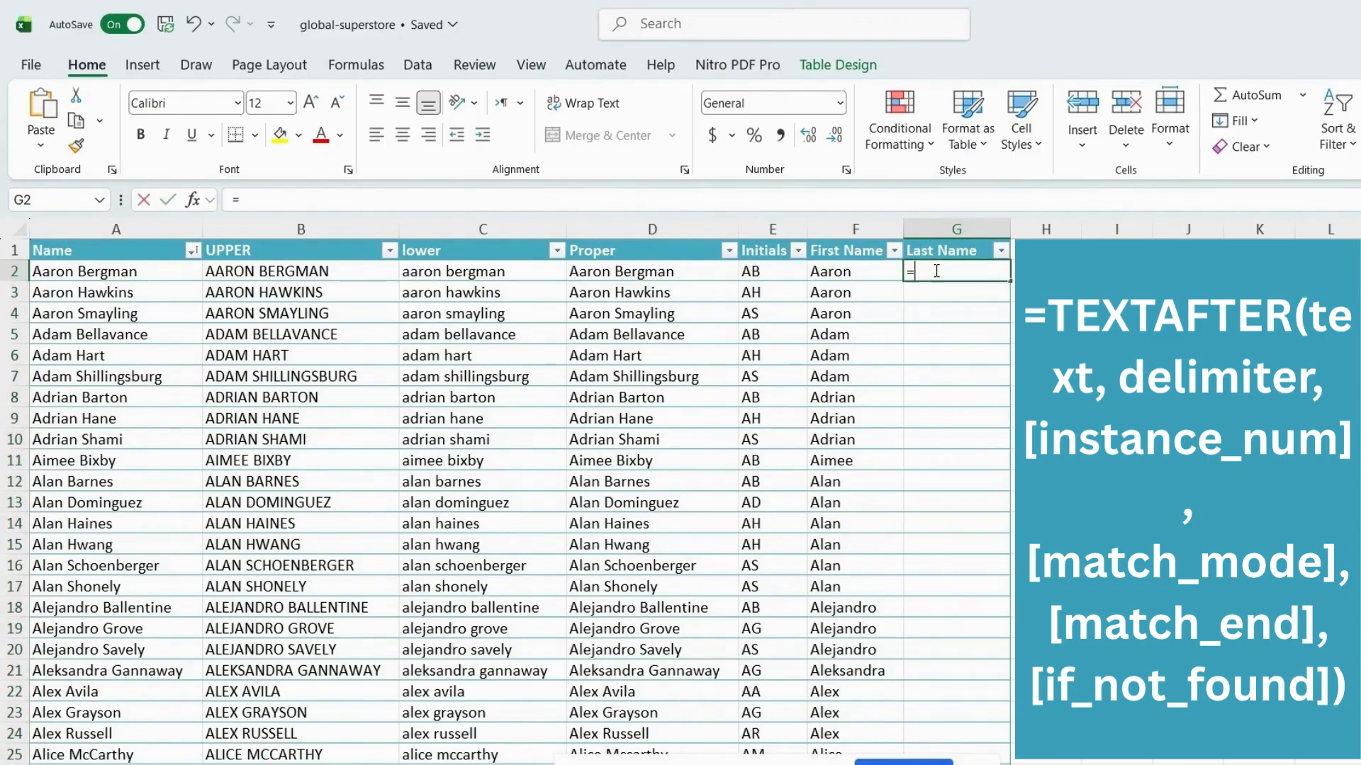
{"action": "type", "text": "textafter("}
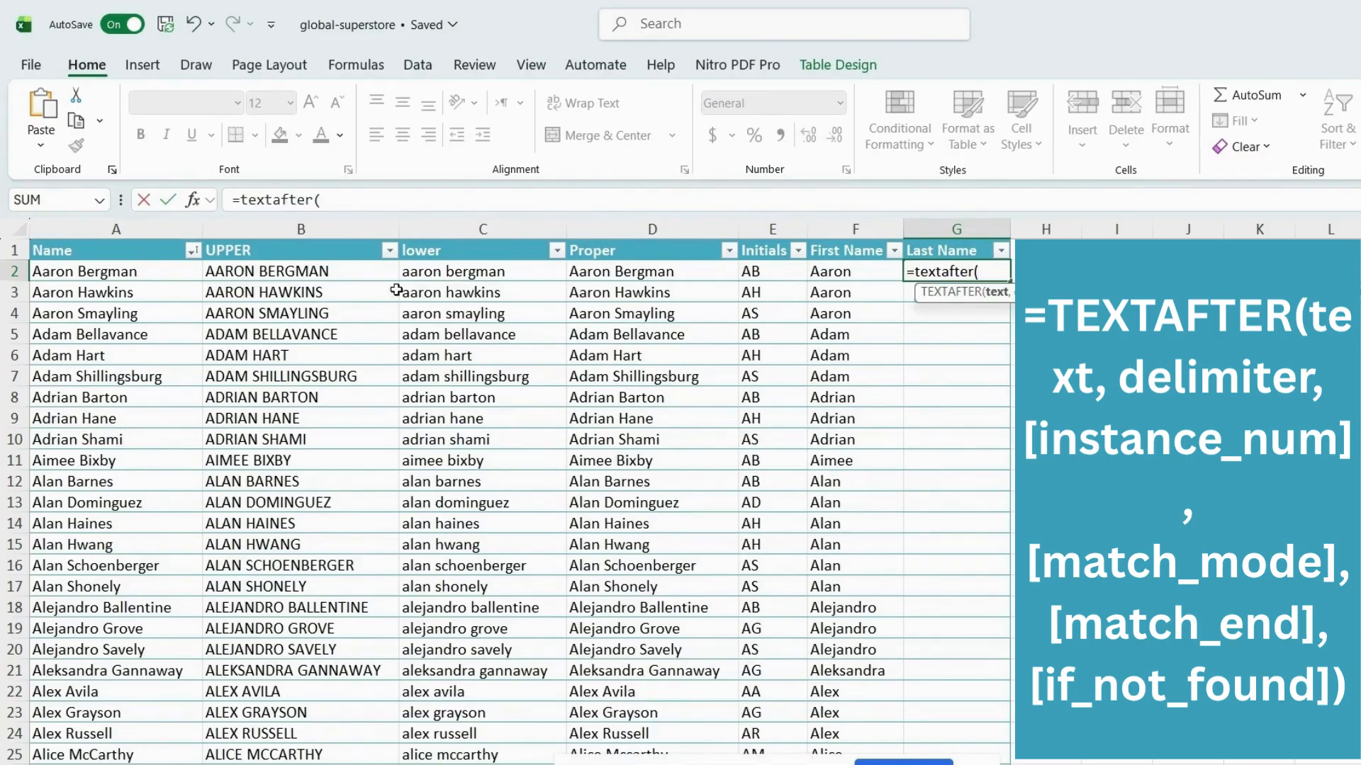
{"action": "left_click", "coordinate": [110, 273]}
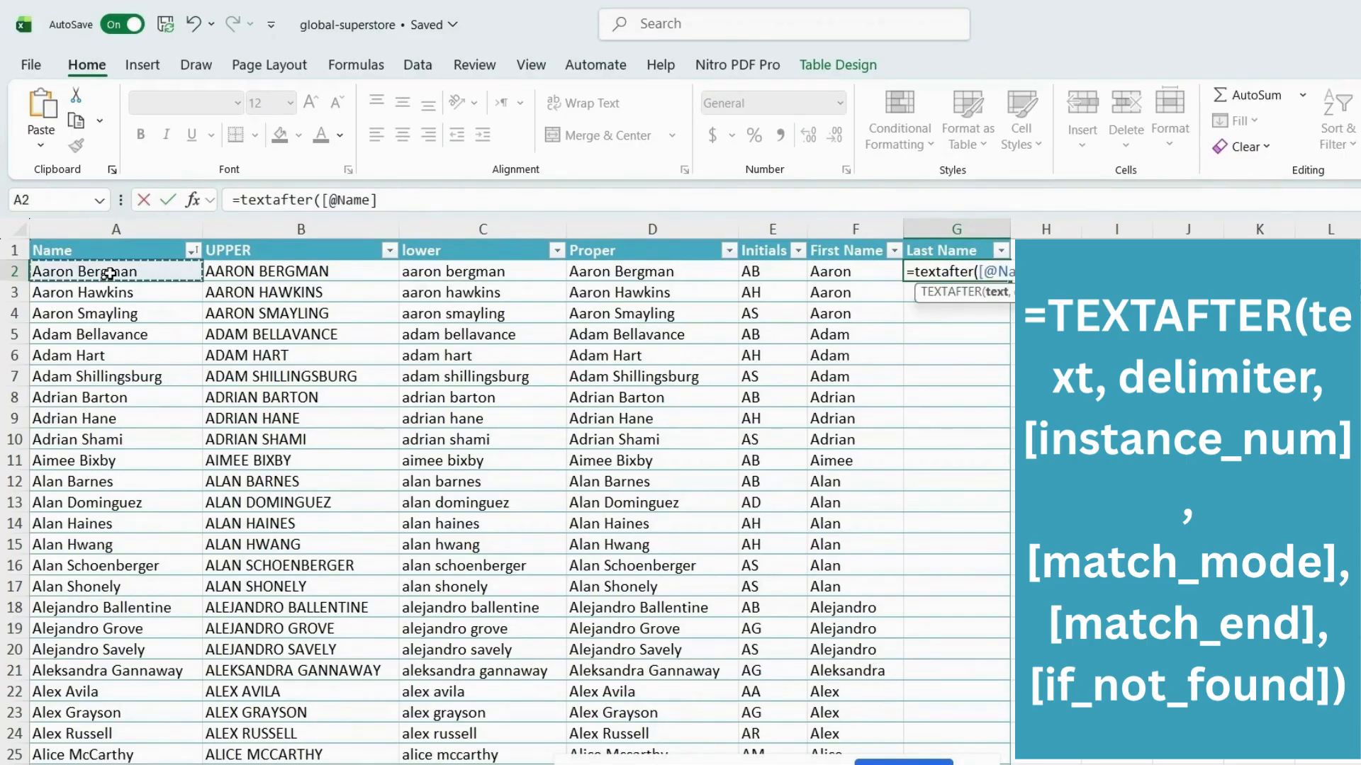
{"action": "type", "text": ","}
{"action": "key", "text": "Return"}
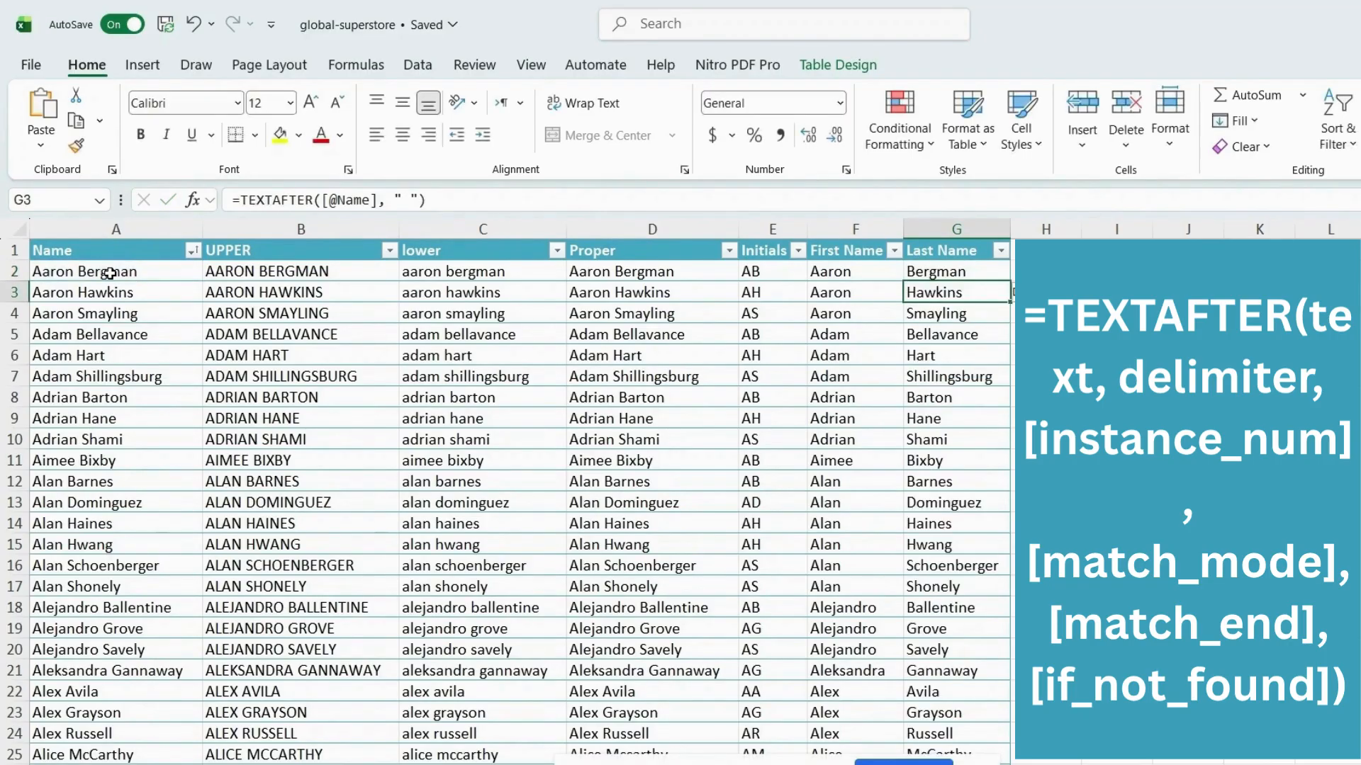
{"action": "left_click", "coordinate": [834, 278]}
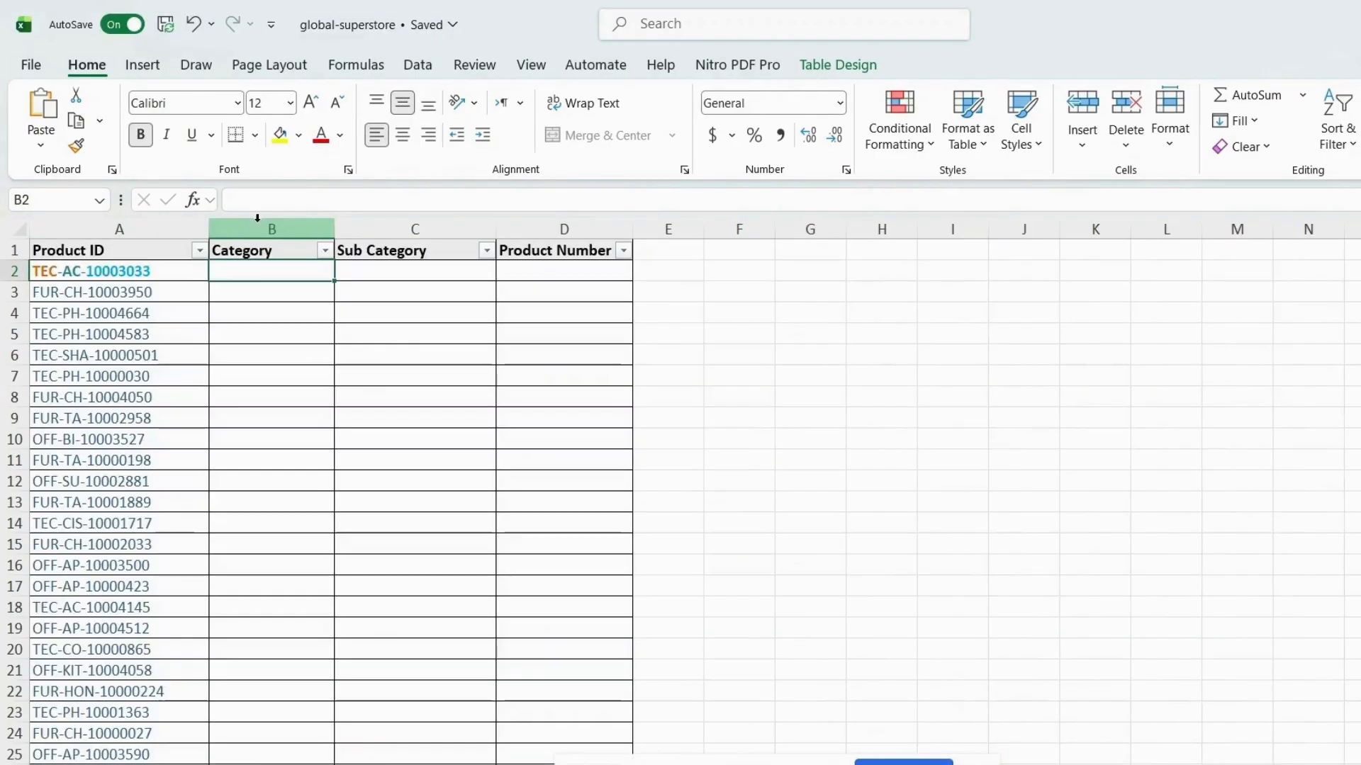
{"action": "left_click", "coordinate": [88, 253]}
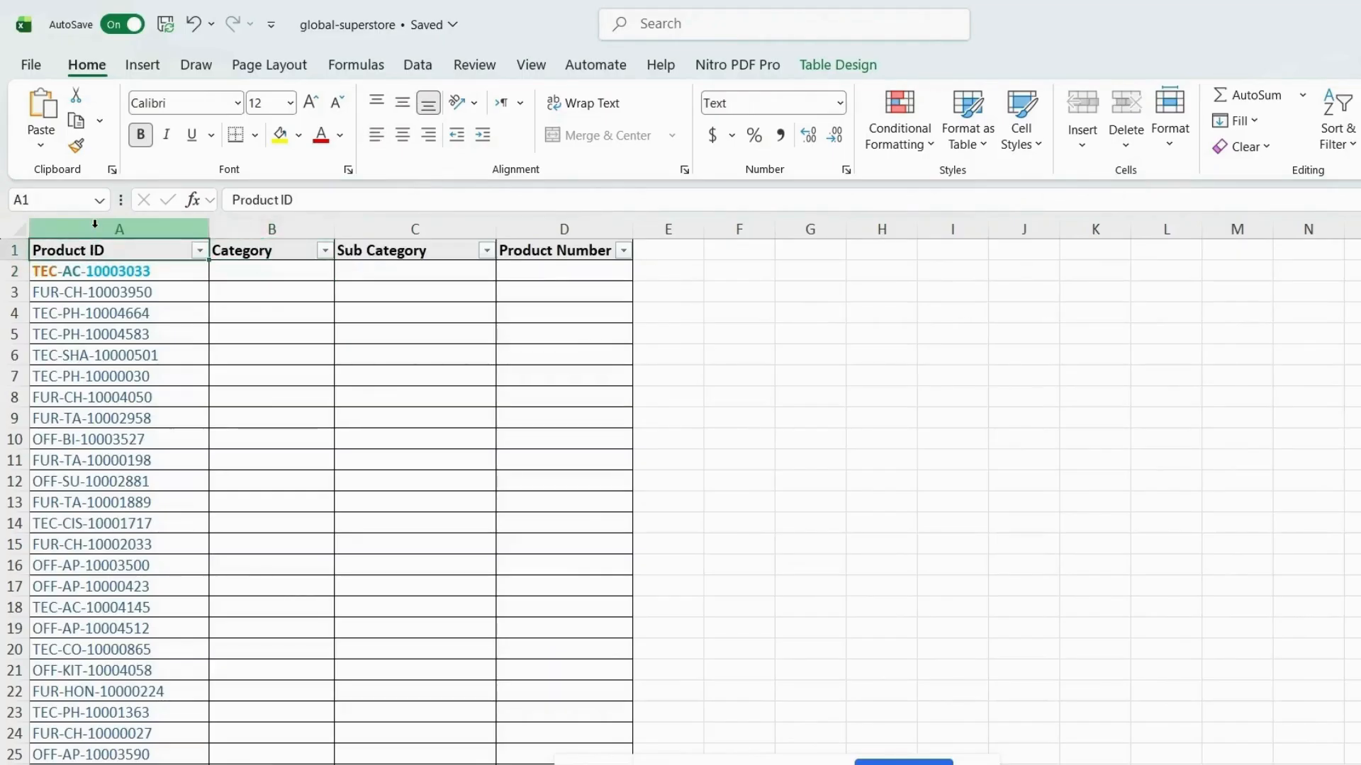
{"action": "left_click", "coordinate": [95, 224]}
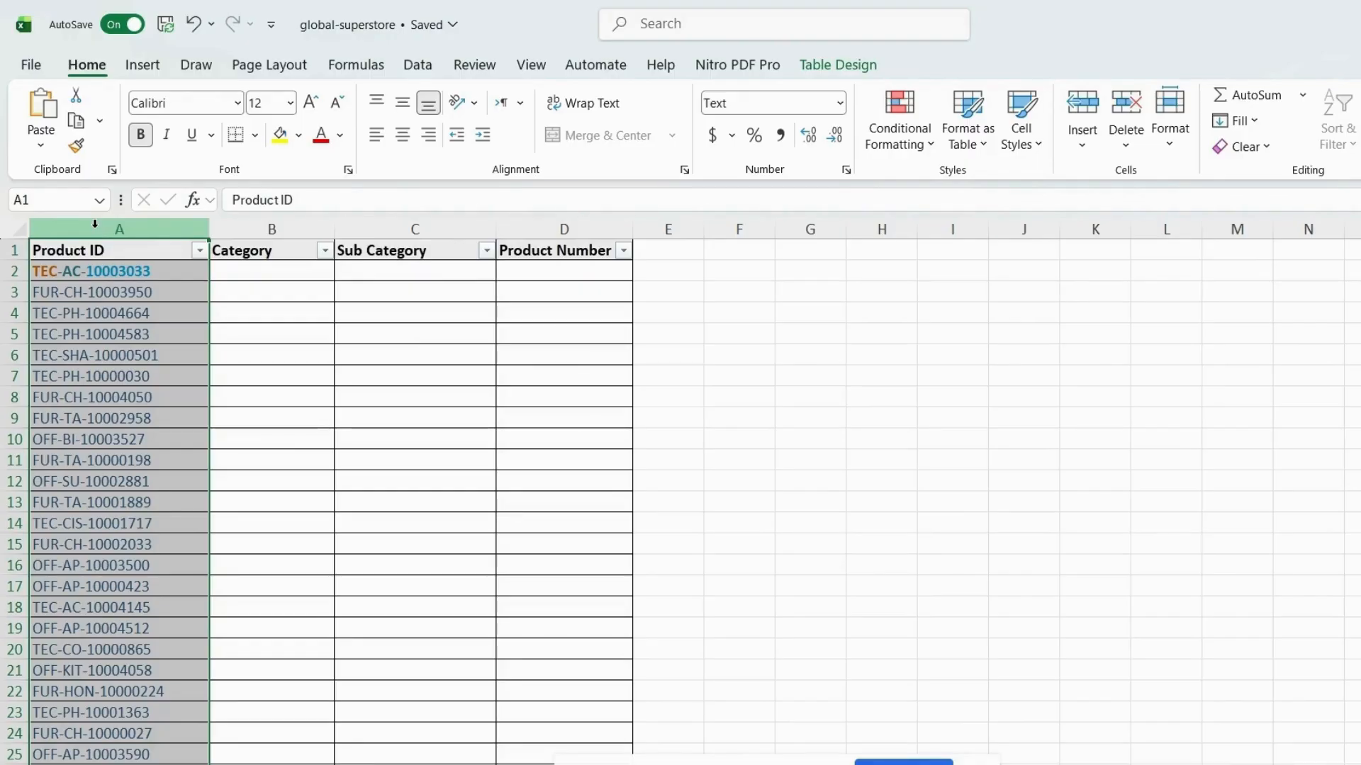
Split the Product ID at each hyphen by entering =TEXTSPLIT([@[Product ID]], "-") in Category cell B2
{"action": "left_click", "coordinate": [250, 281]}
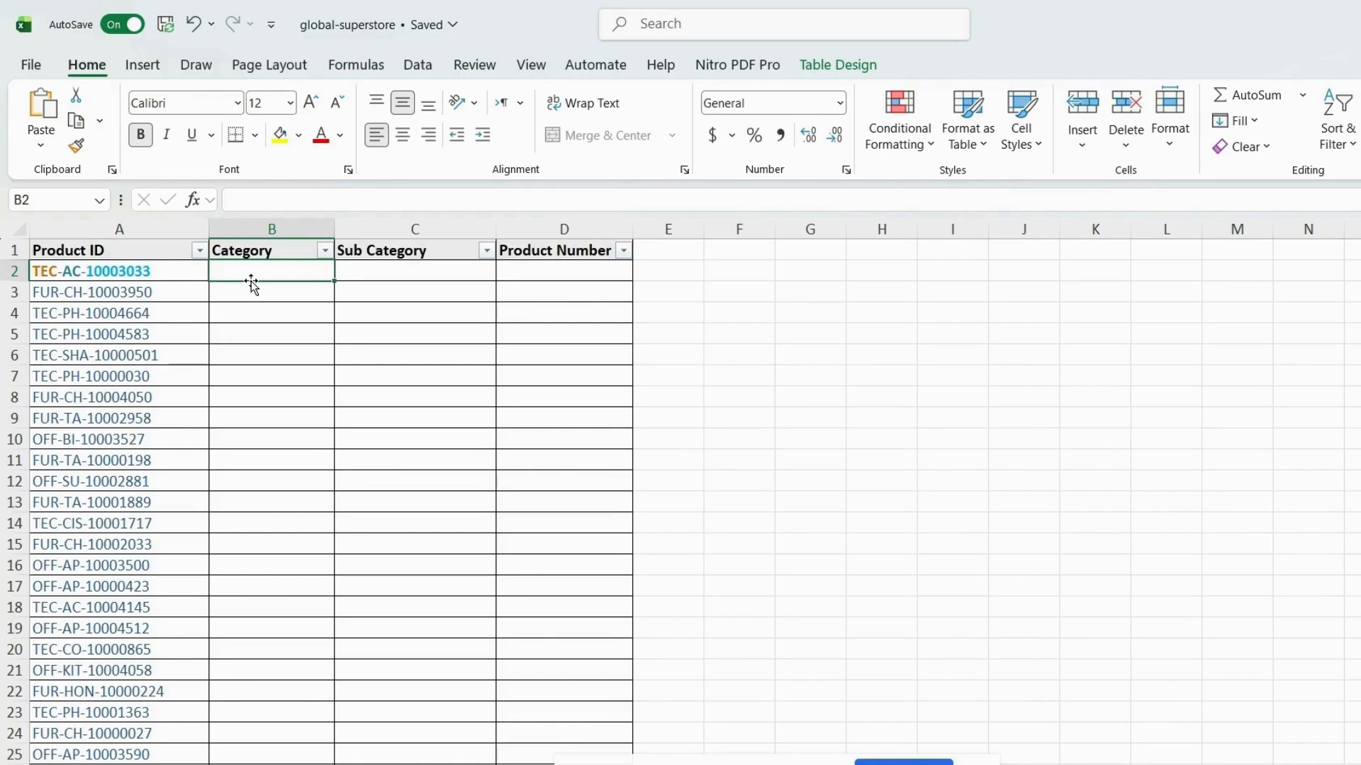
{"action": "type", "text": "=text"}
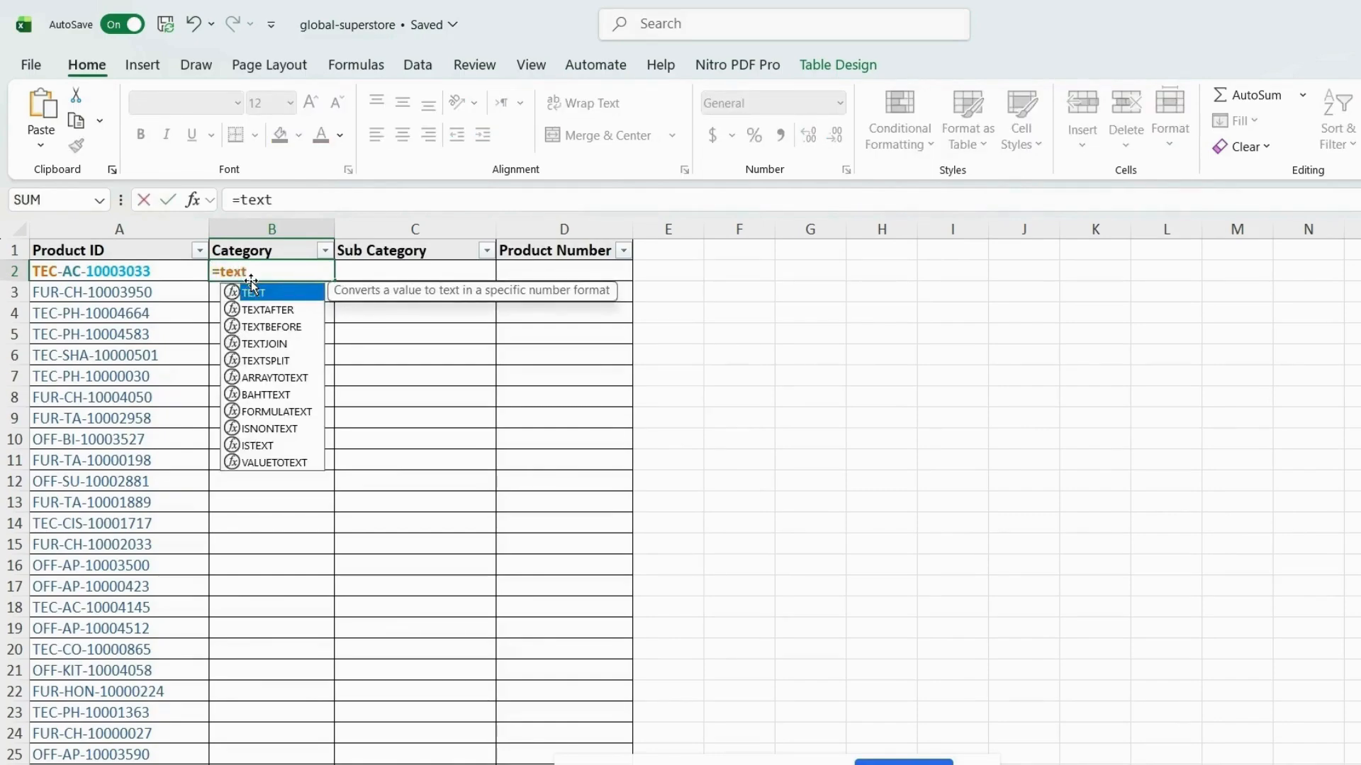
{"action": "type", "text": "split("}
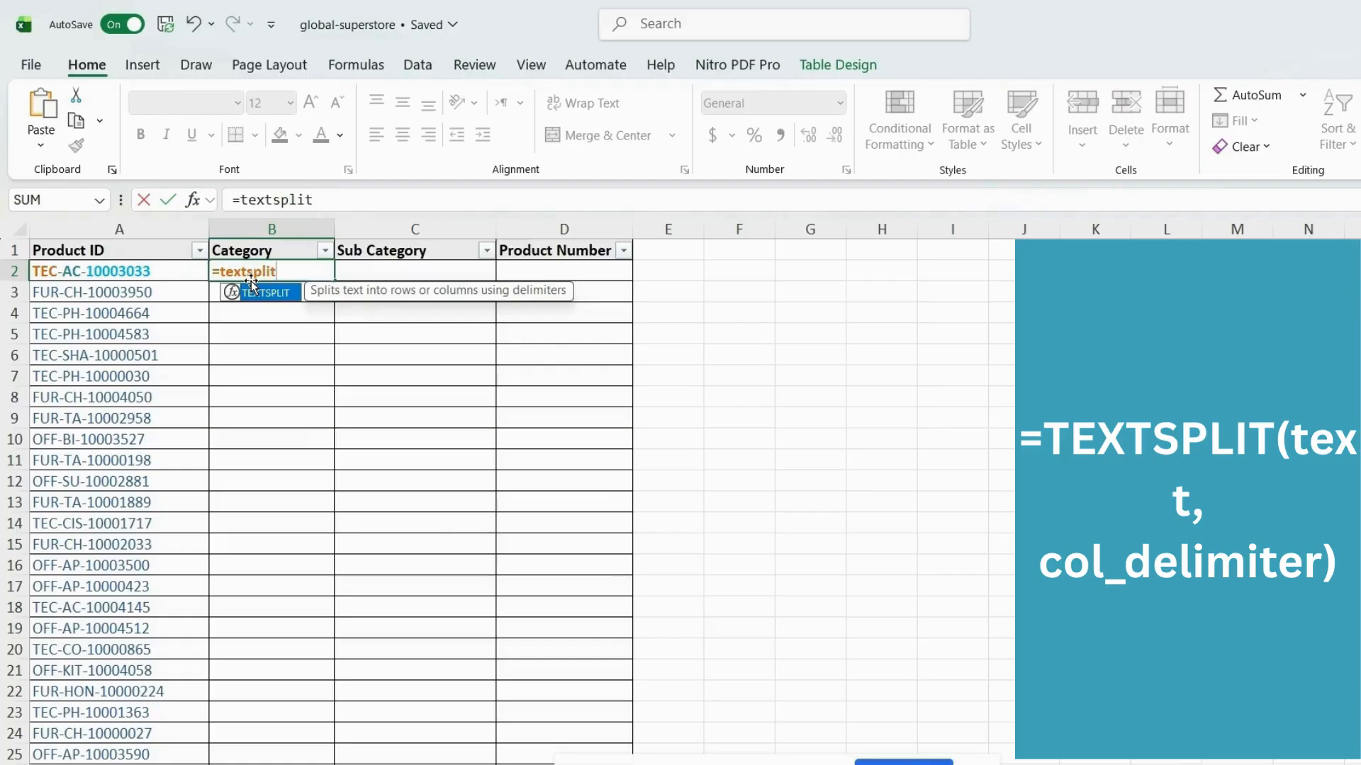
{"action": "left_click", "coordinate": [160, 272]}
{"action": "type", "text": ","}
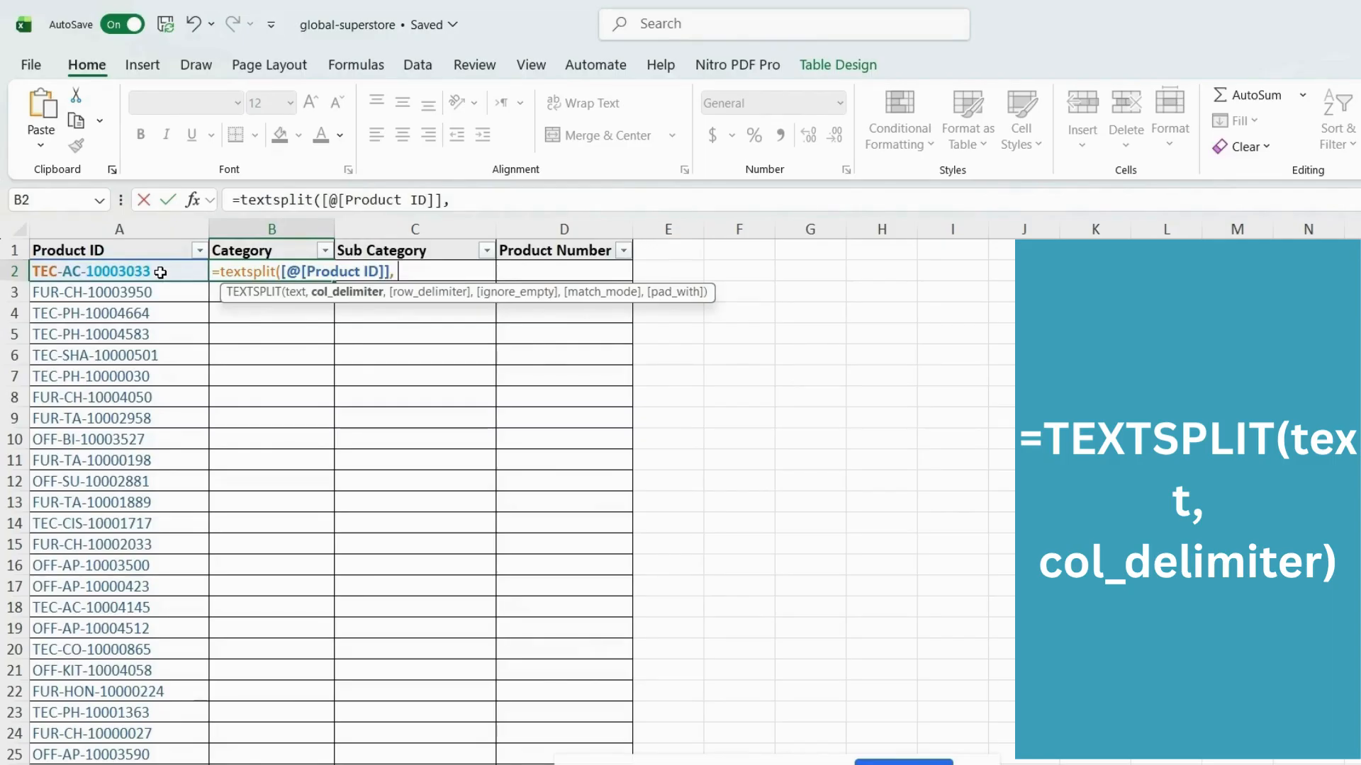
{"action": "type", "text": " \"-\")"}
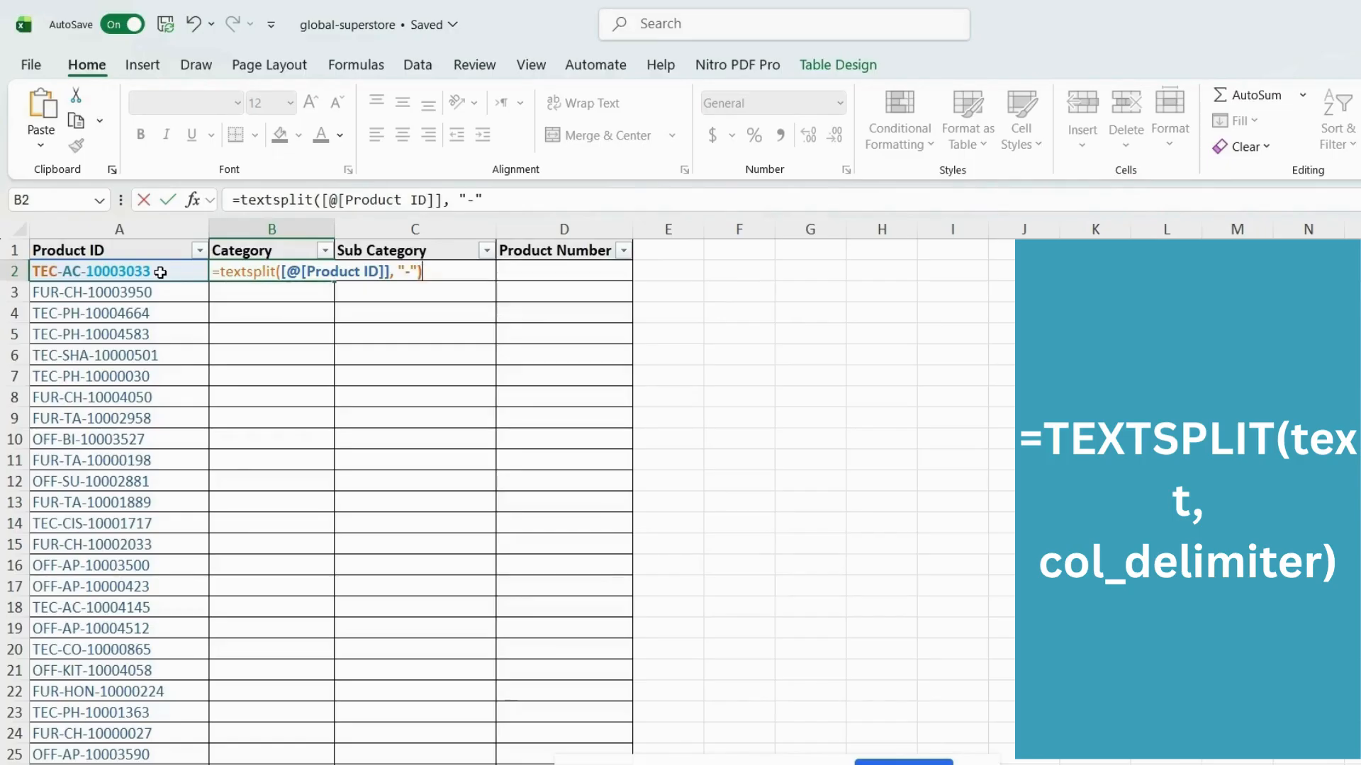
{"action": "key", "text": "Return"}
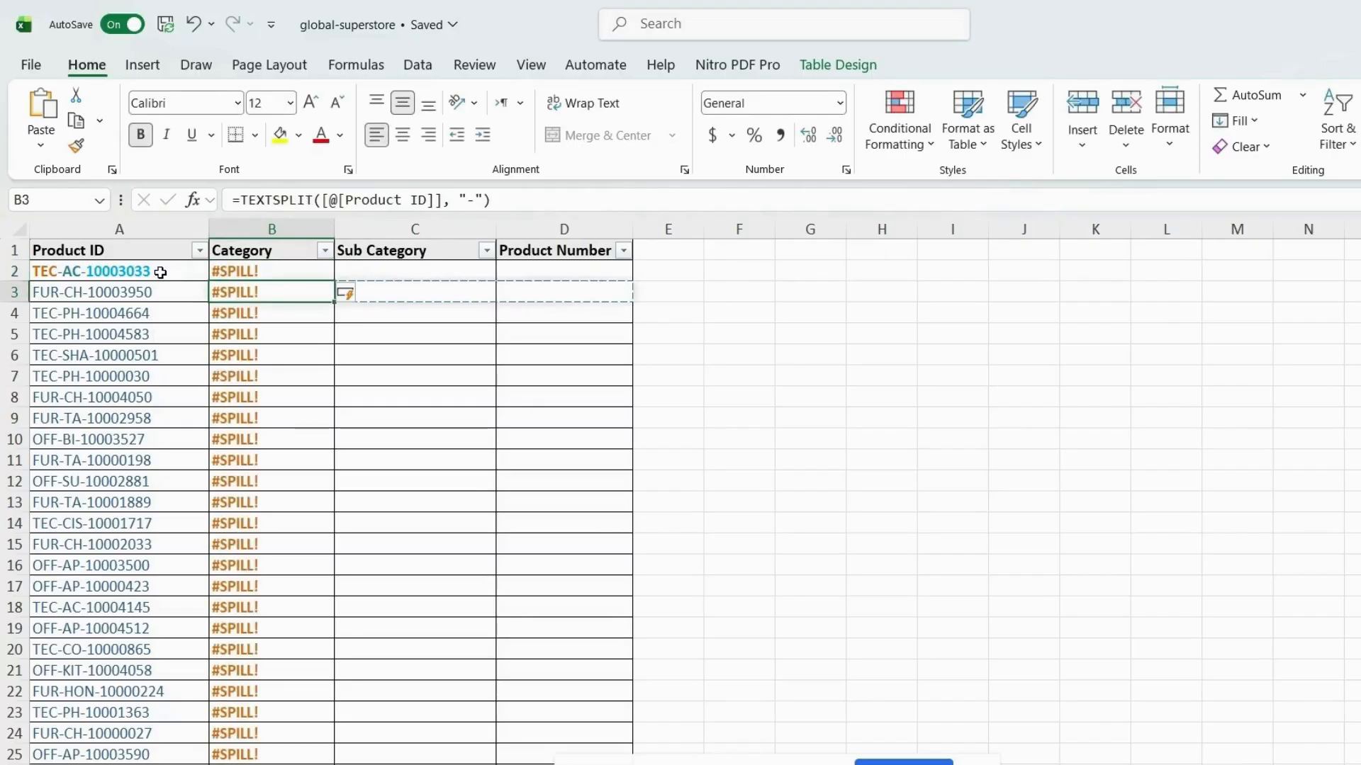
Check the error details for the Category formula in B2
{"action": "left_click", "coordinate": [282, 269]}
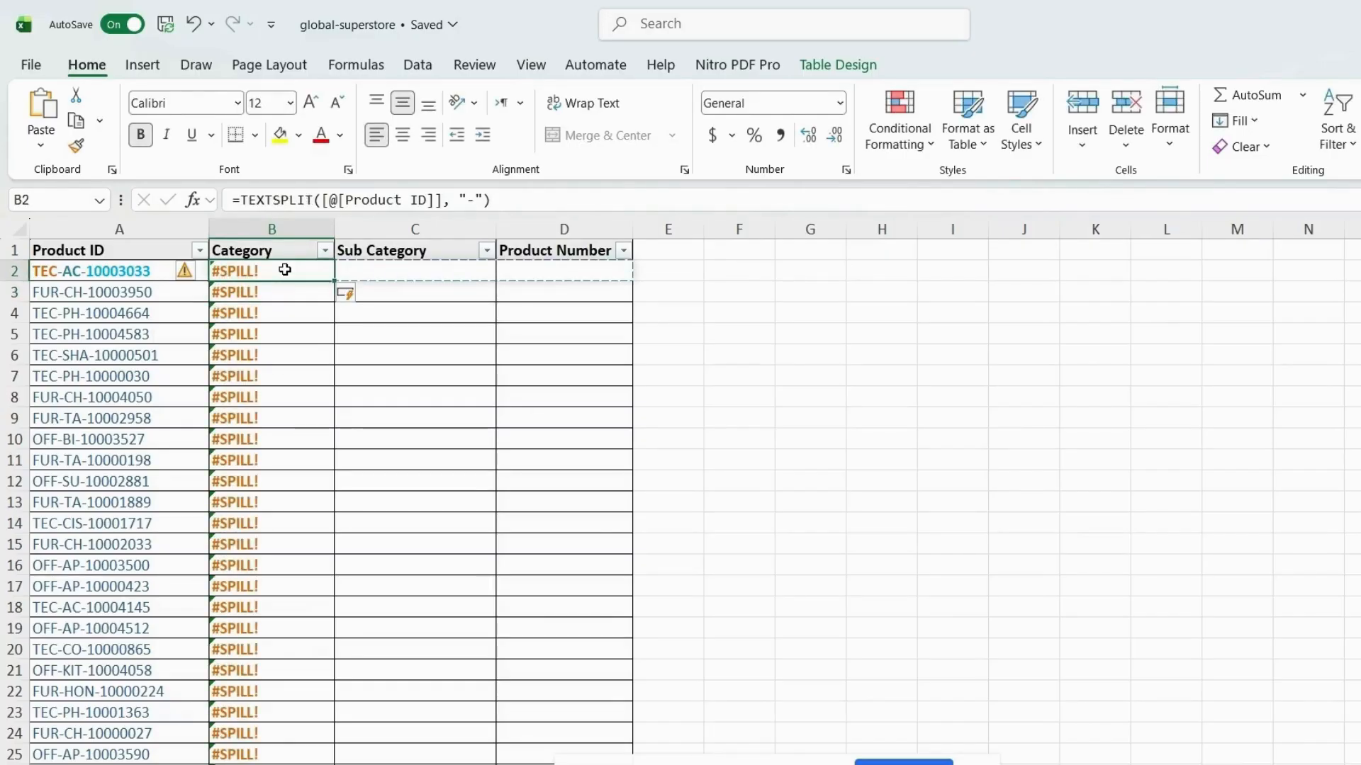
{"action": "left_click", "coordinate": [192, 276]}
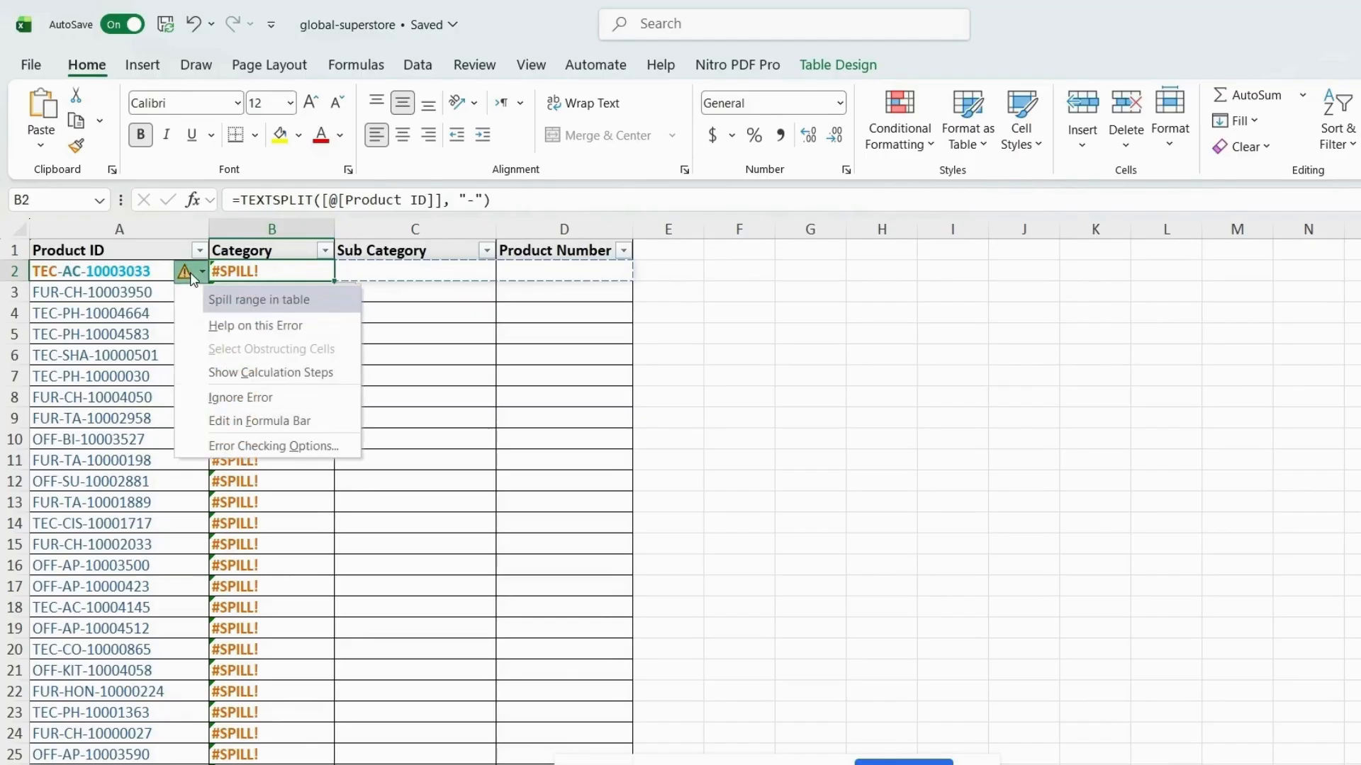
{"action": "left_click", "coordinate": [247, 261]}
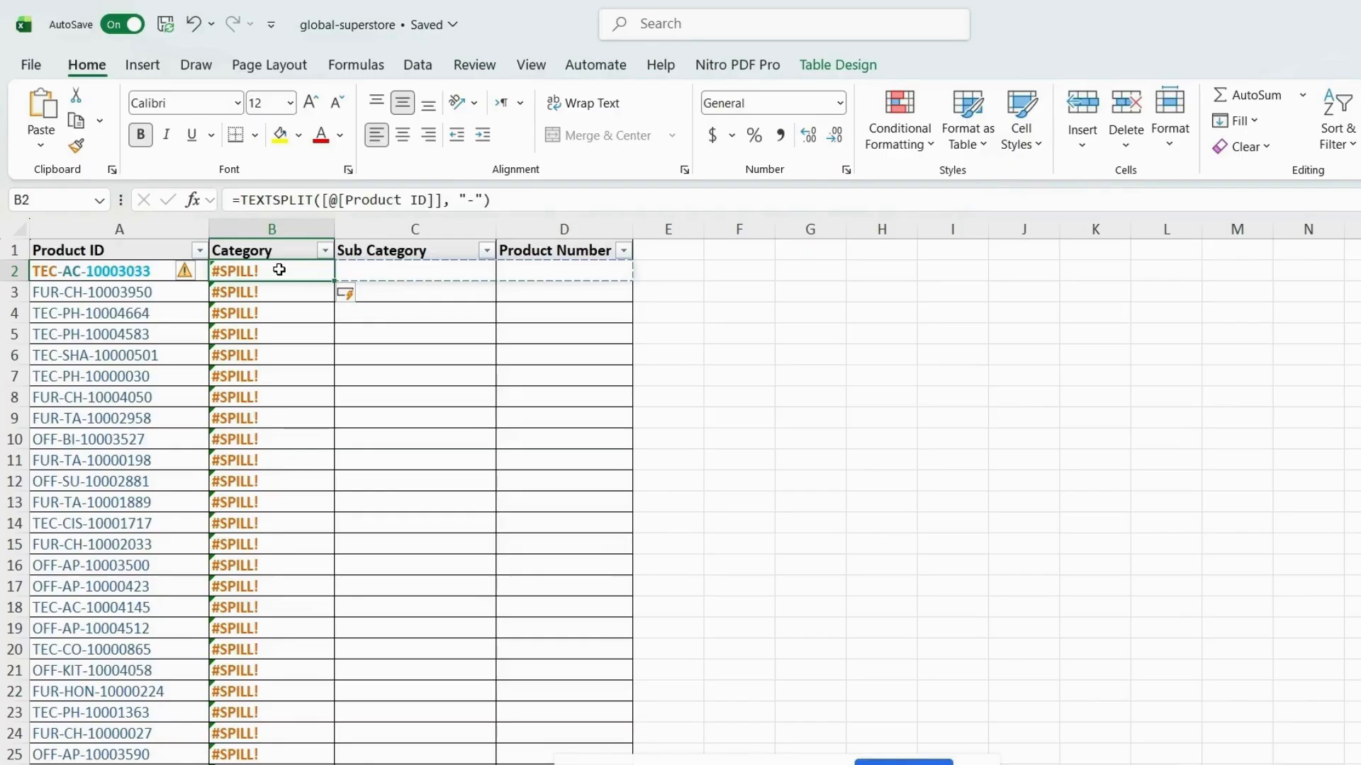
Wrap the B2 formula in CHOOSECOLS with column number 1, entering =CHOOSECOLS(TEXTSPLIT([@[Product ID]], "-"),1)
{"action": "left_click", "coordinate": [240, 200]}
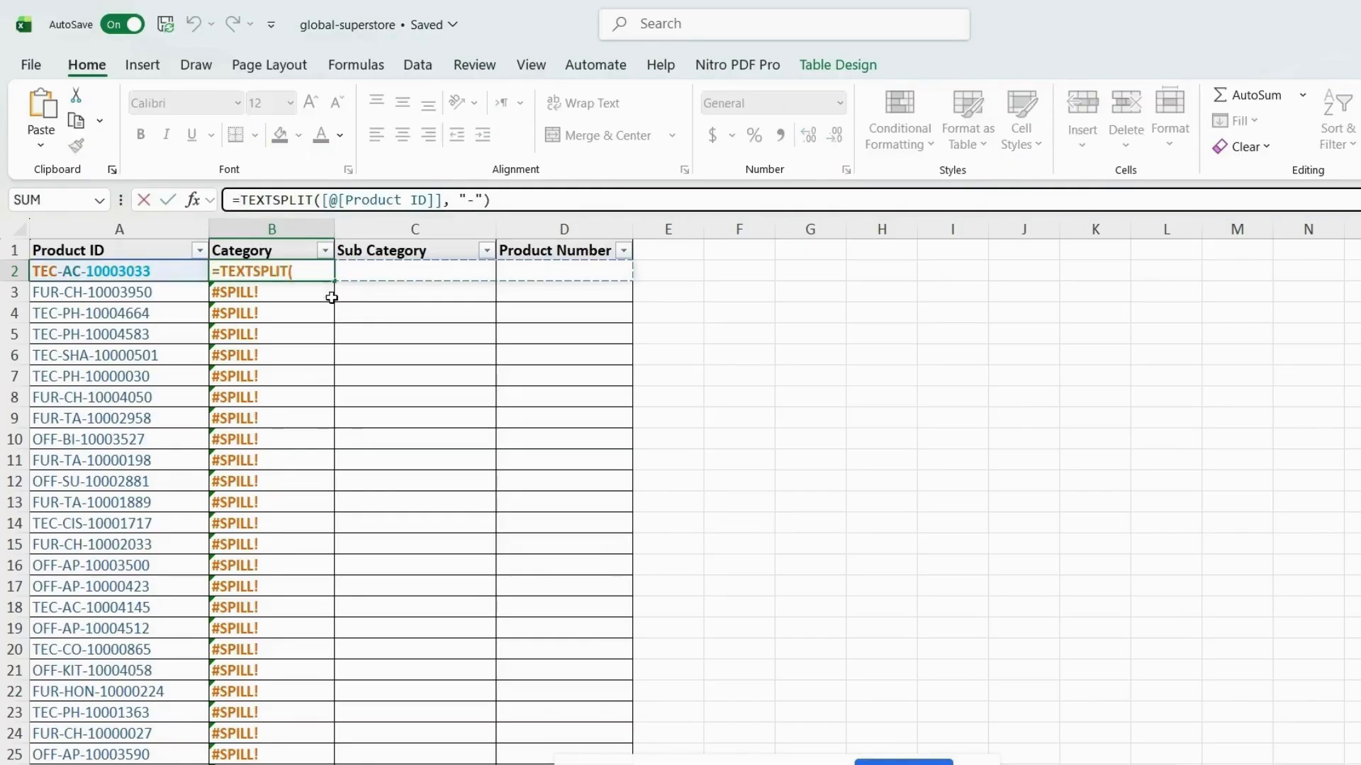
{"action": "type", "text": "choosec"}
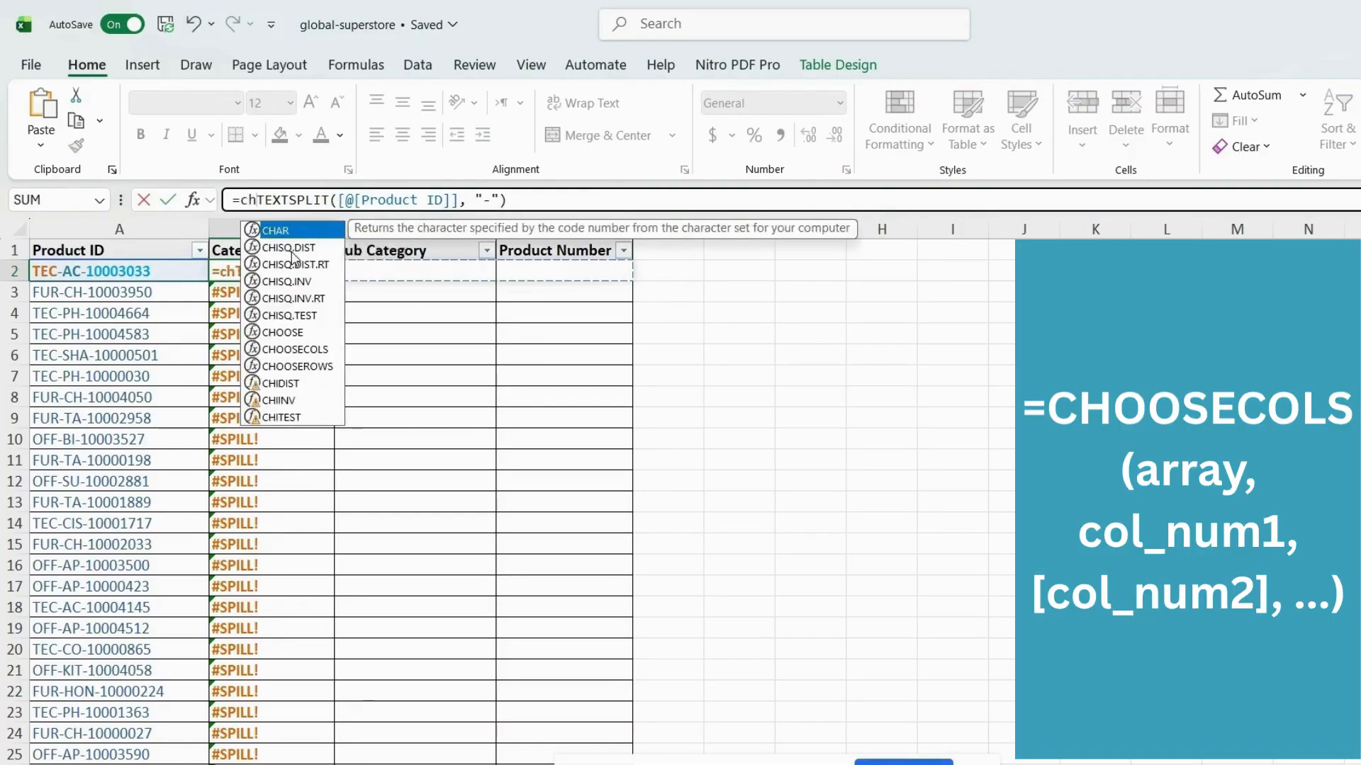
{"action": "type", "text": "ol"}
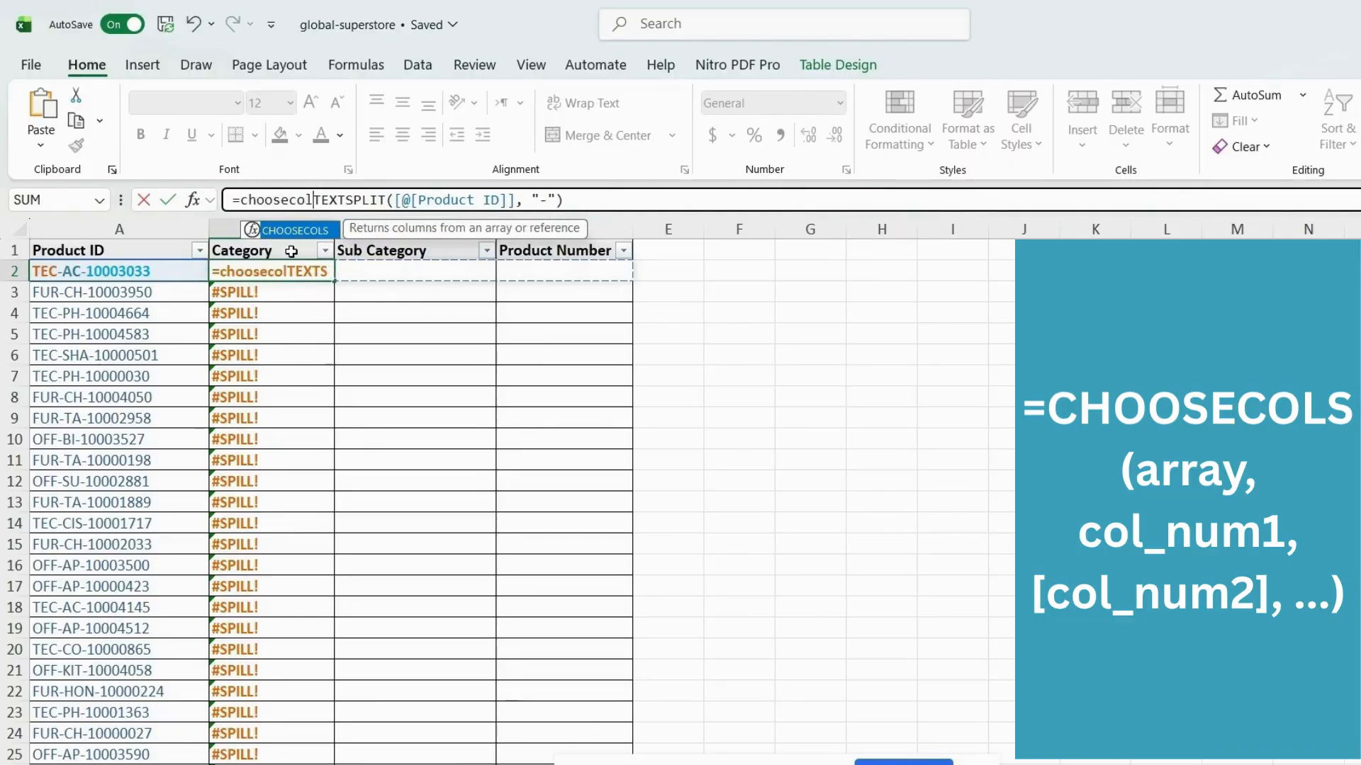
{"action": "type", "text": "s("}
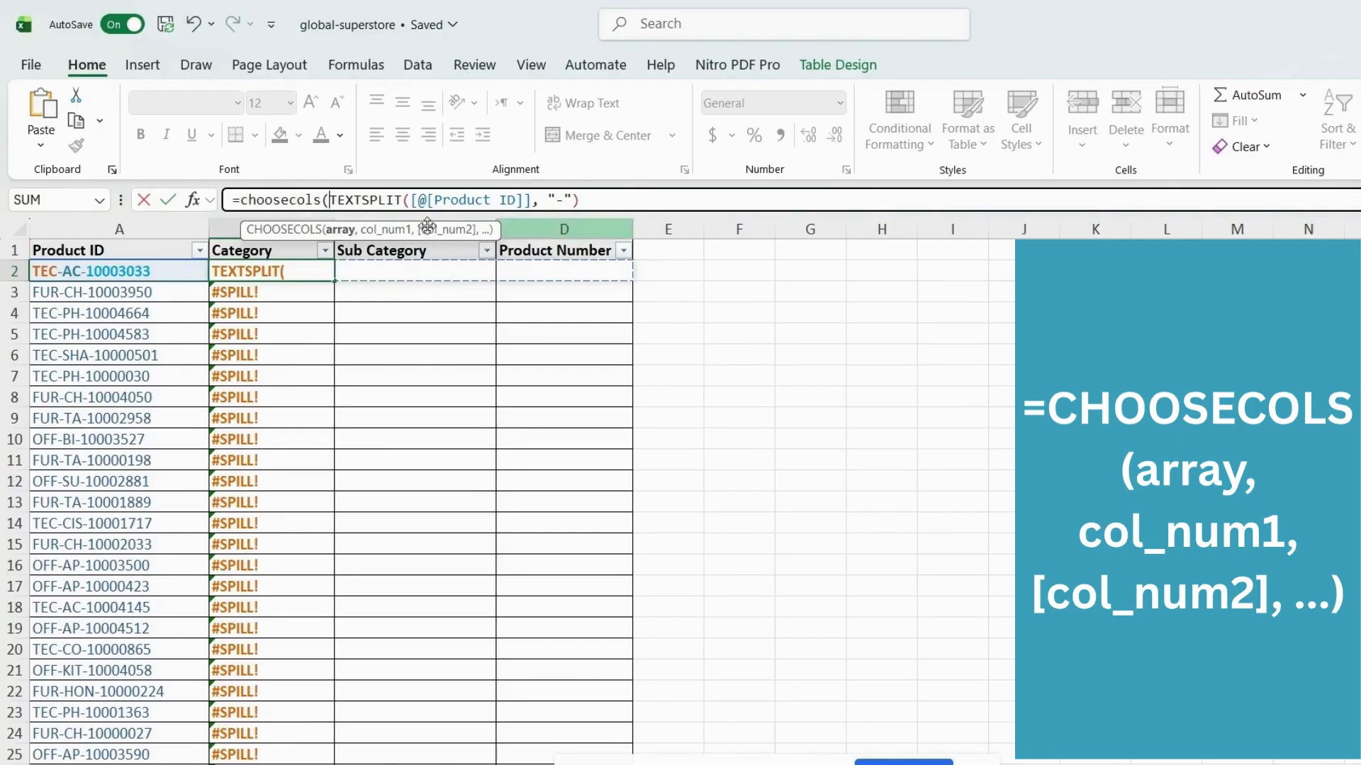
{"action": "left_click", "coordinate": [619, 196]}
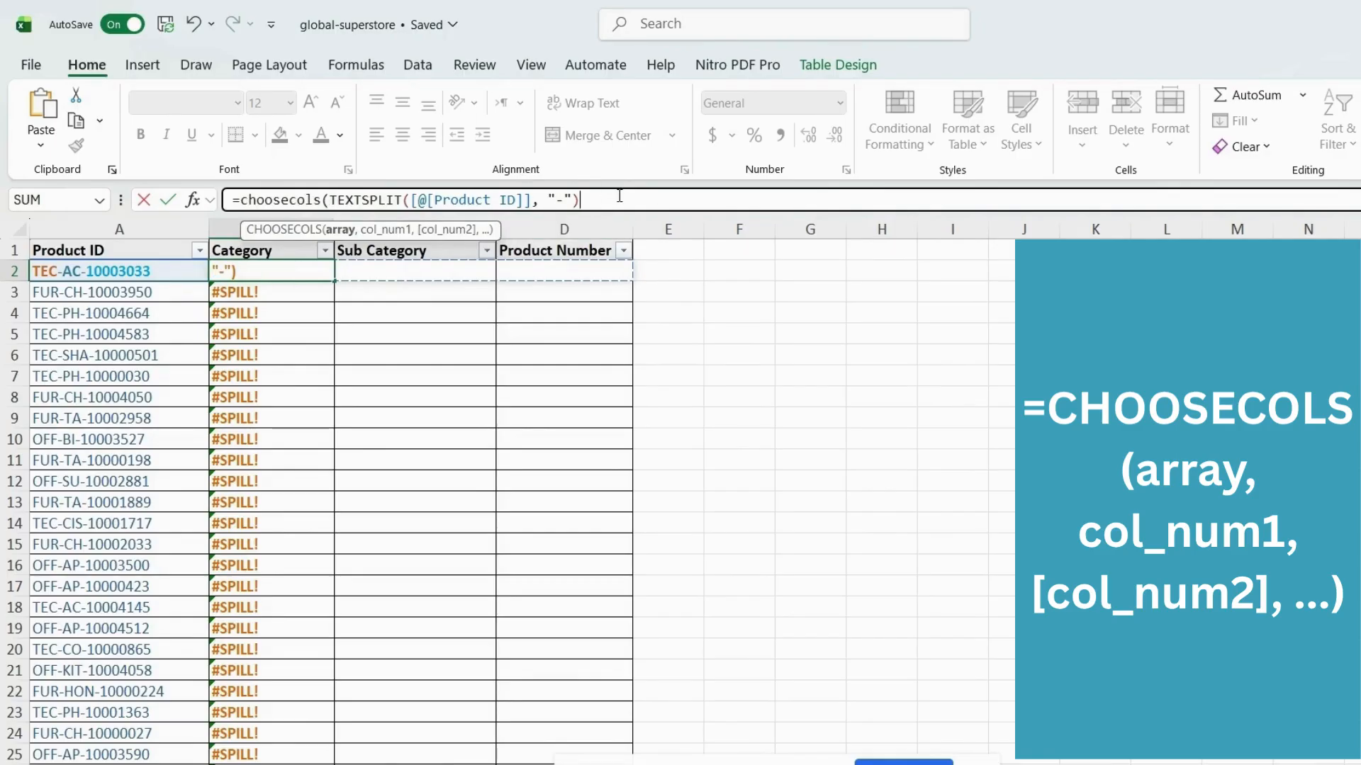
{"action": "type", "text": ",1"}
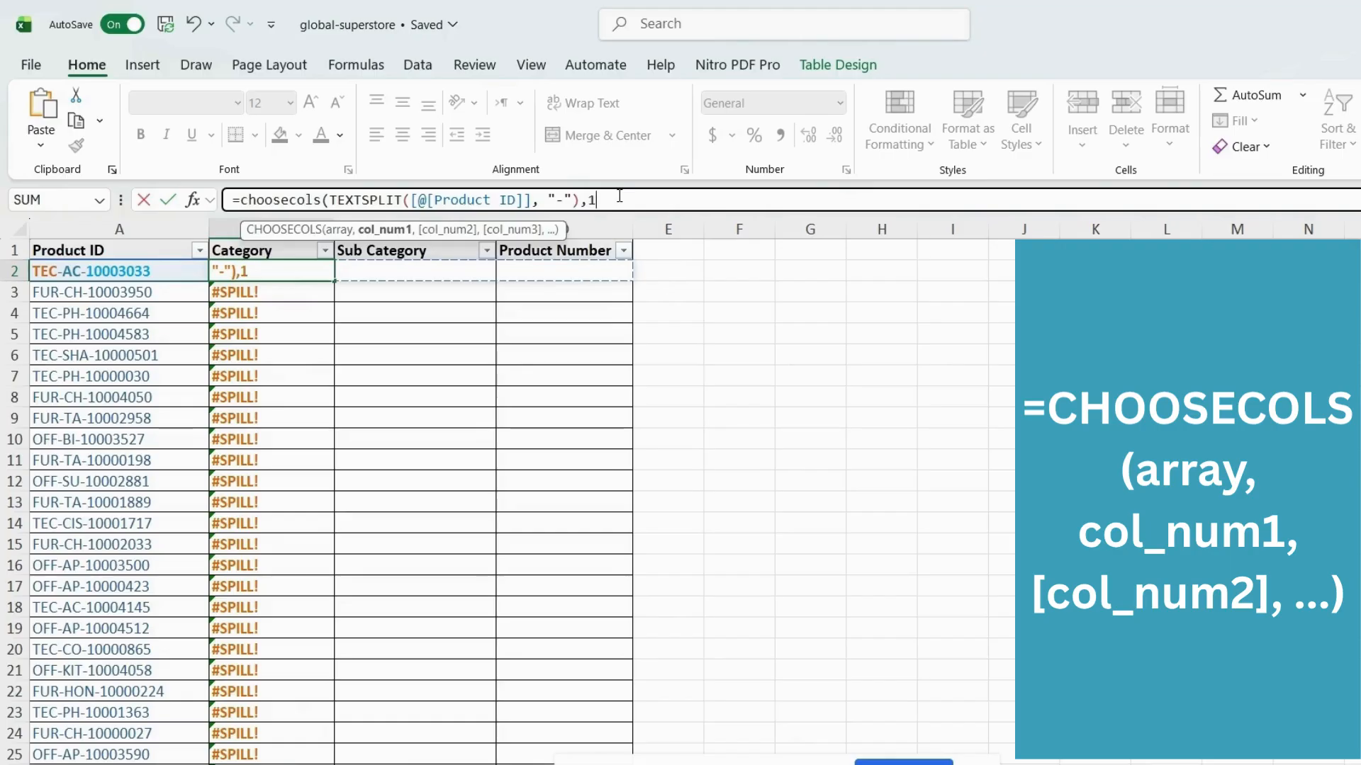
{"action": "type", "text": ")"}
{"action": "key", "text": "Return"}
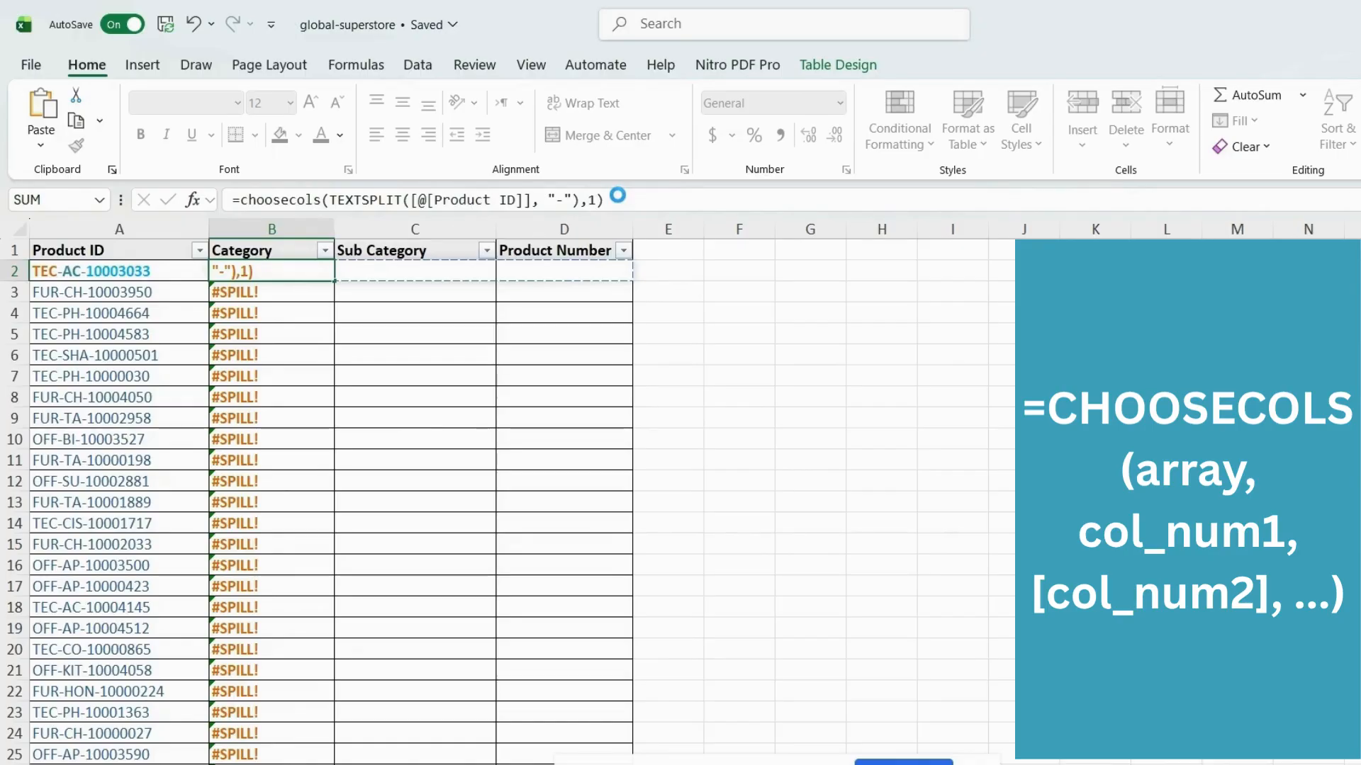
Commit the CHOOSECOLS formula in Category cell B2 and copy its full formula text
{"action": "key", "text": "Return"}
{"action": "left_click", "coordinate": [367, 278]}
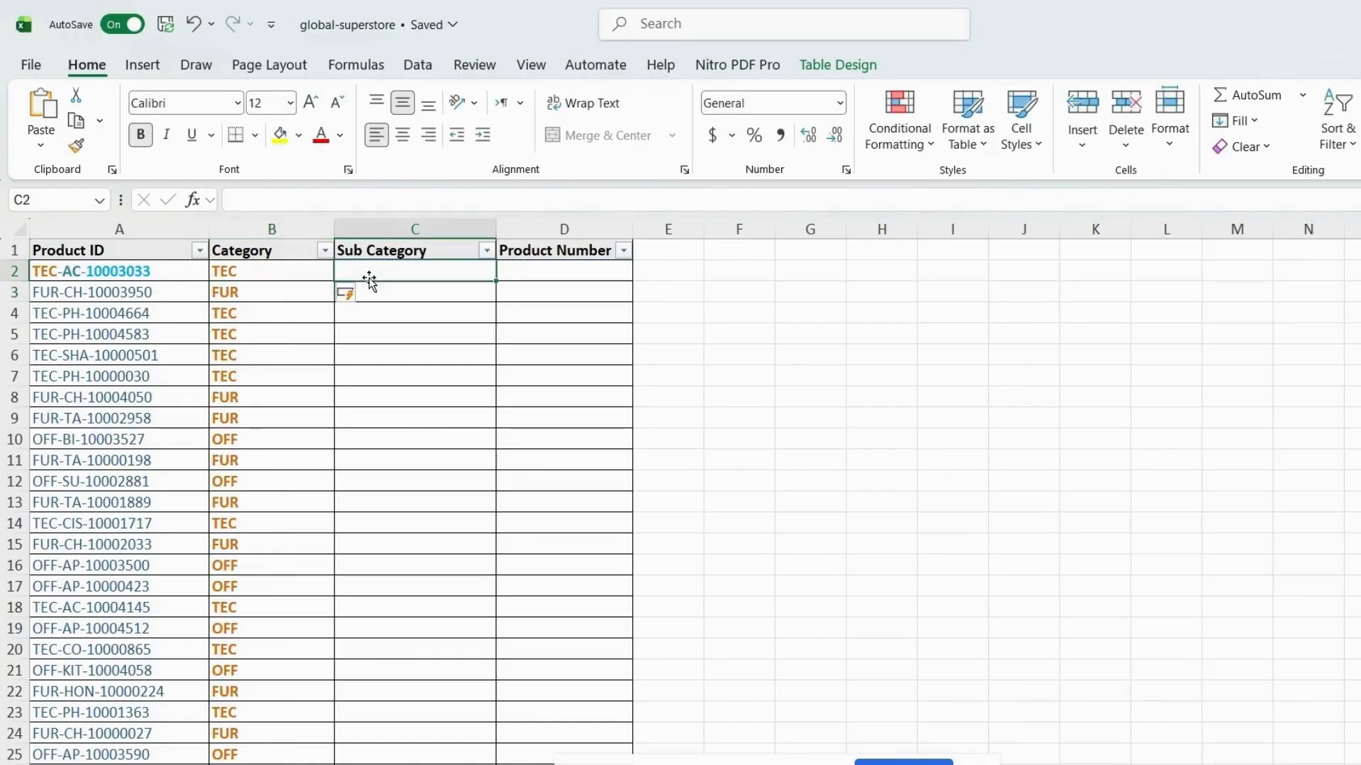
{"action": "left_click", "coordinate": [244, 274]}
{"action": "triple_click", "coordinate": [357, 201]}
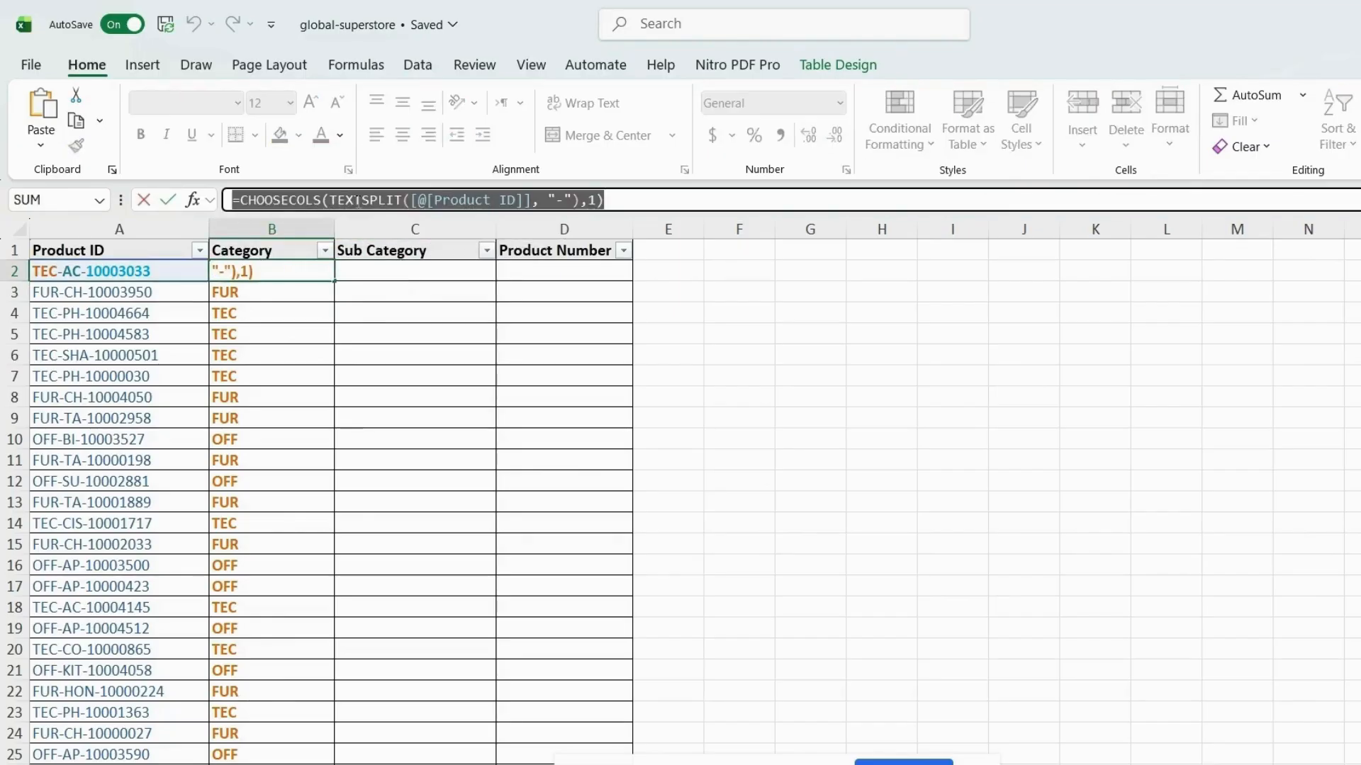
{"action": "key", "text": "Return"}
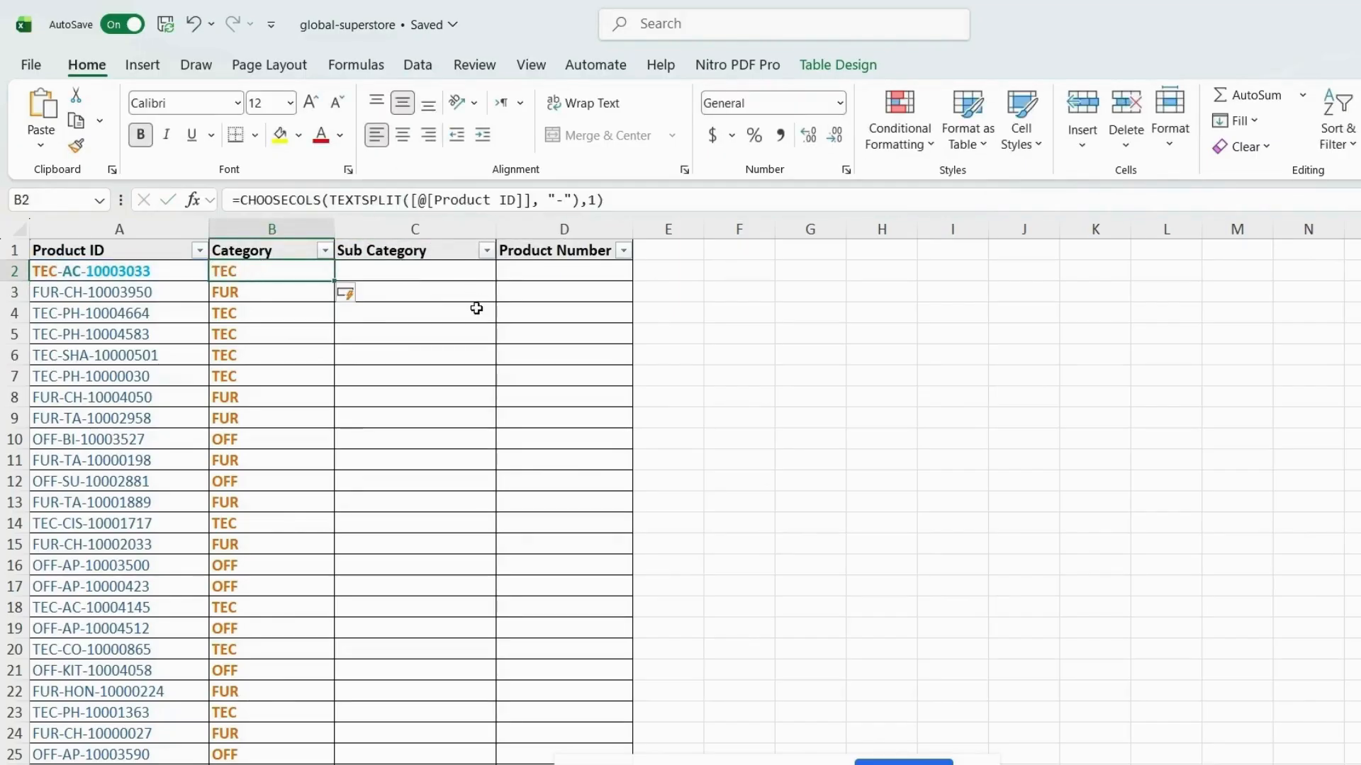
Reuse the copied formula in Sub Category cell C2 with column number 2, entering =CHOOSECOLS(TEXTSPLIT([@[Product ID]], "-"),2)
{"action": "left_click", "coordinate": [444, 270]}
{"action": "left_click", "coordinate": [398, 201]}
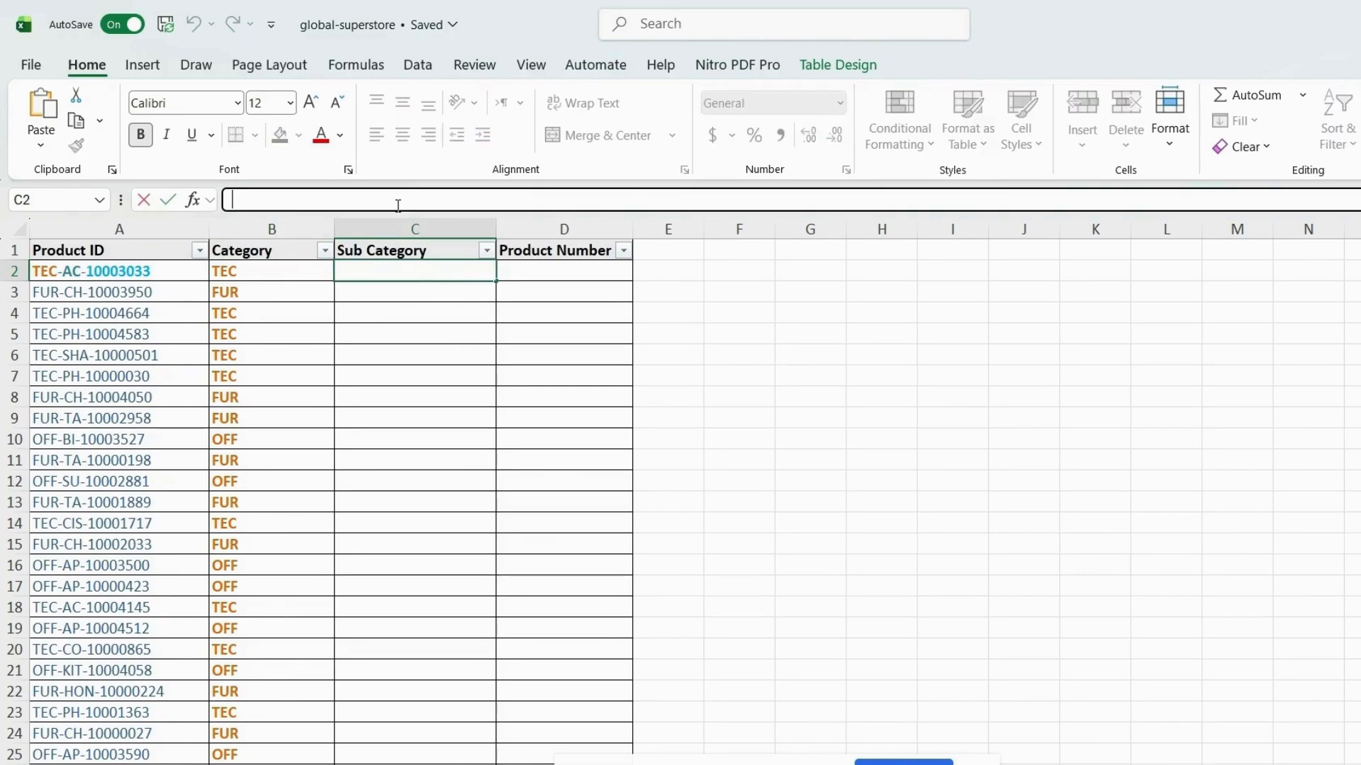
{"action": "key", "text": "ctrl+v"}
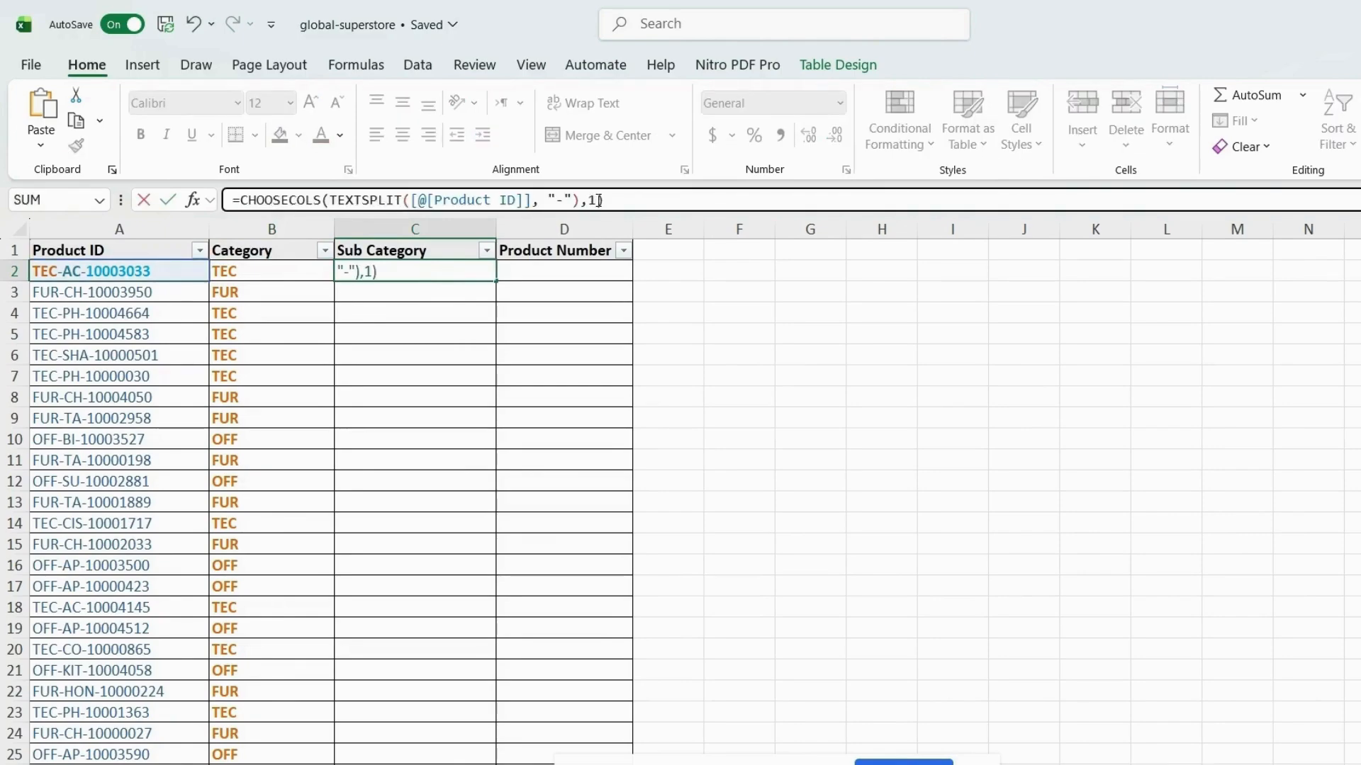
{"action": "left_click", "coordinate": [599, 201]}
{"action": "key", "text": "BackSpace"}
{"action": "type", "text": "2"}
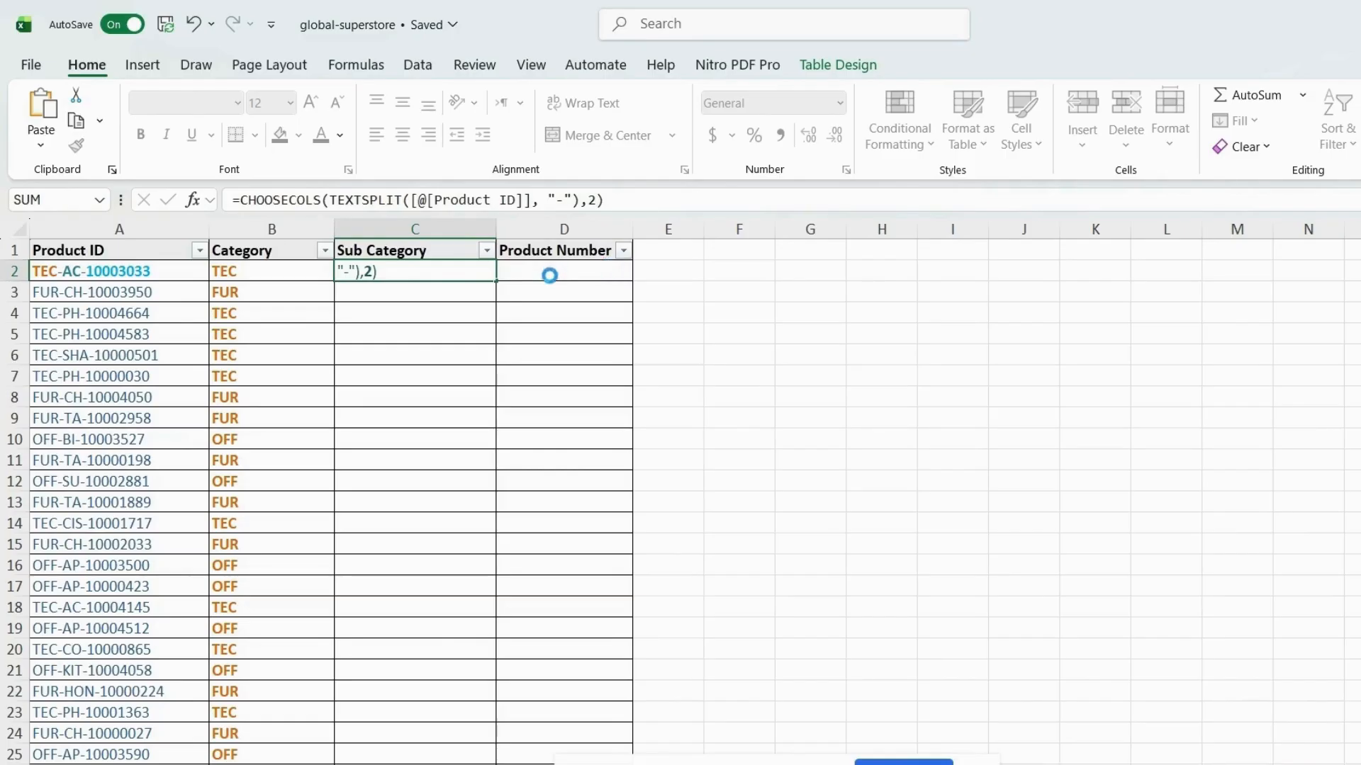
{"action": "key", "text": "Return"}
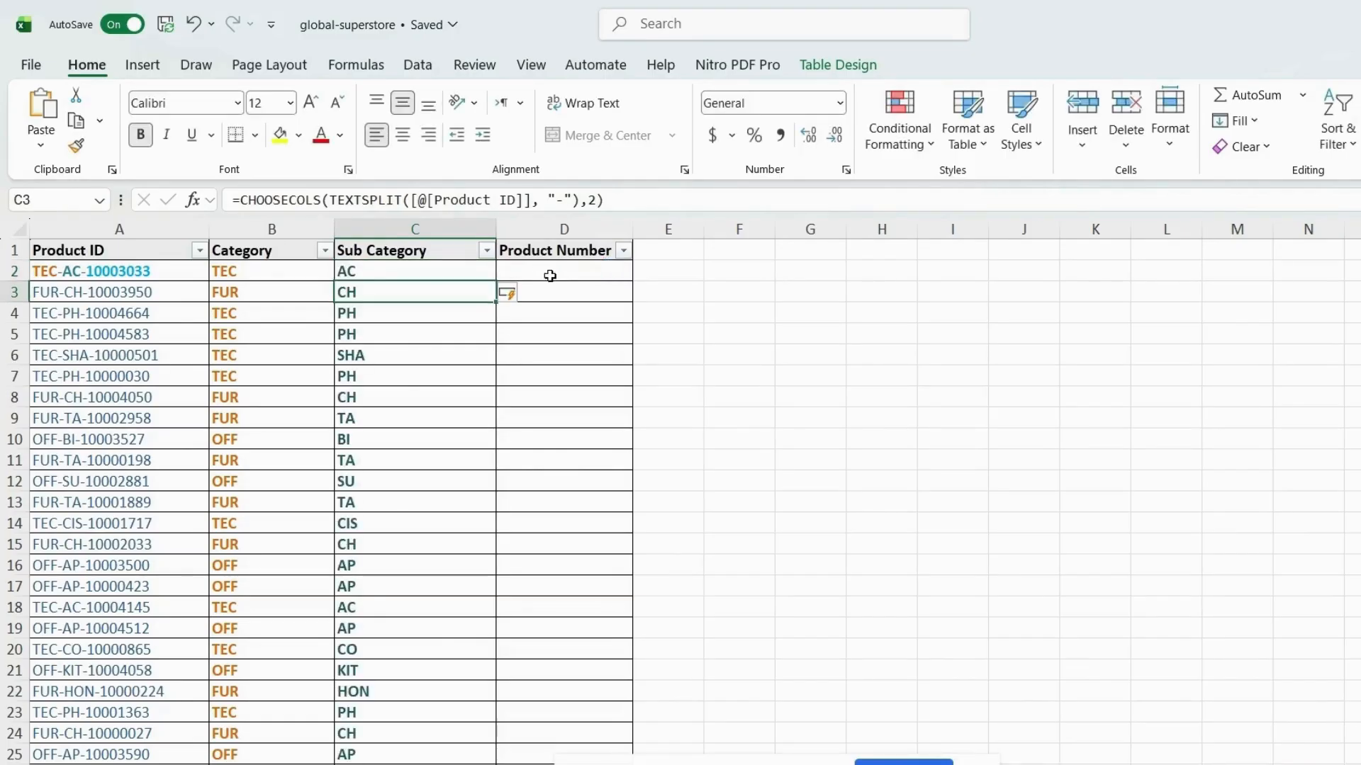
Fill the Product Number column from D2 using the copied formula with column number 3, entering =CHOOSECOLS(TEXTSPLIT([@[Product ID]], "-"),3)
{"action": "left_click", "coordinate": [550, 276]}
{"action": "left_click", "coordinate": [460, 203]}
{"action": "key", "text": "ctrl+v"}
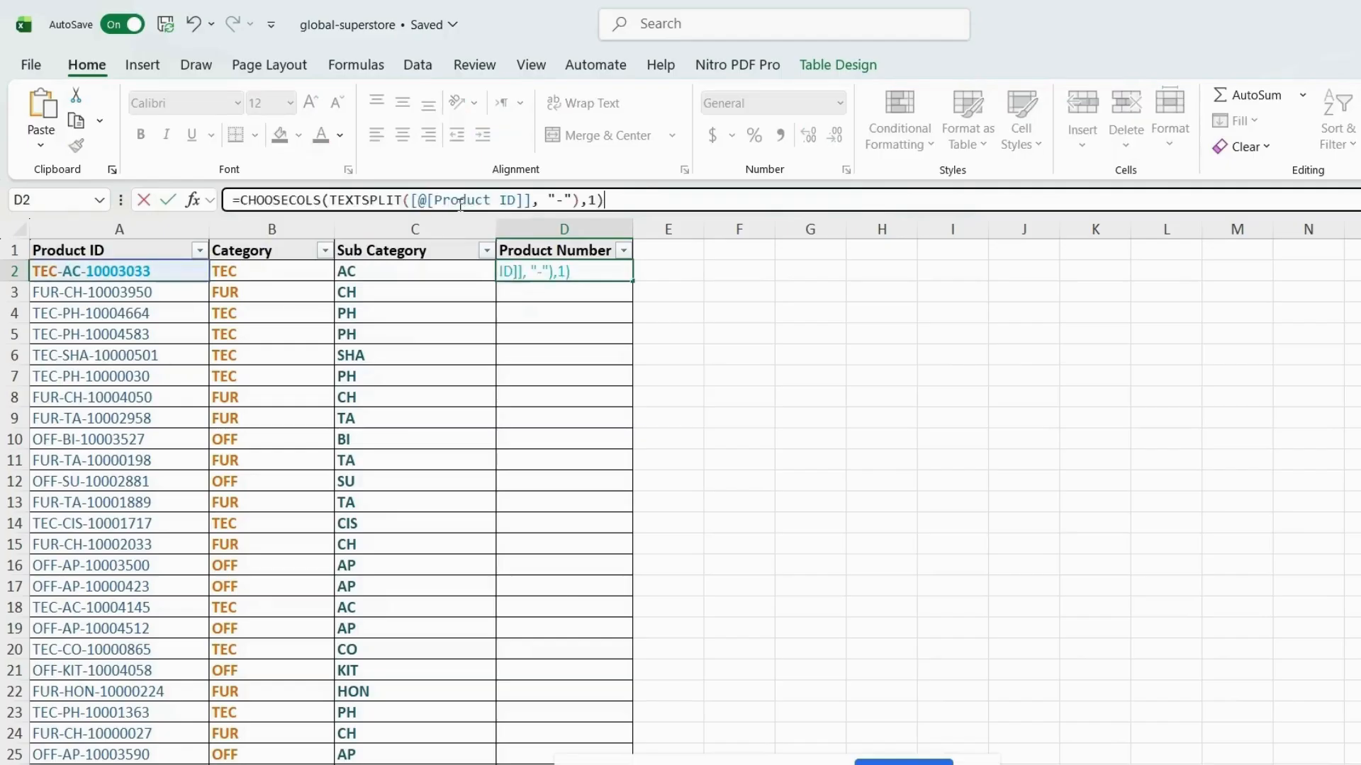
{"action": "left_click", "coordinate": [599, 200]}
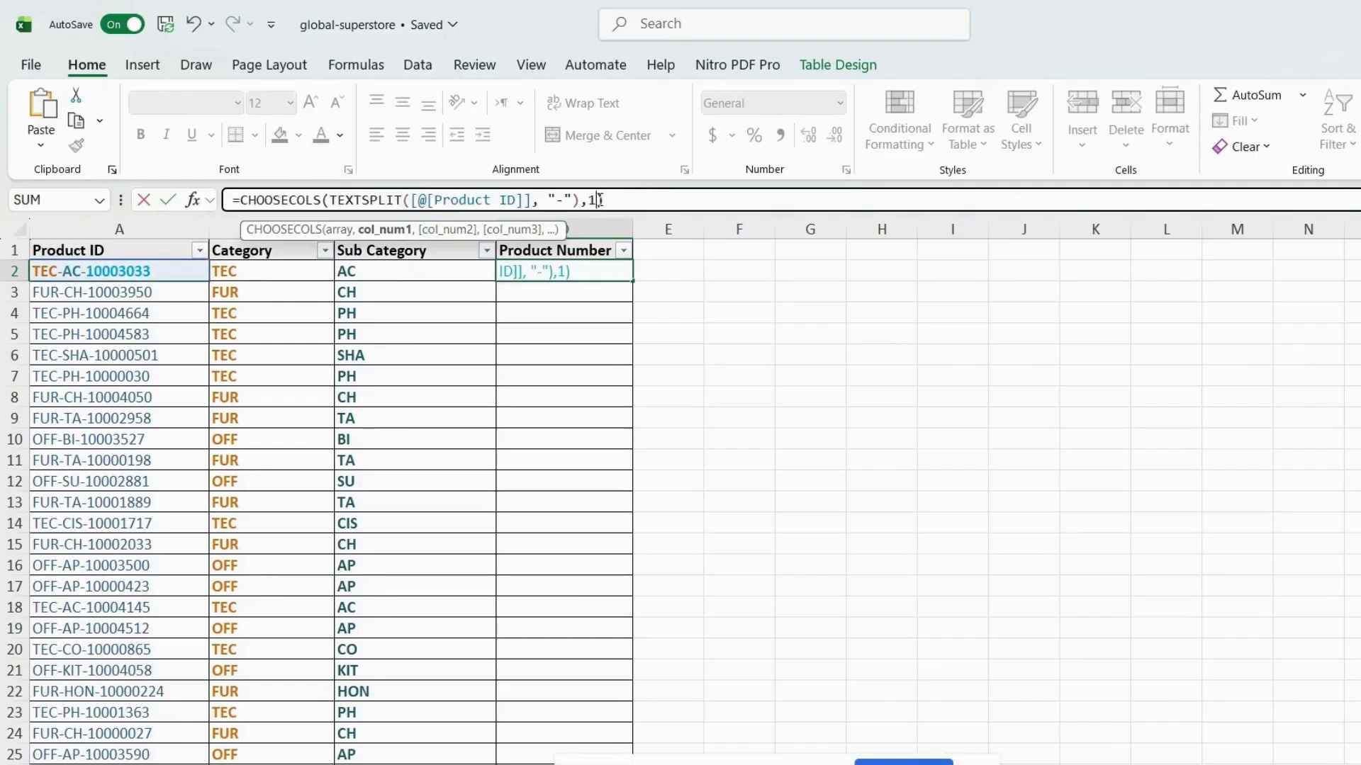
{"action": "key", "text": "BackSpace"}
{"action": "type", "text": "3"}
{"action": "key", "text": "Return"}
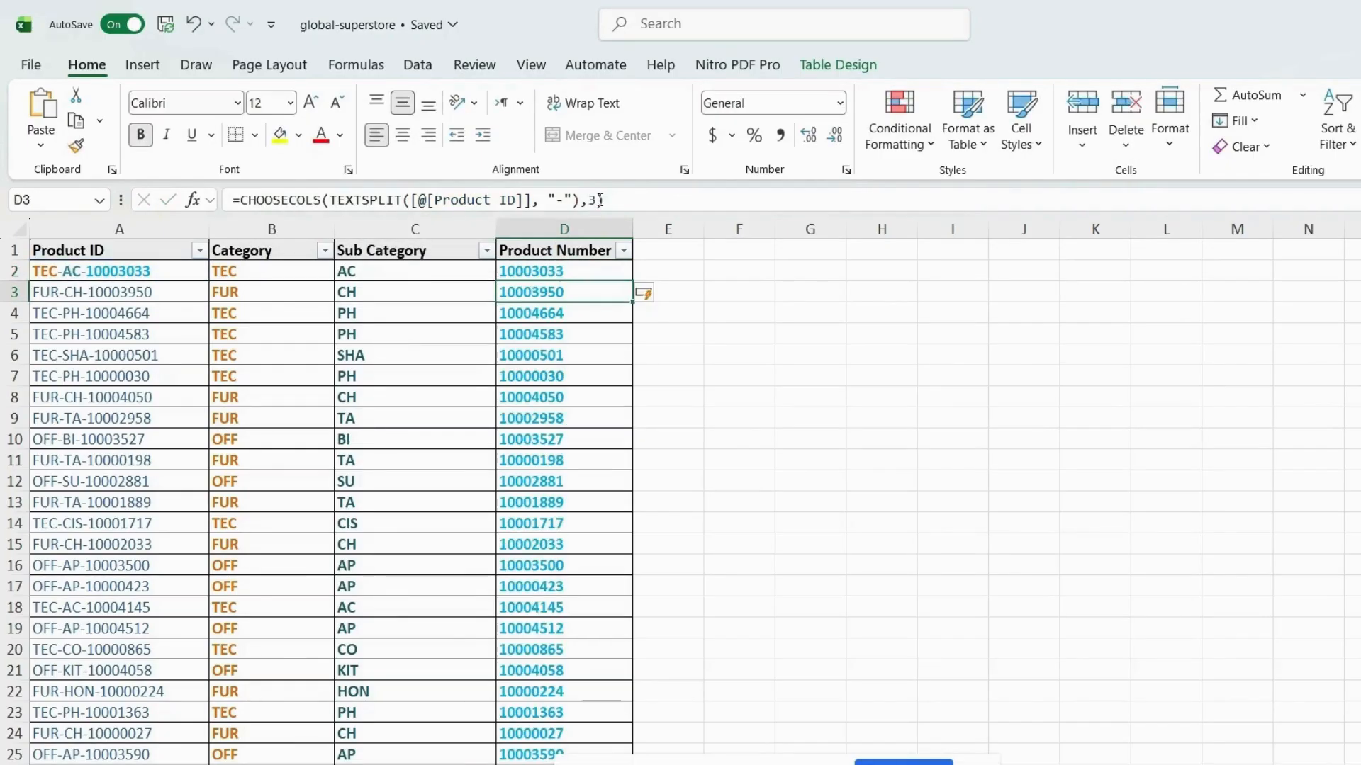